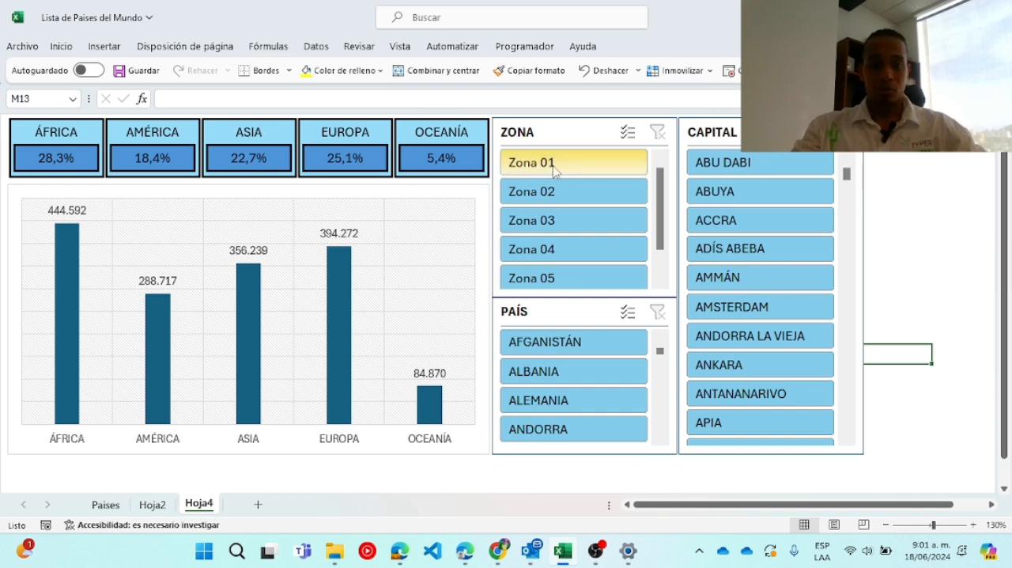
# Try the finished dashboard's ZONA slicer by filtering on Zona 01 with Zona 02, Zona 03, Zona 04, Zona 02 and Zona 05.
pyautogui.moveTo(554, 171); pyautogui.dragTo(546, 198)
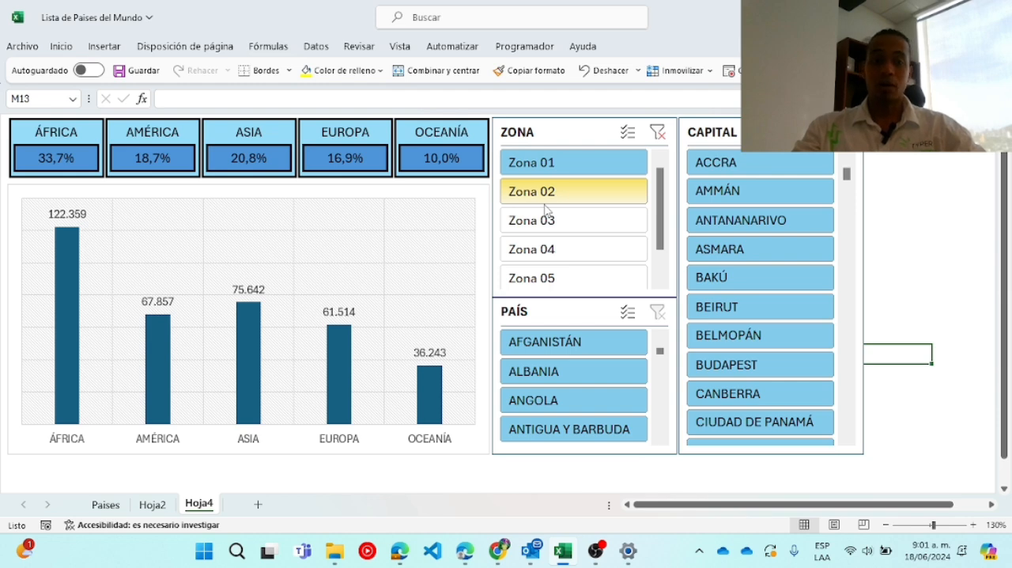
pyautogui.click(566, 226)
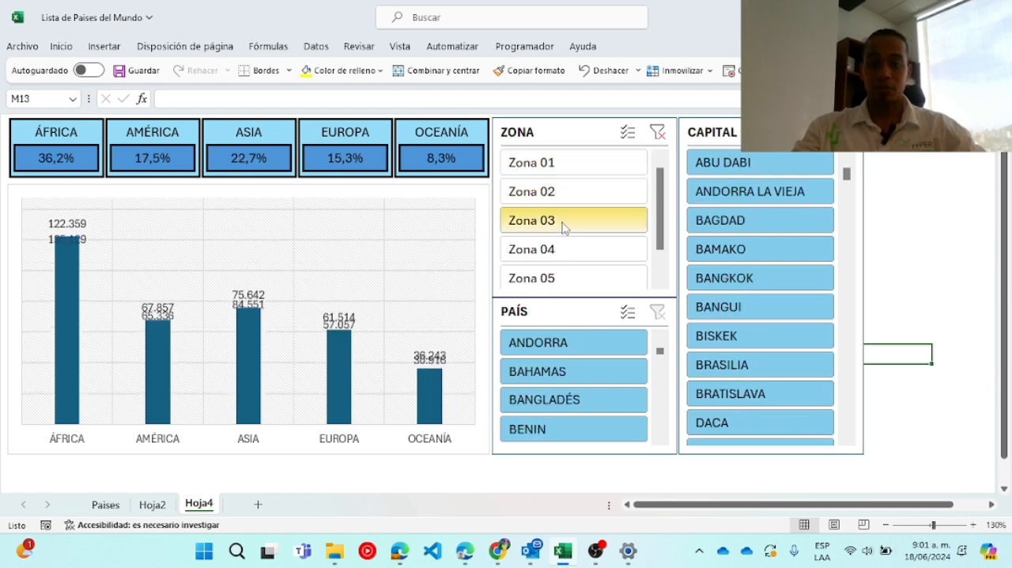
pyautogui.click(560, 249)
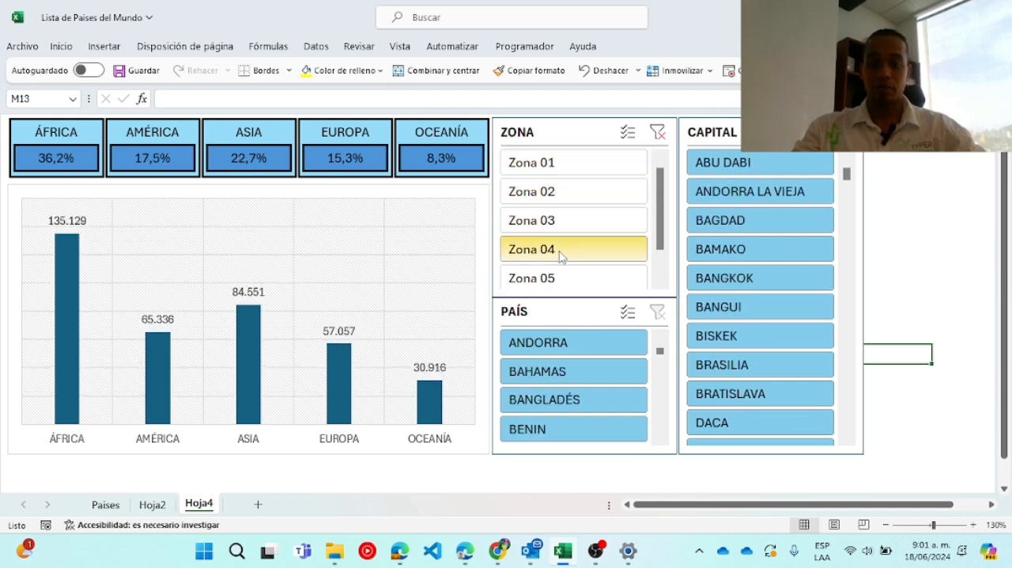
pyautogui.click(552, 198)
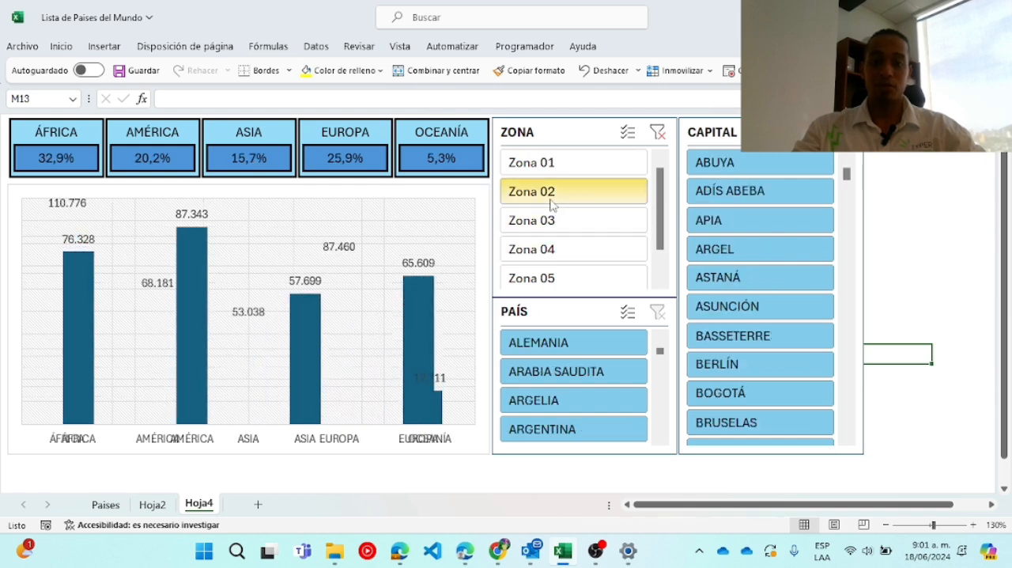
pyautogui.click(545, 284)
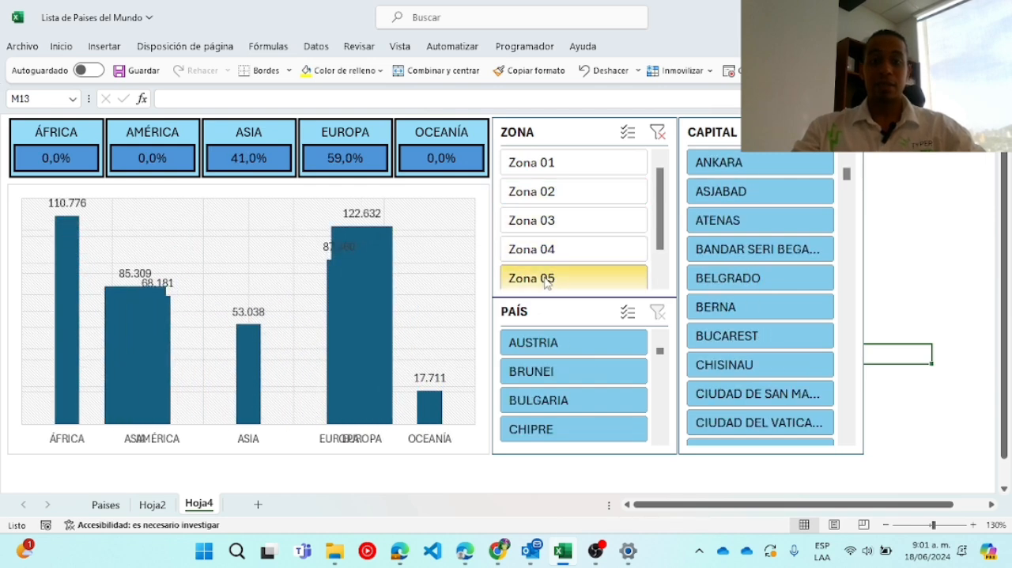
pyautogui.click(578, 191)
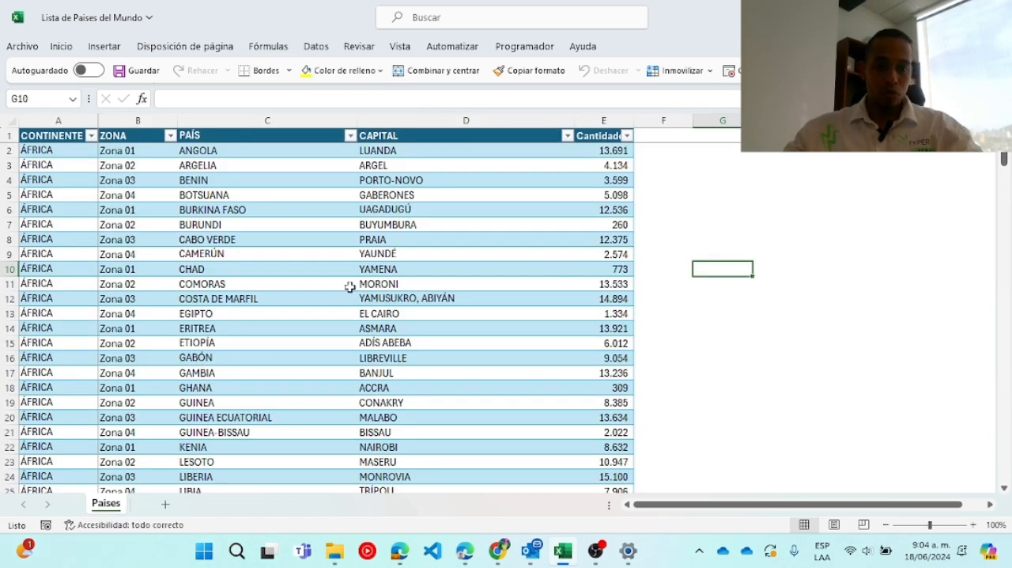
# Examine the columns of the Paises table, including the CONTINENTE filter values, ZONA, PAÍS, CAPITAL and Cantidades.
pyautogui.click(41, 136)
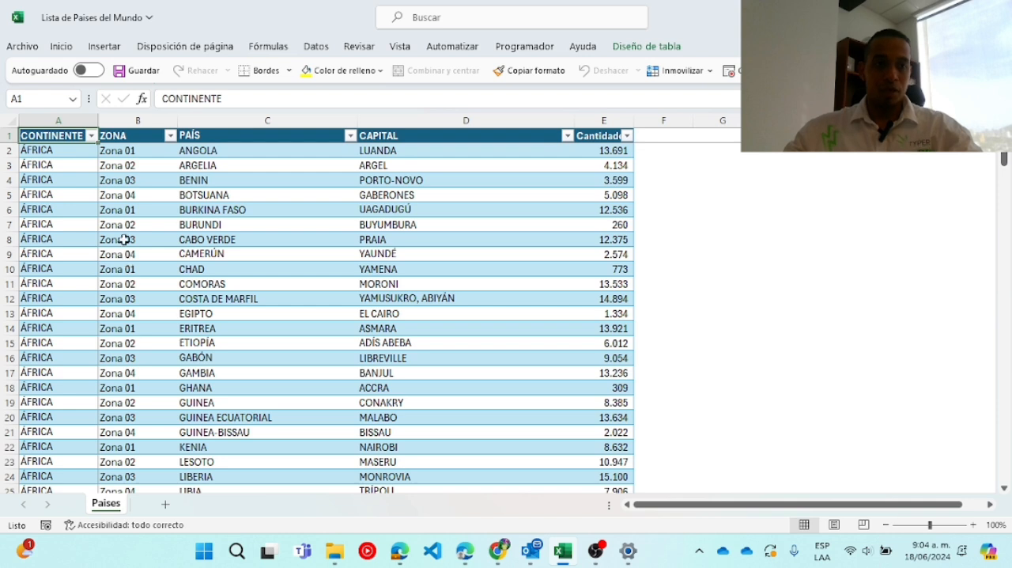
pyautogui.click(91, 136)
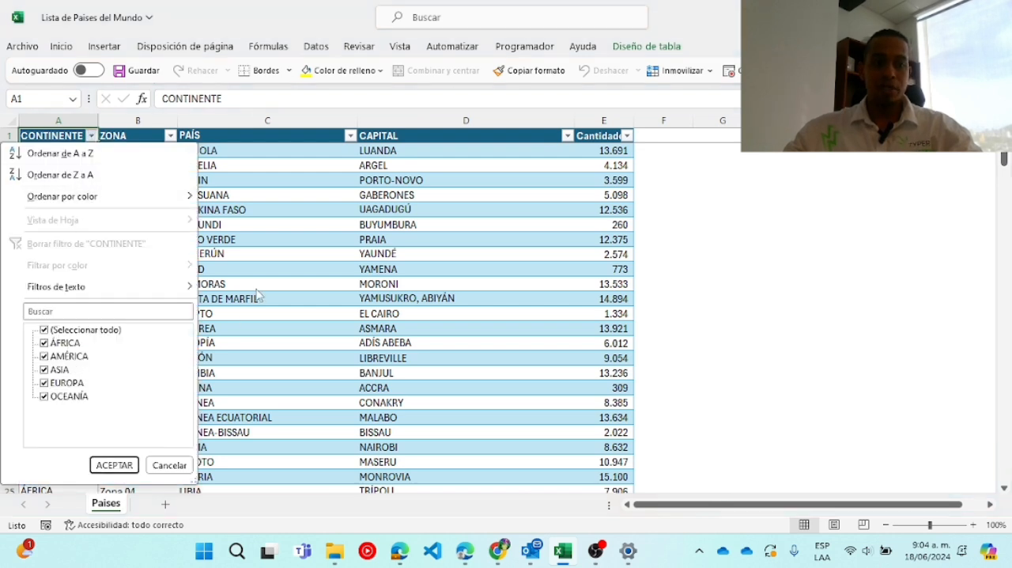
pyautogui.click(114, 465)
pyautogui.click(149, 118)
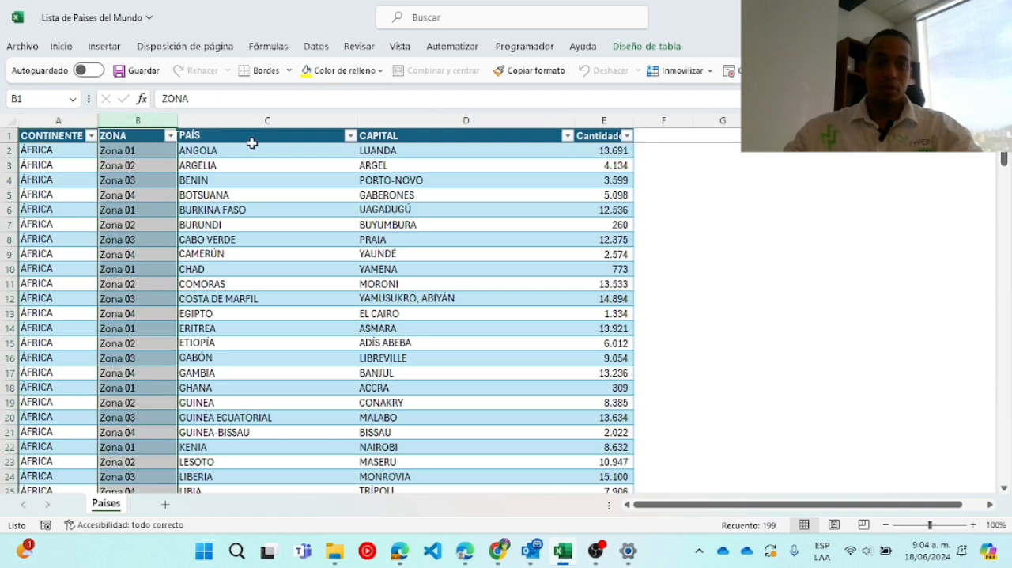
pyautogui.click(267, 122)
pyautogui.click(457, 126)
pyautogui.click(604, 121)
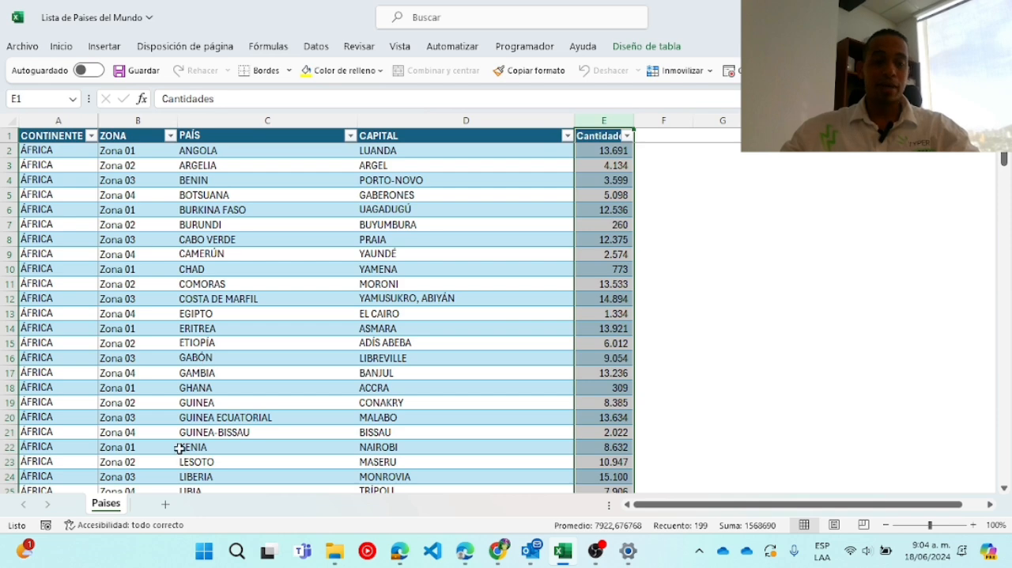
# Add a new worksheet and insert a pivot table at its cell B2, based on Tabla1 from the Paises sheet.
pyautogui.click(165, 507)
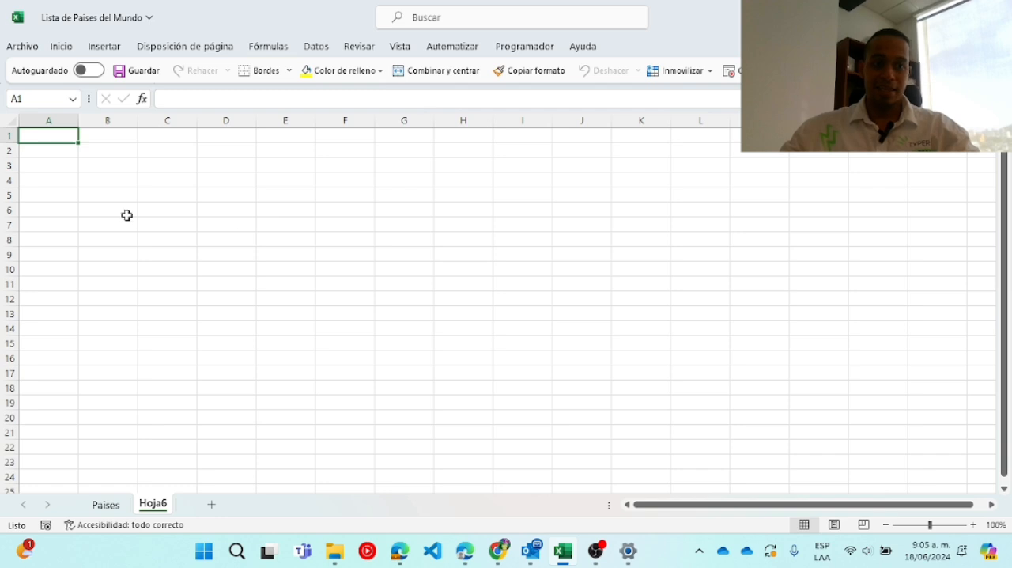
pyautogui.click(103, 151)
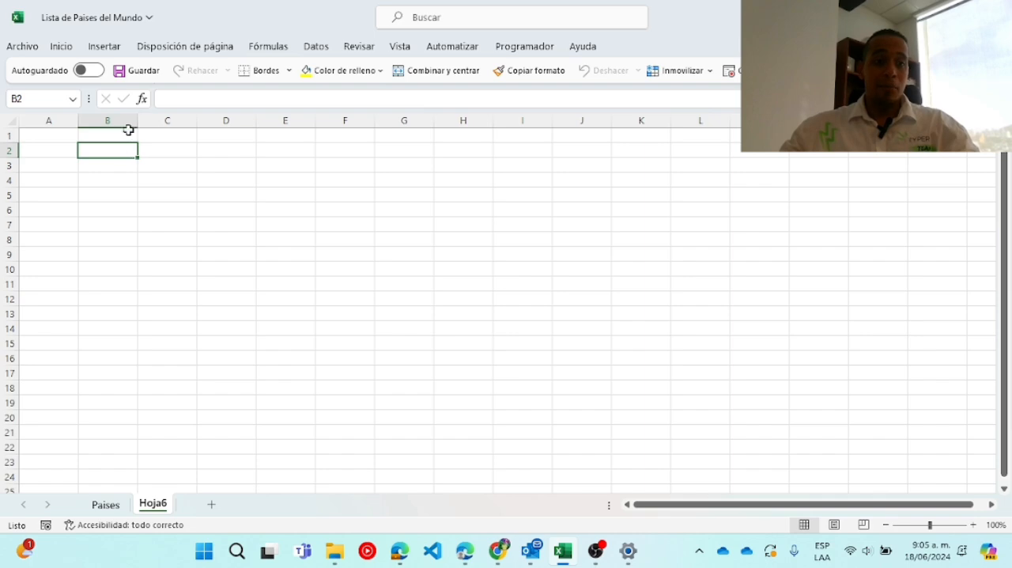
pyautogui.click(104, 47)
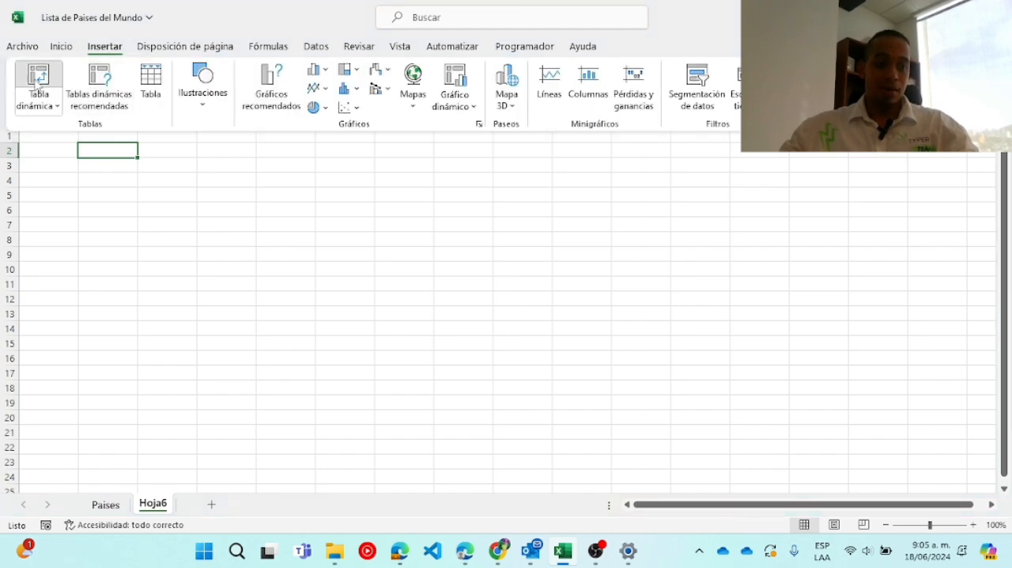
pyautogui.click(37, 81)
pyautogui.click(106, 504)
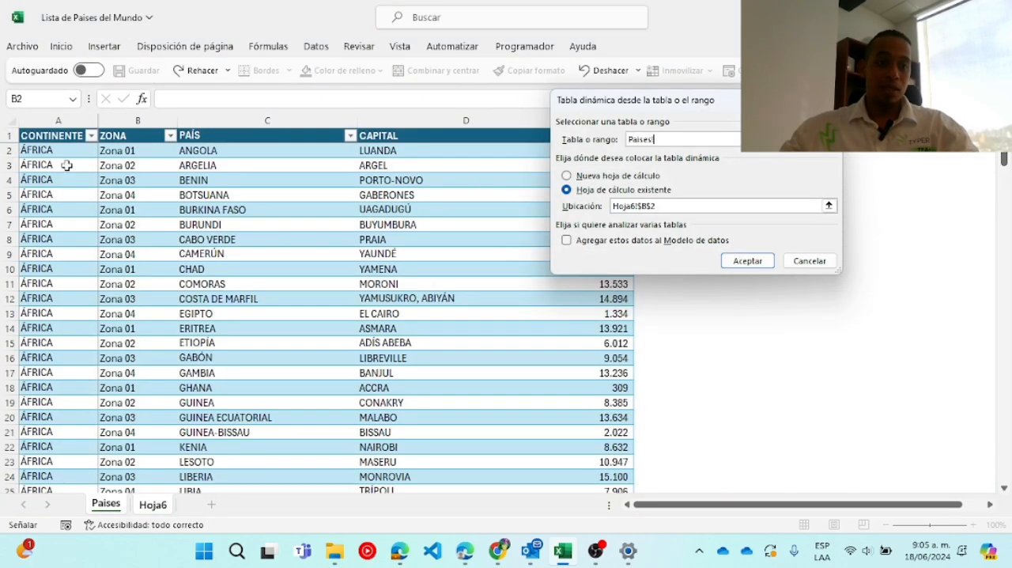
pyautogui.click(14, 125)
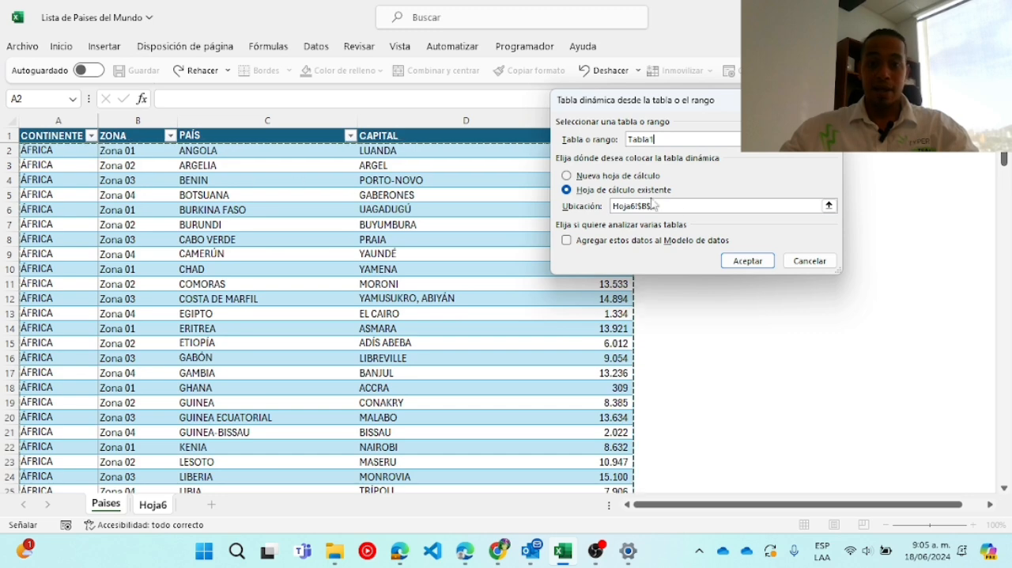
pyautogui.click(724, 266)
pyautogui.click(300, 223)
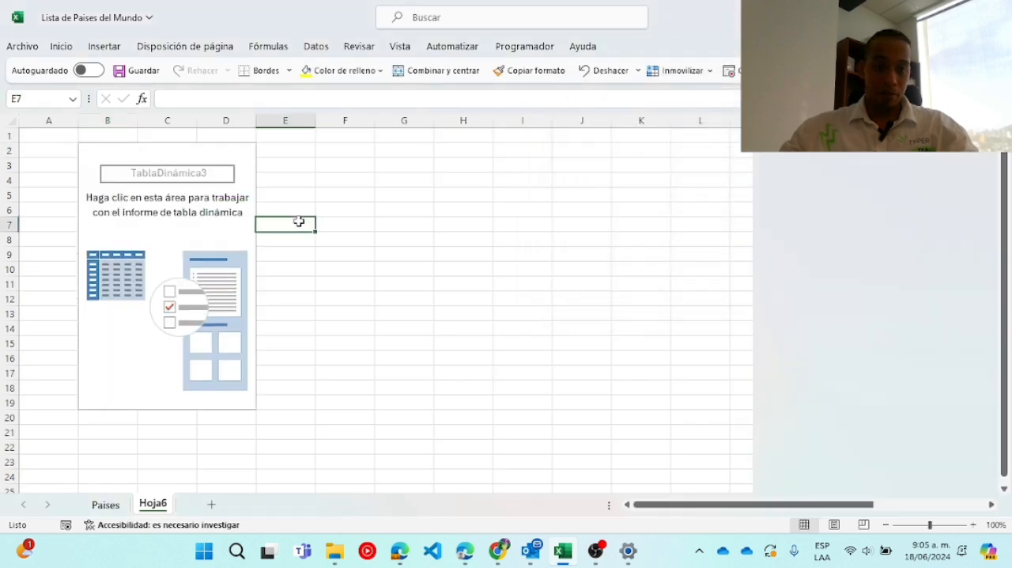
# Set up the pivot table in Hoja6 with CONTINENTE as rows and the sum of Cantidades as values.
pyautogui.click(110, 508)
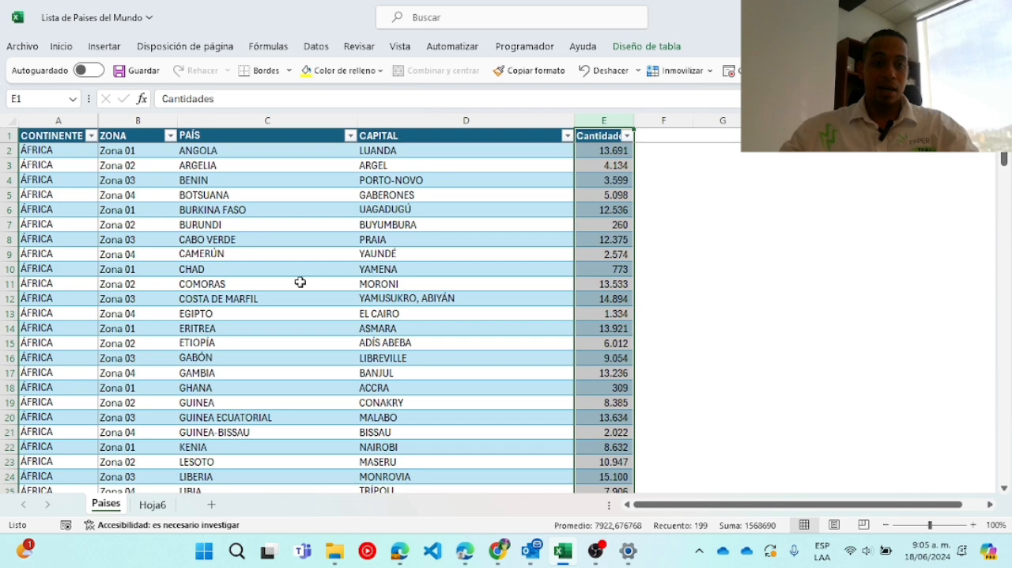
pyautogui.click(152, 504)
pyautogui.click(115, 193)
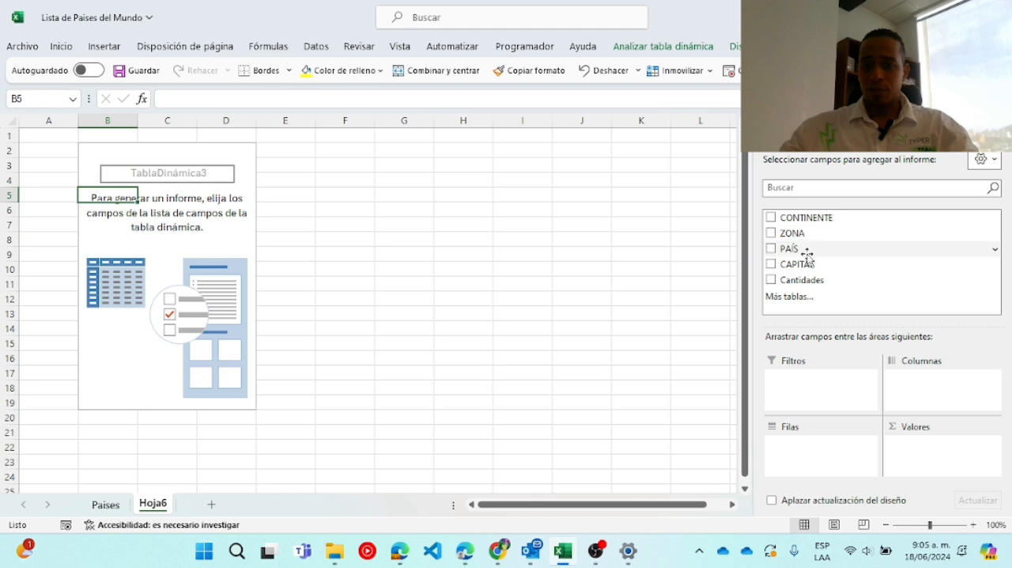
pyautogui.moveTo(808, 219); pyautogui.dragTo(823, 443)
pyautogui.moveTo(805, 280); pyautogui.dragTo(947, 479)
# Give the pivot table's Suma de Cantidades field the custom number format #.##0.
pyautogui.click(955, 445)
pyautogui.click(917, 426)
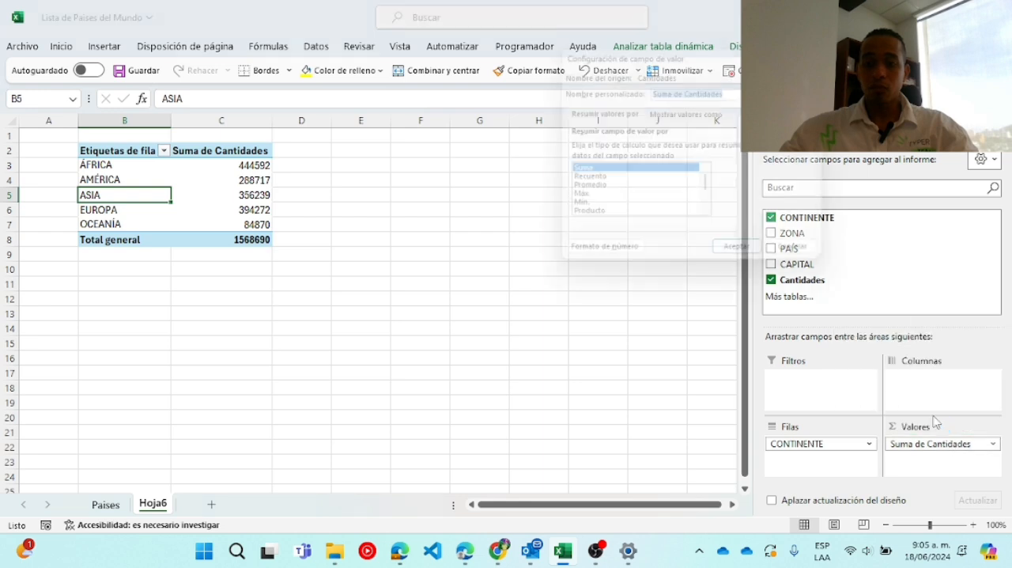
pyautogui.click(602, 264)
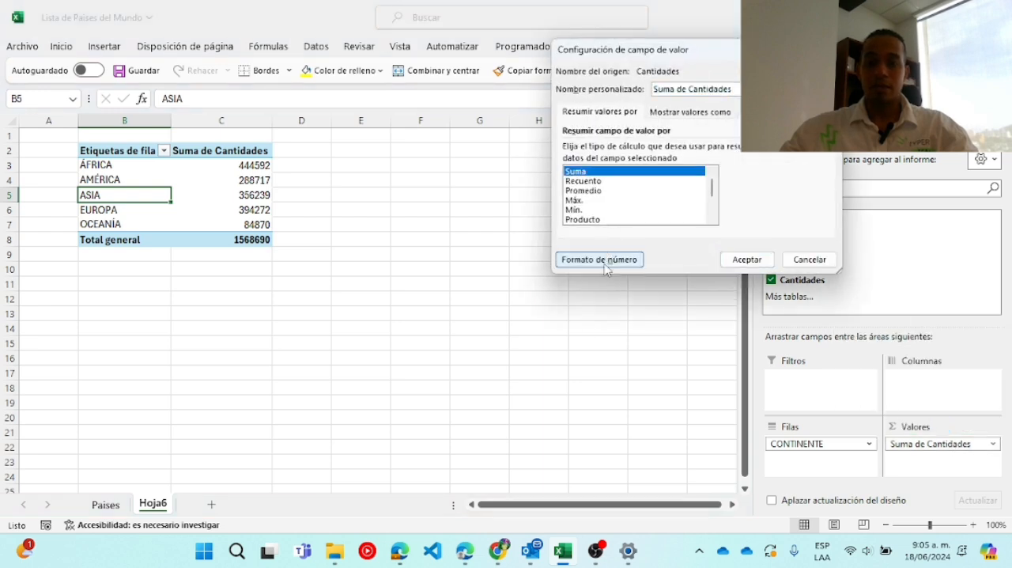
pyautogui.click(544, 176)
pyautogui.click(644, 156)
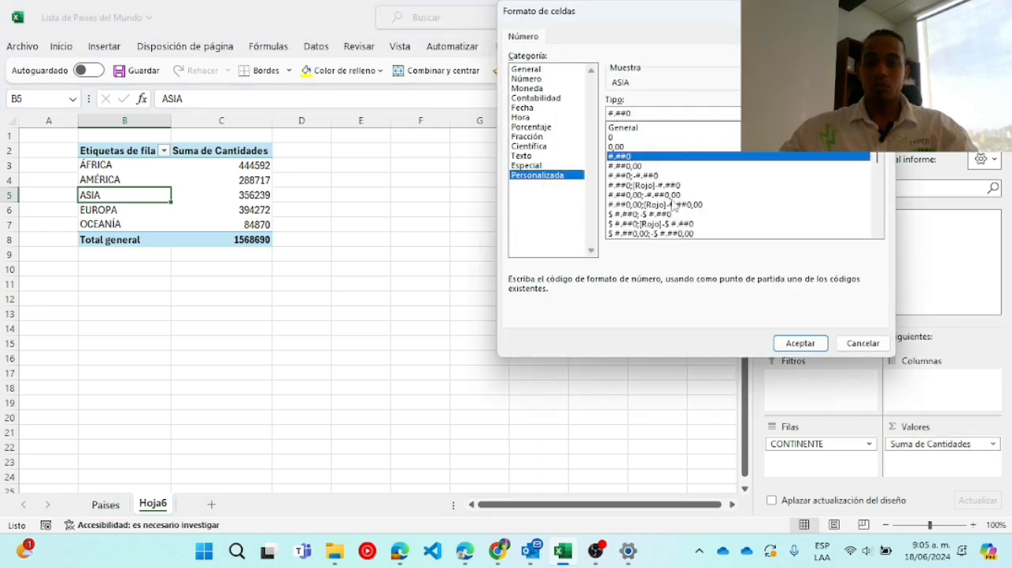
pyautogui.click(788, 340)
pyautogui.click(746, 258)
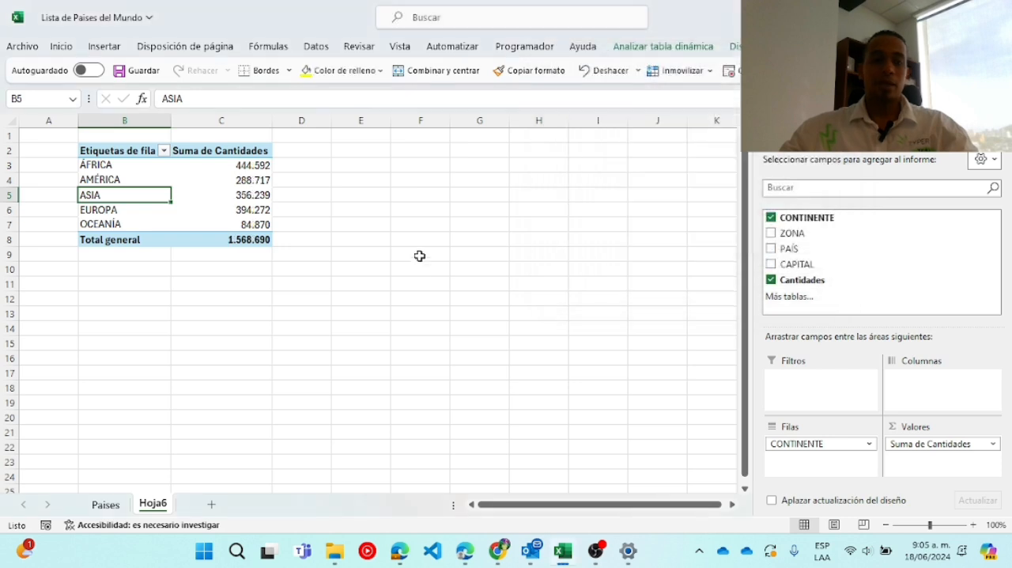
pyautogui.click(396, 209)
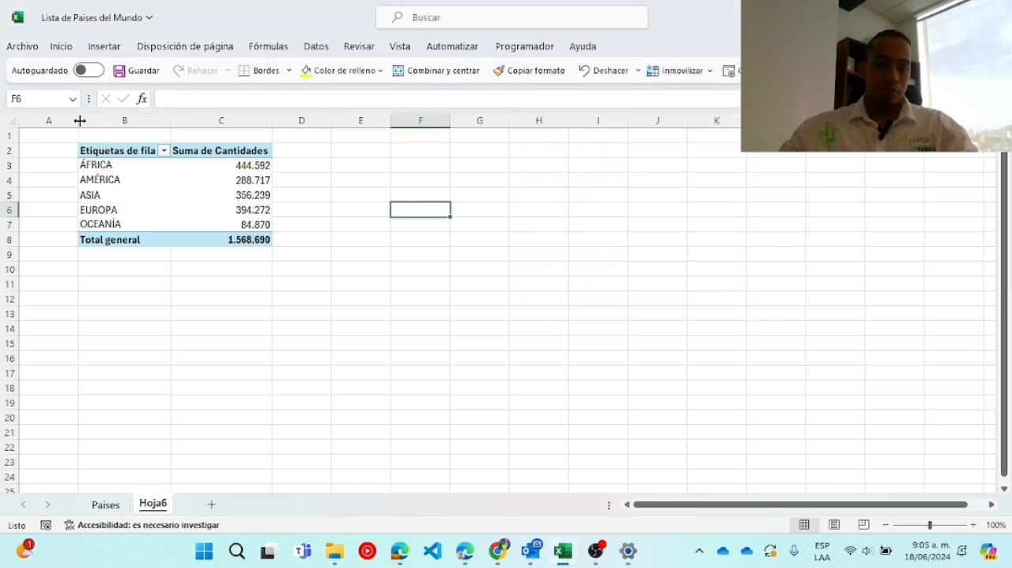
# Narrow column A and add ZONA as a report filter of the pivot table.
pyautogui.moveTo(72, 120); pyautogui.dragTo(29, 120)
pyautogui.click(62, 180)
pyautogui.moveTo(791, 234); pyautogui.dragTo(833, 406)
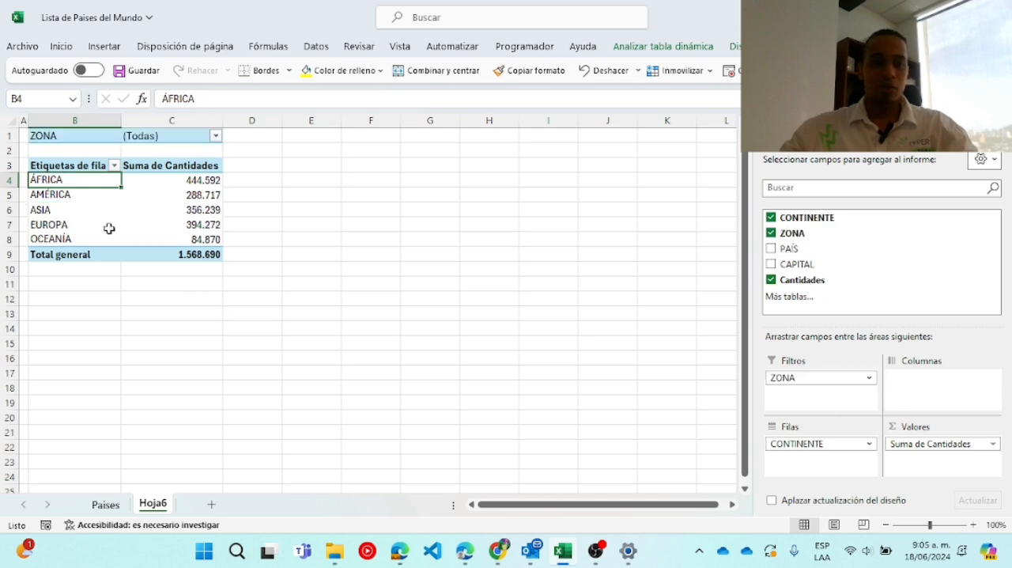
# Insert a blank row above the pivot table's ZONA filter.
pyautogui.click(10, 136)
pyautogui.rightClick(9, 135)
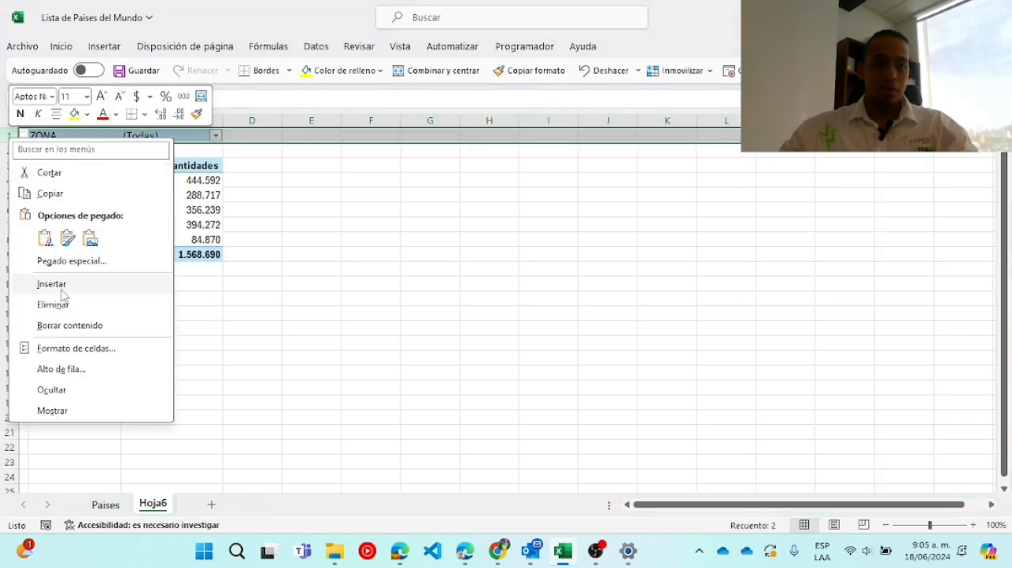
pyautogui.click(49, 282)
pyautogui.click(431, 239)
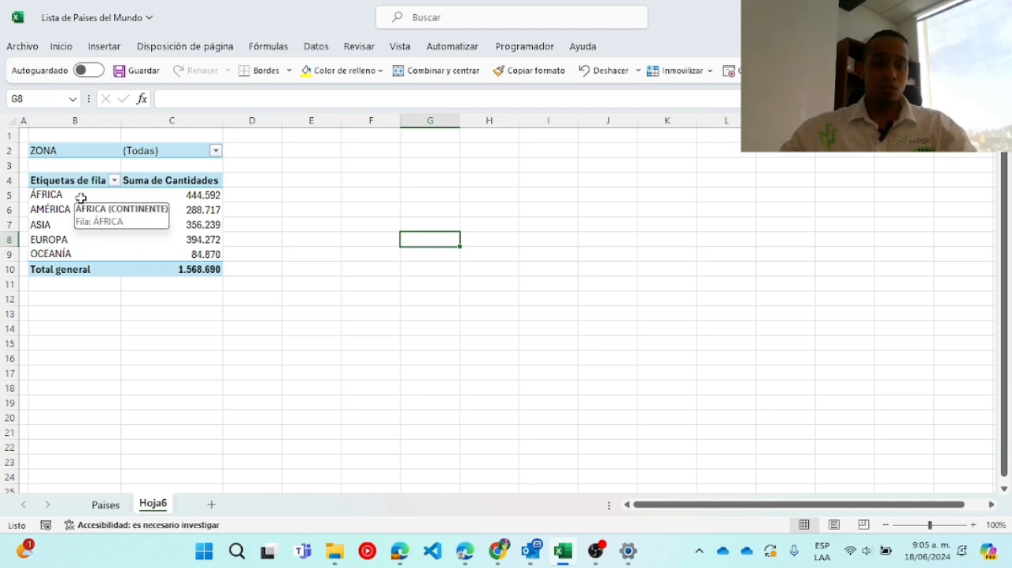
# Copy the continent names in B5:B9 and filter the pivot table to Zona 04 only.
pyautogui.moveTo(81, 195); pyautogui.dragTo(74, 253)
pyautogui.hotkey('ctrl', 'c')
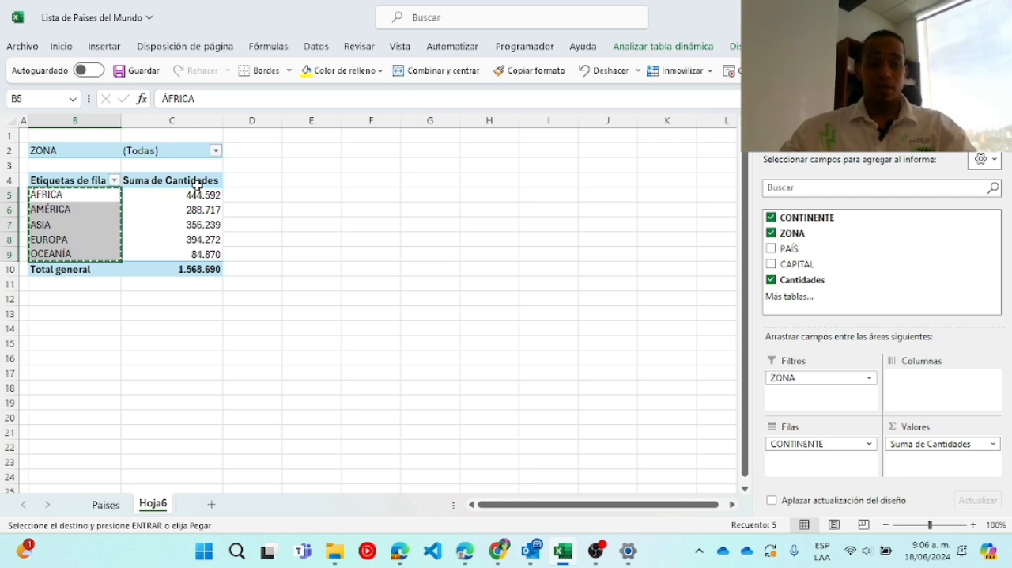
pyautogui.click(216, 152)
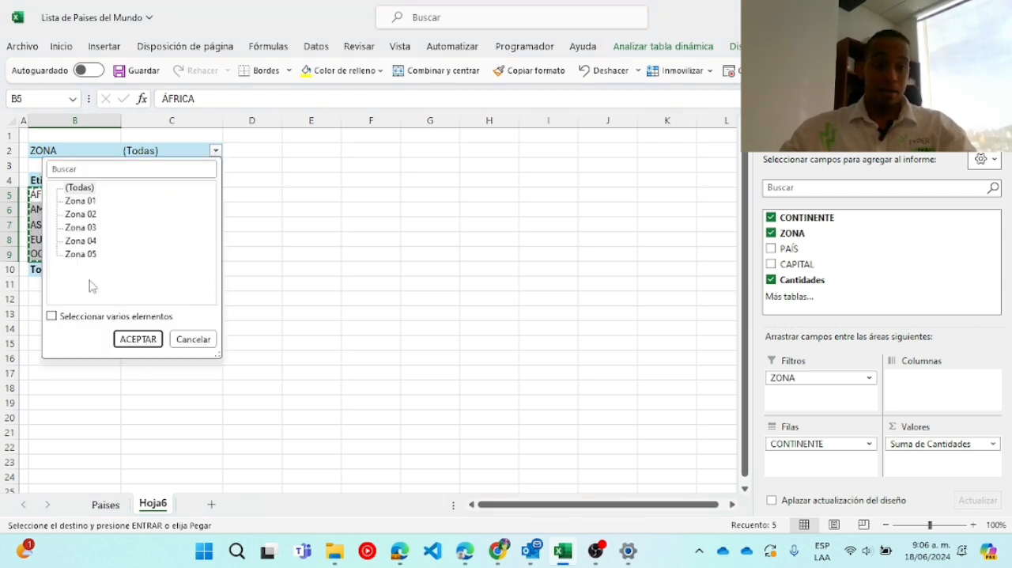
pyautogui.click(68, 317)
pyautogui.click(68, 188)
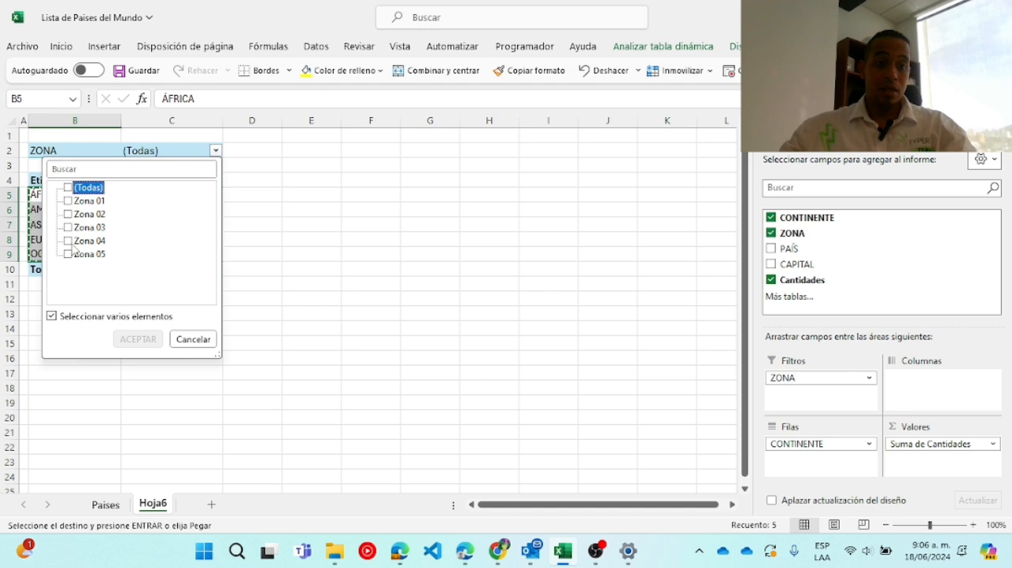
pyautogui.click(68, 241)
pyautogui.click(139, 338)
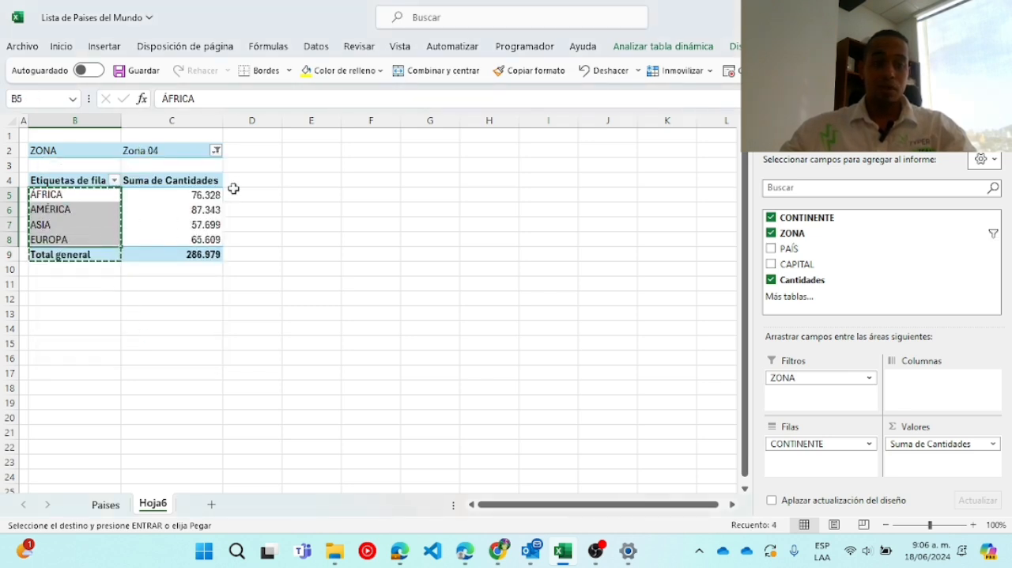
# Reset the pivot table's ZONA filter to all zones and cancel the pending copy.
pyautogui.click(216, 150)
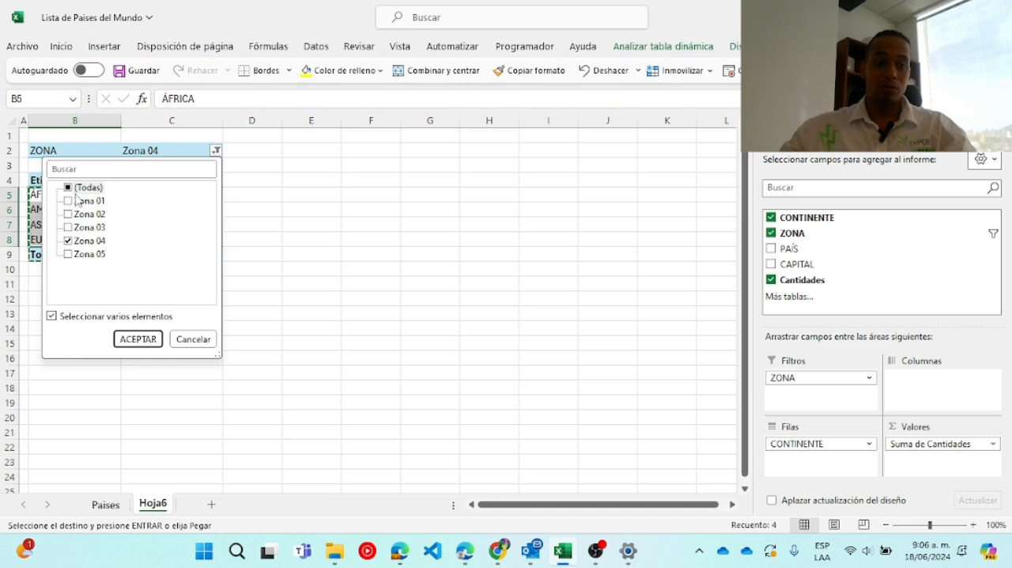
pyautogui.click(139, 338)
pyautogui.click(268, 223)
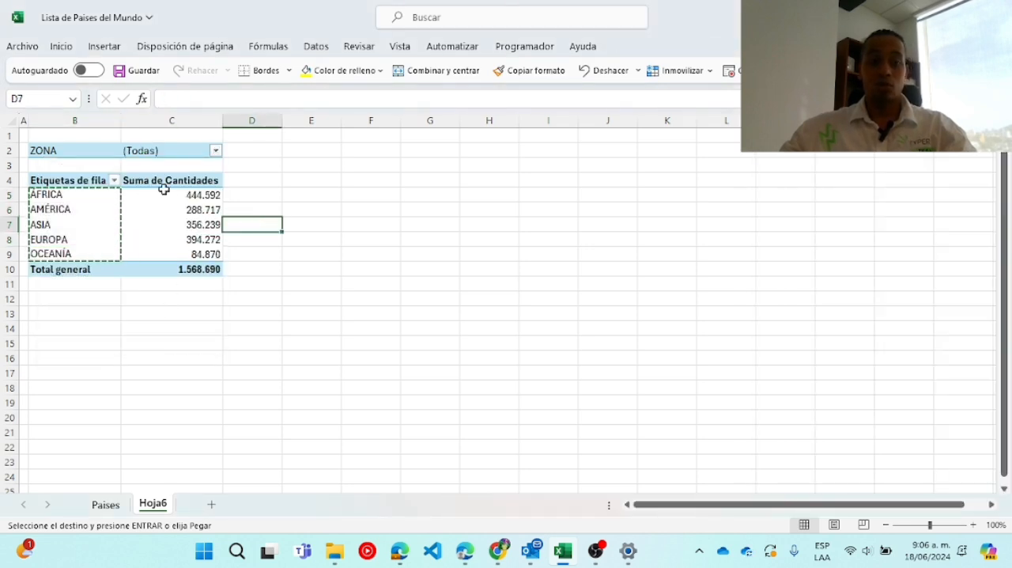
pyautogui.press('Escape')
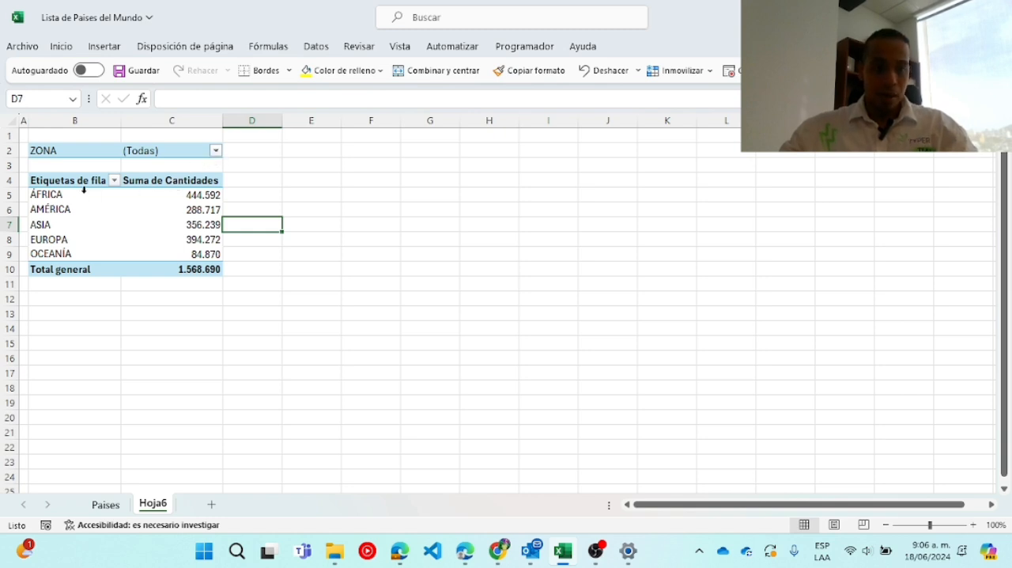
# Copy the continent names in B5:B9, paste them transposed into F2:J2 and cancel the pending copy.
pyautogui.moveTo(78, 195); pyautogui.dragTo(80, 247)
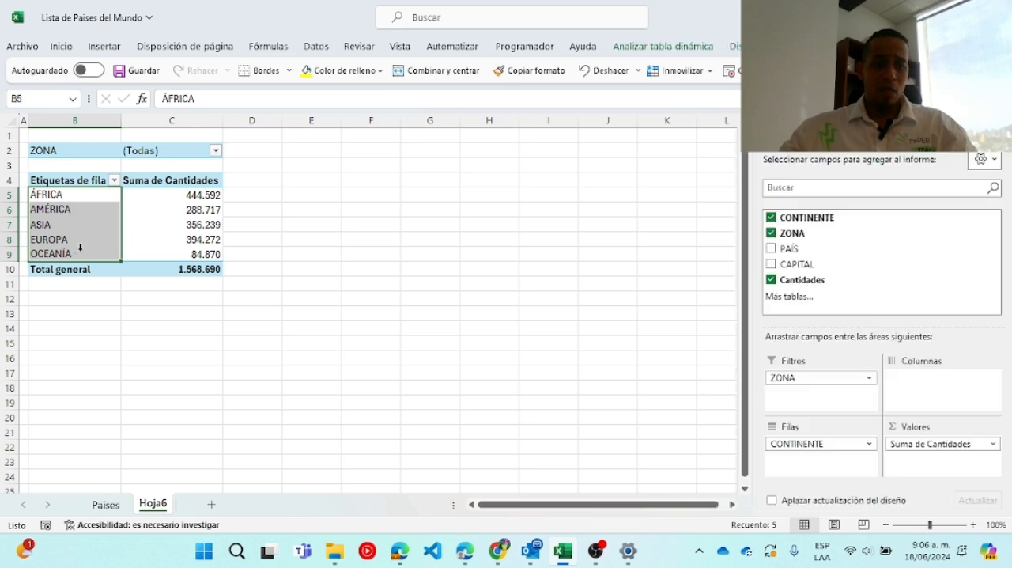
pyautogui.hotkey('ctrl', 'c')
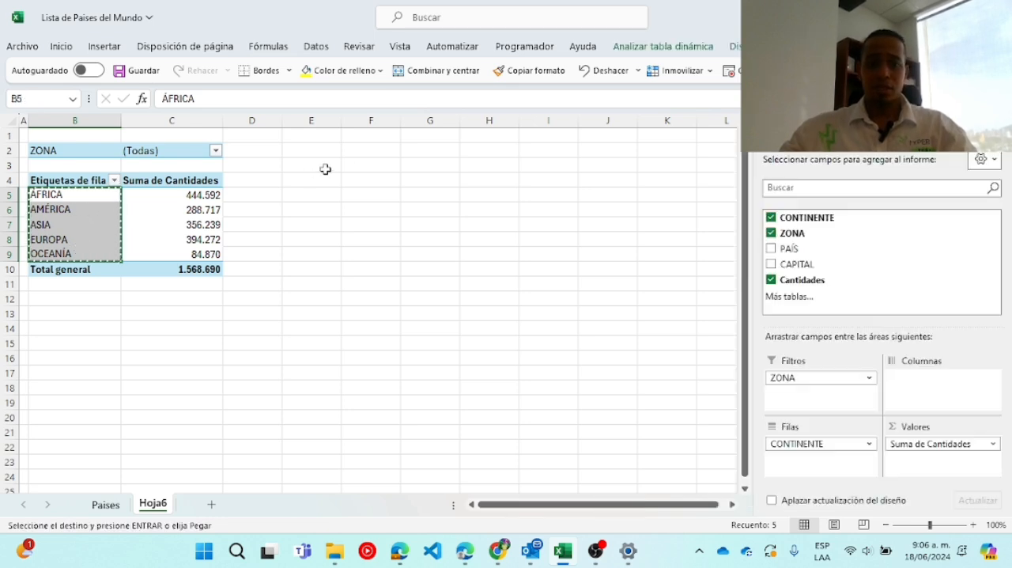
pyautogui.rightClick(382, 149)
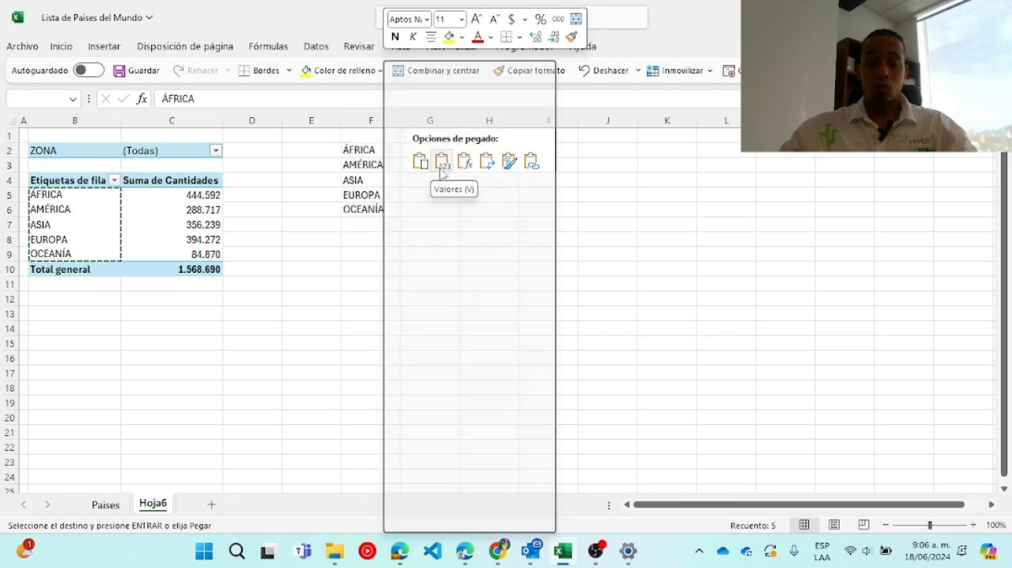
pyautogui.click(501, 184)
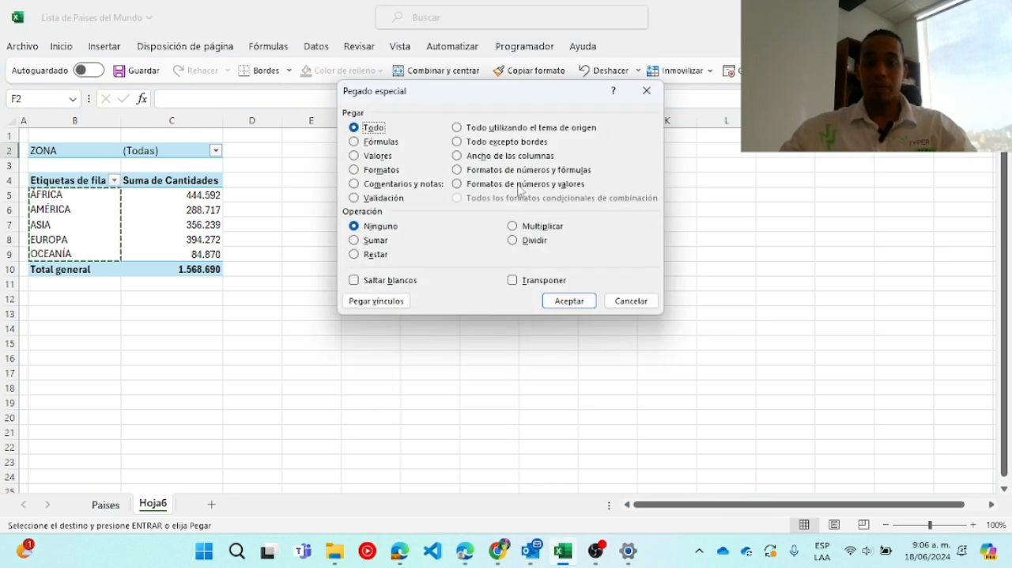
pyautogui.click(532, 283)
pyautogui.click(570, 301)
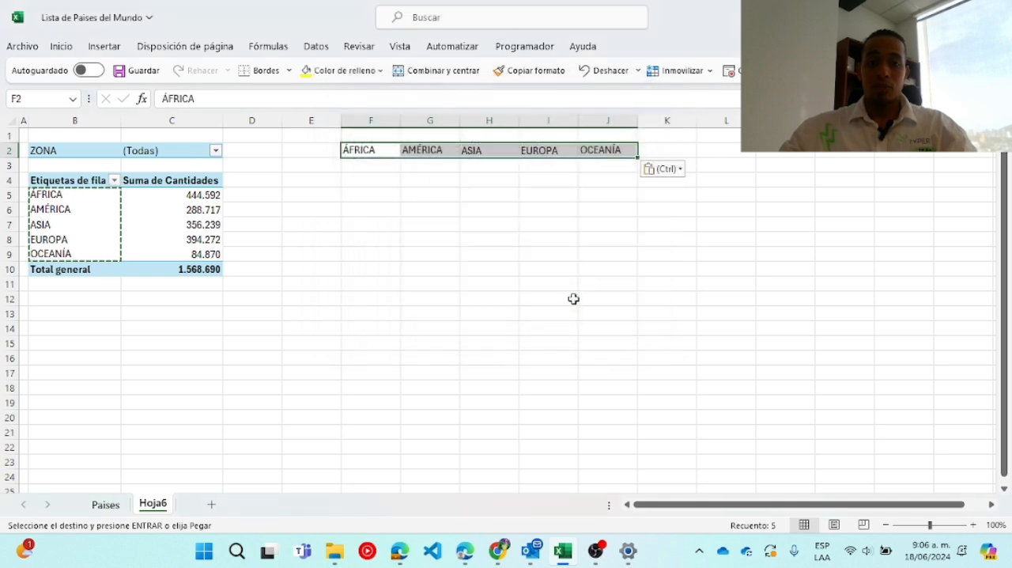
pyautogui.click(547, 187)
pyautogui.moveTo(384, 154); pyautogui.dragTo(615, 163)
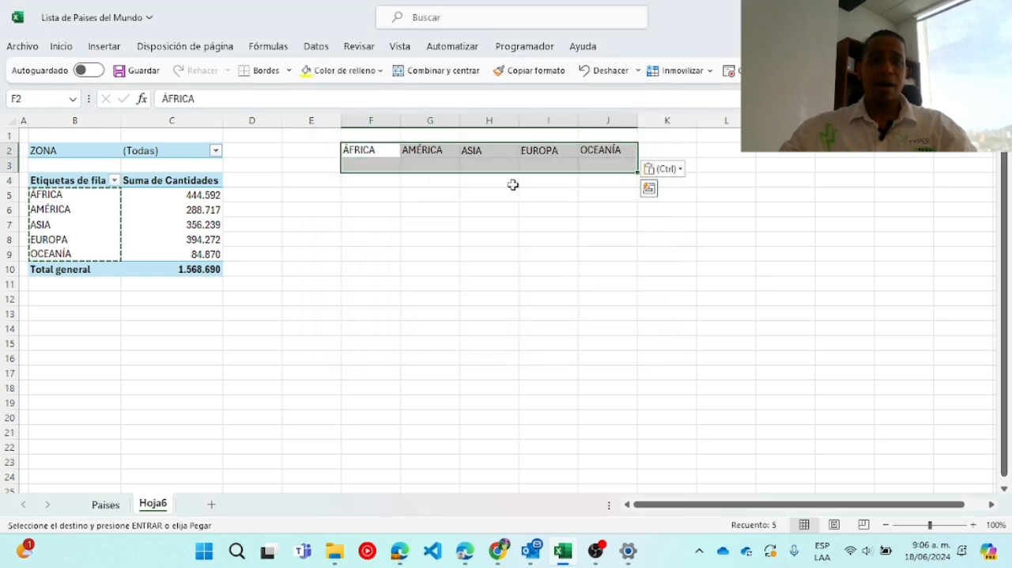
pyautogui.click(365, 166)
pyautogui.press('Escape')
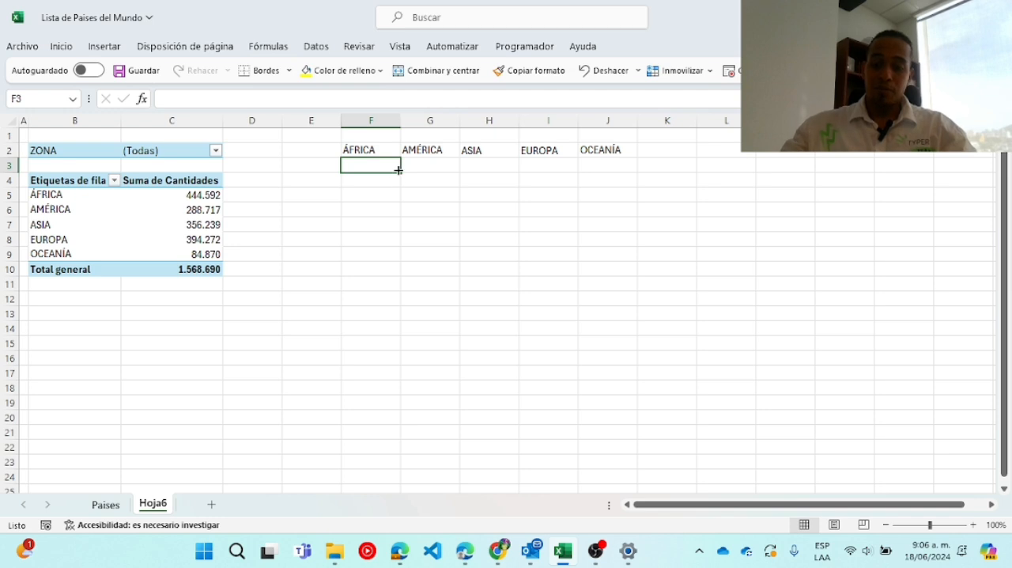
# Enter a direct reference to C5 in F3 under ÁFRICA and inspect the cell's formula.
pyautogui.write('+')
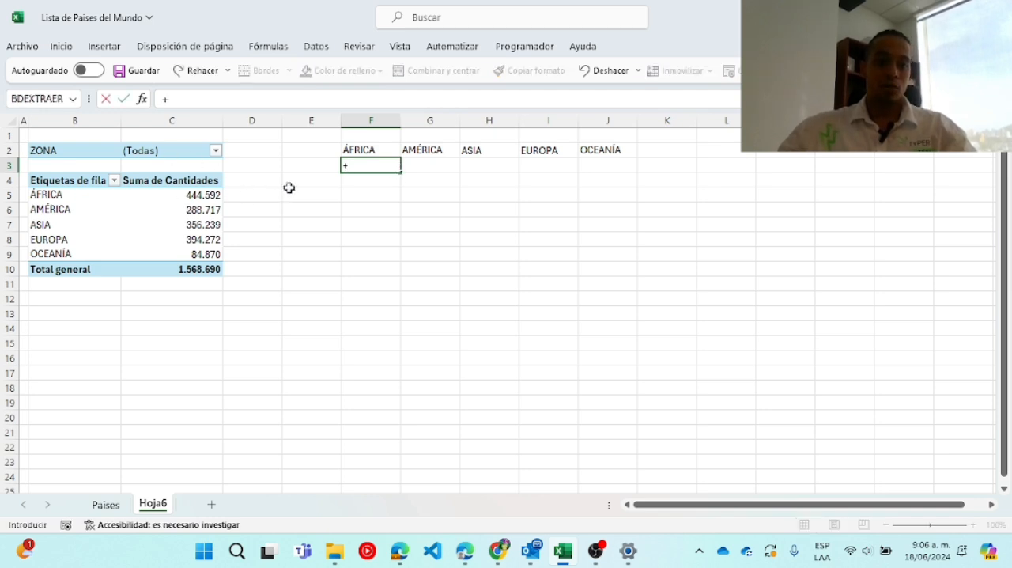
pyautogui.write('c5')
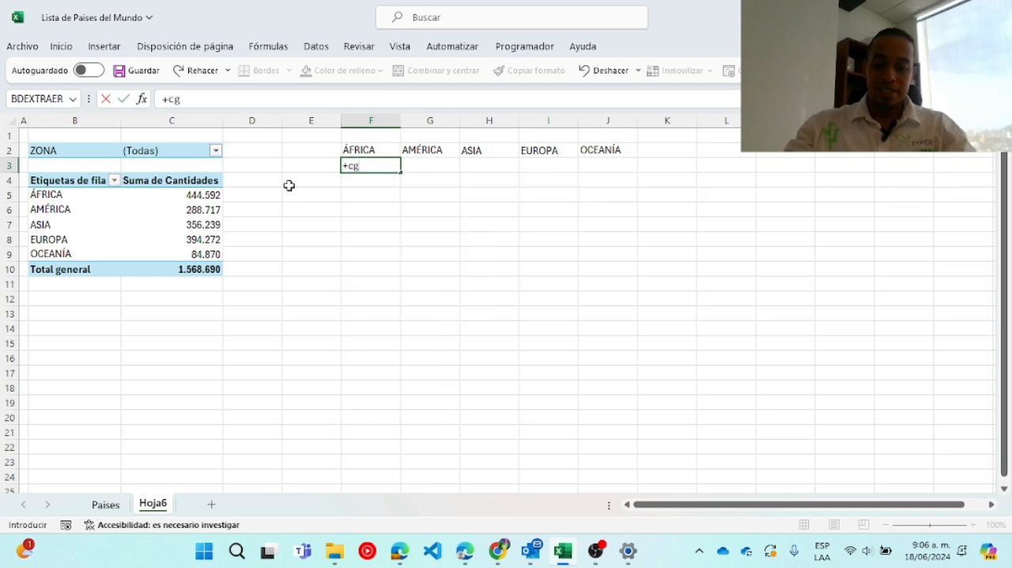
pyautogui.press('Return')
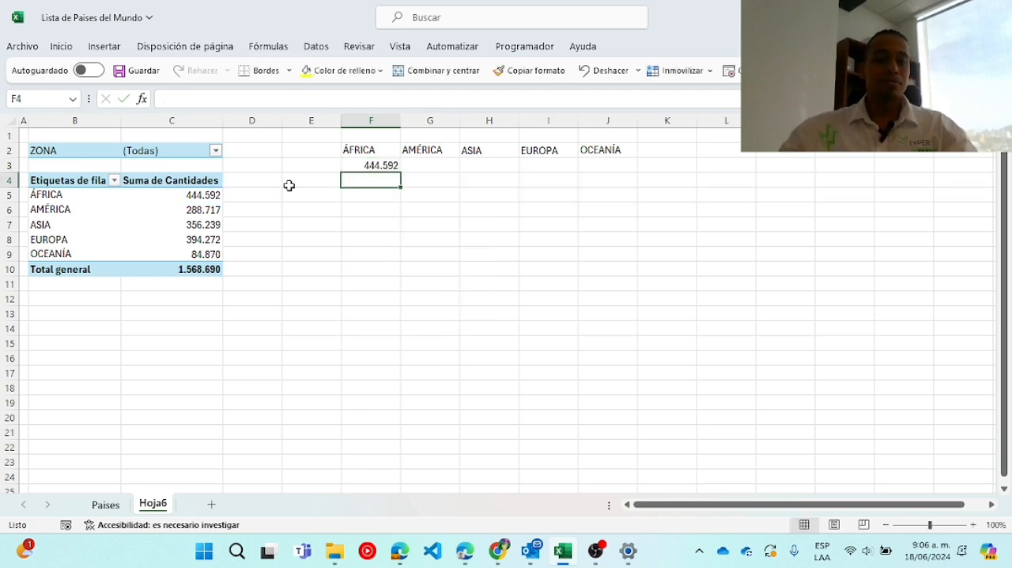
pyautogui.moveTo(62, 199); pyautogui.dragTo(198, 329)
pyautogui.click(379, 164)
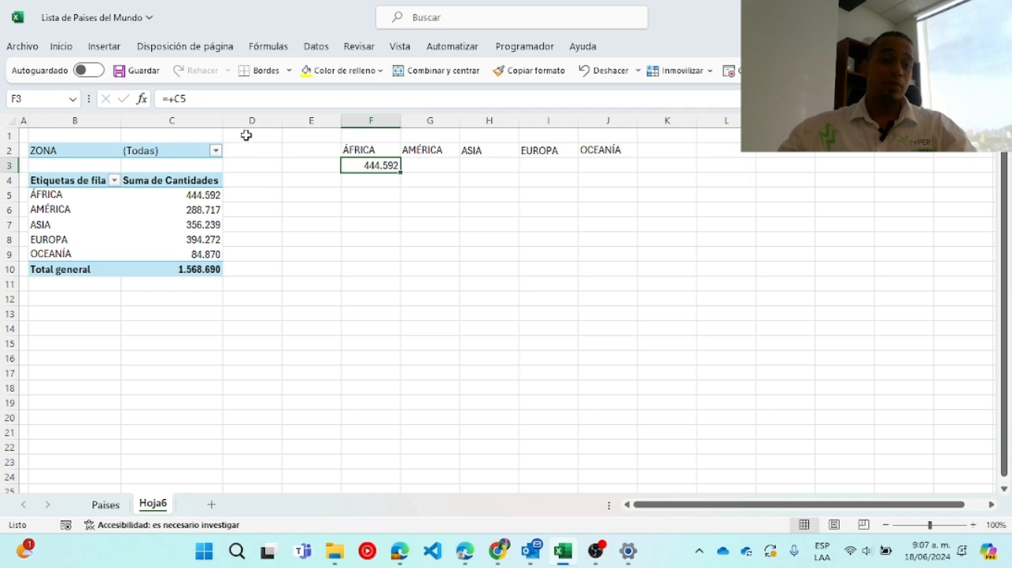
pyautogui.moveTo(196, 100); pyautogui.dragTo(168, 100)
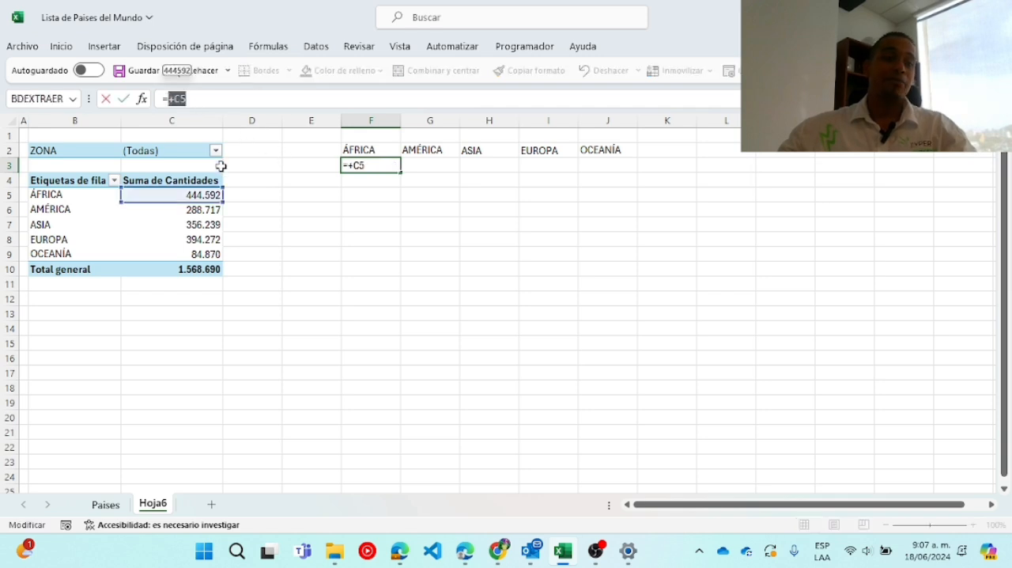
pyautogui.press('Escape')
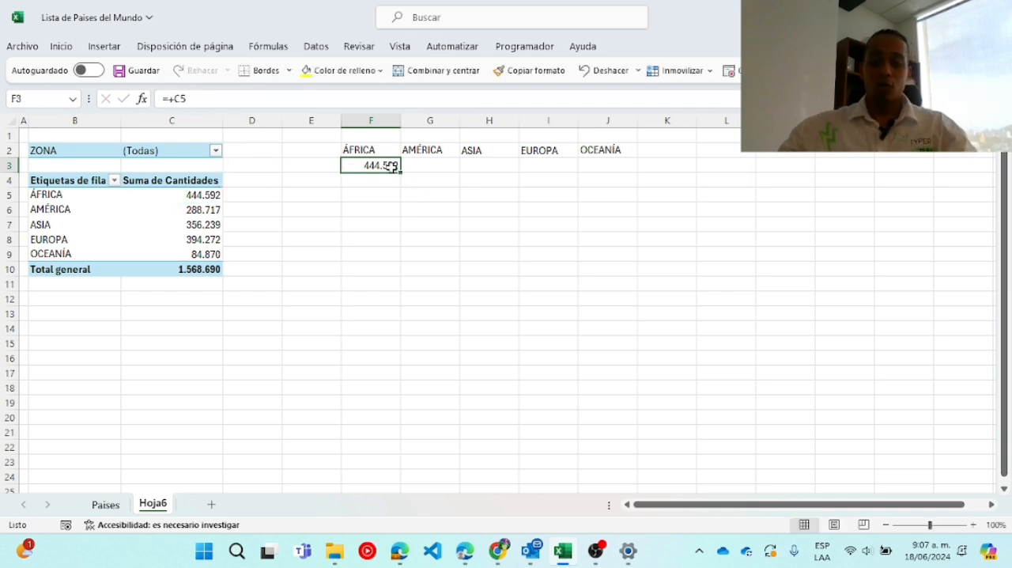
# Enter the lookup formula +BUSCARV(F2;$B$4:$C$18;2;0) in F3 and fill it across to J3.
pyautogui.write('+bu')
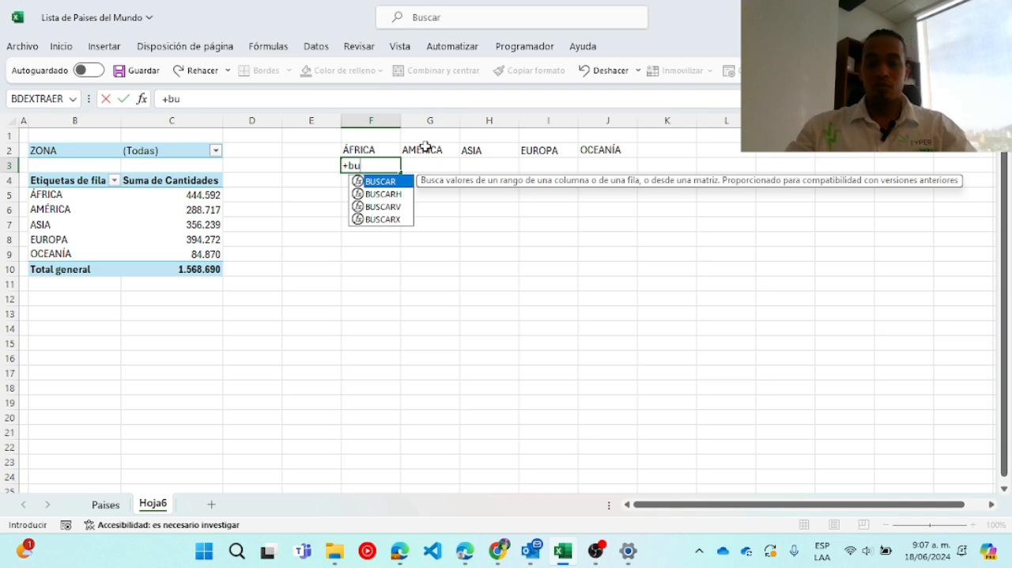
pyautogui.press('Down')
pyautogui.press('Down')
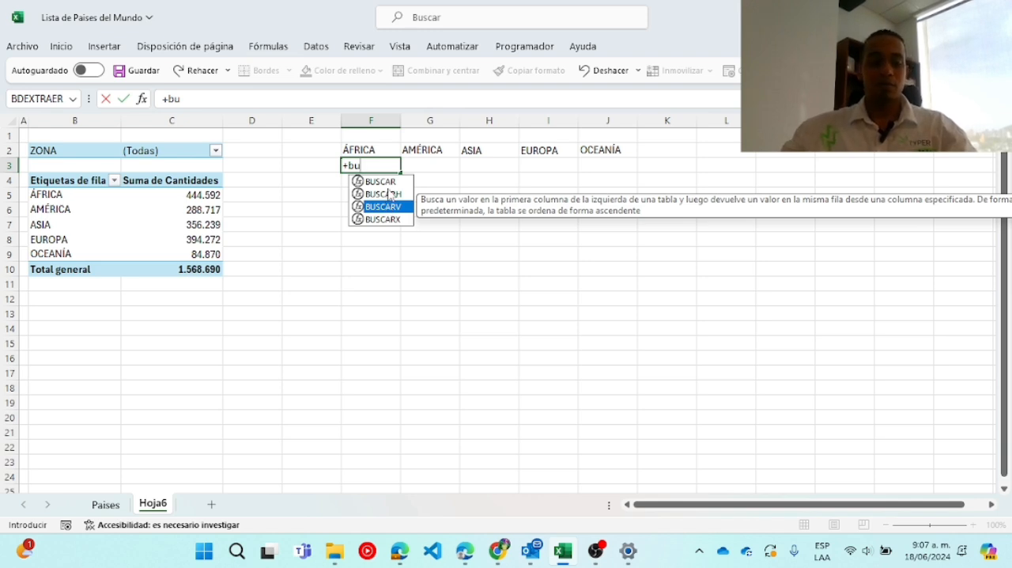
pyautogui.press('Tab')
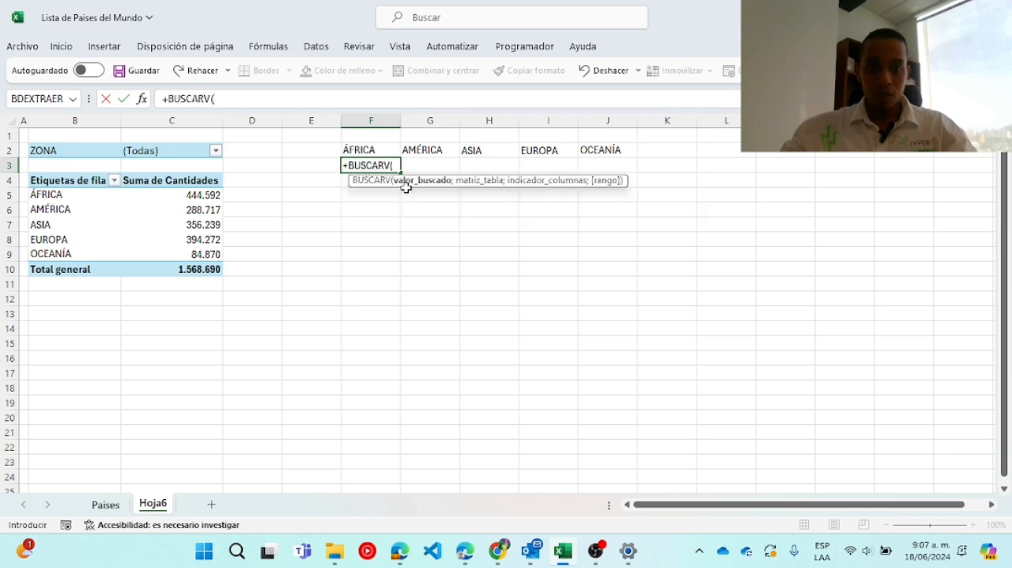
pyautogui.click(388, 153)
pyautogui.write(';')
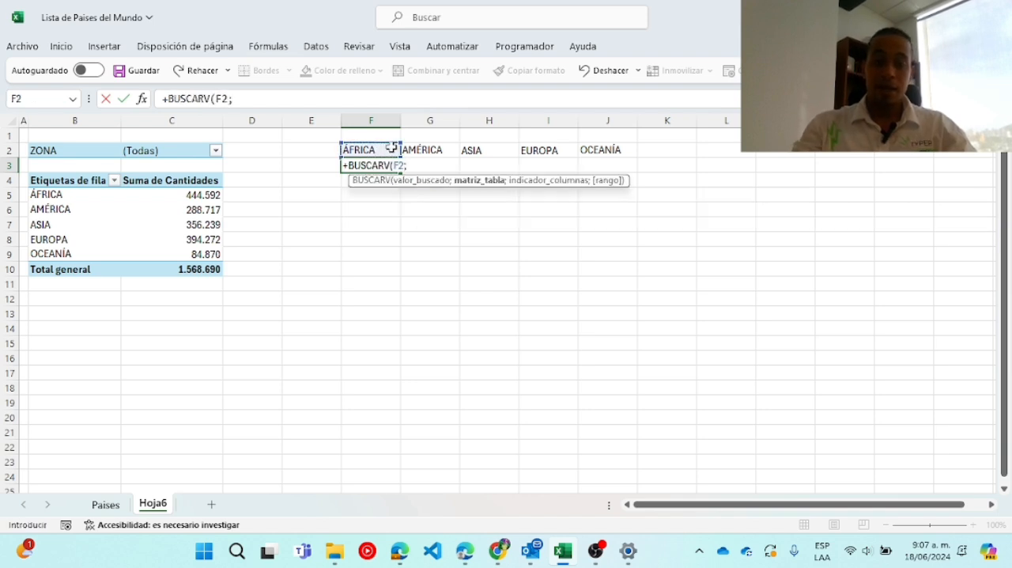
pyautogui.moveTo(88, 195); pyautogui.dragTo(194, 377)
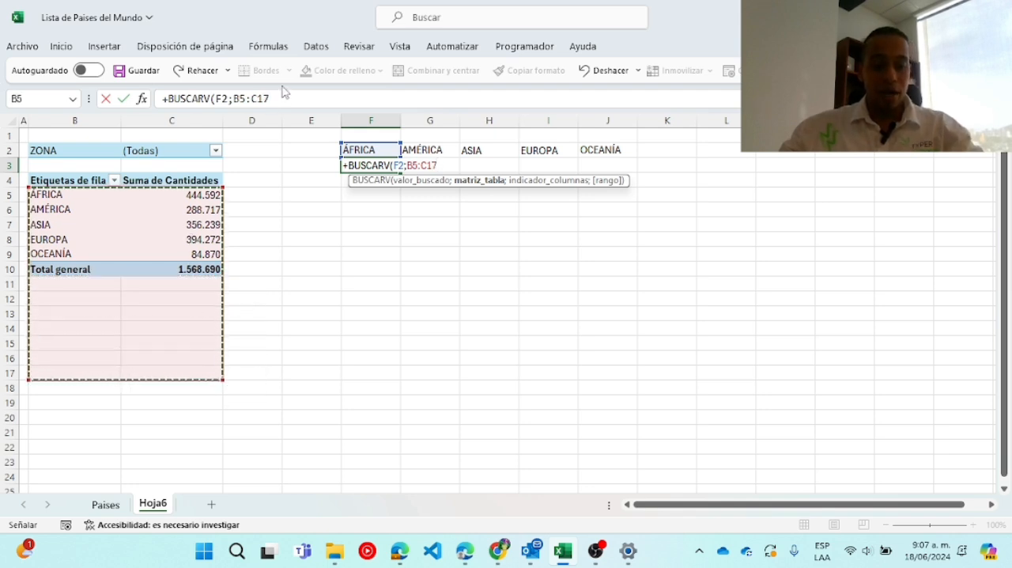
pyautogui.press('F4')
pyautogui.click(307, 96)
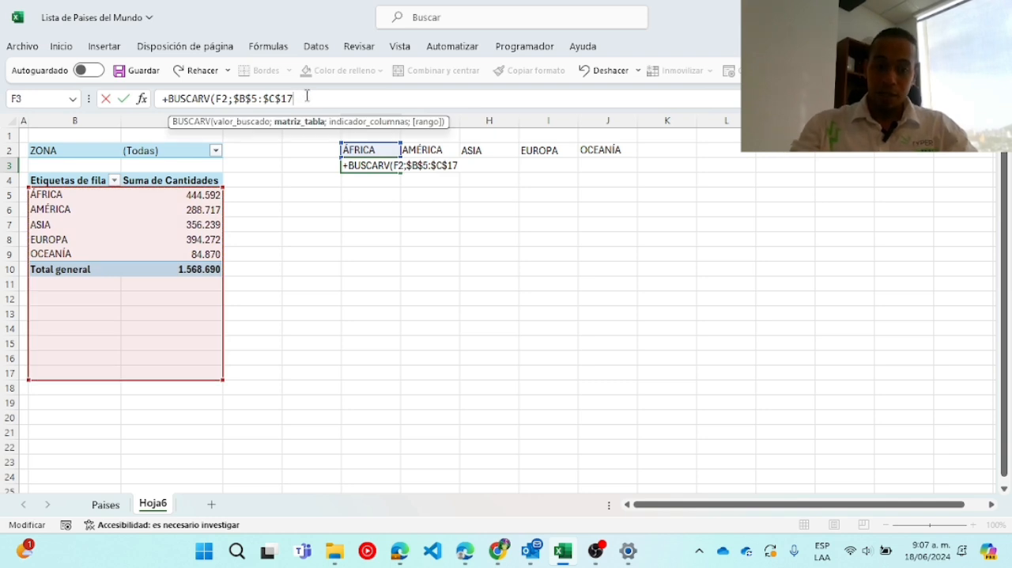
pyautogui.write(';2;0')
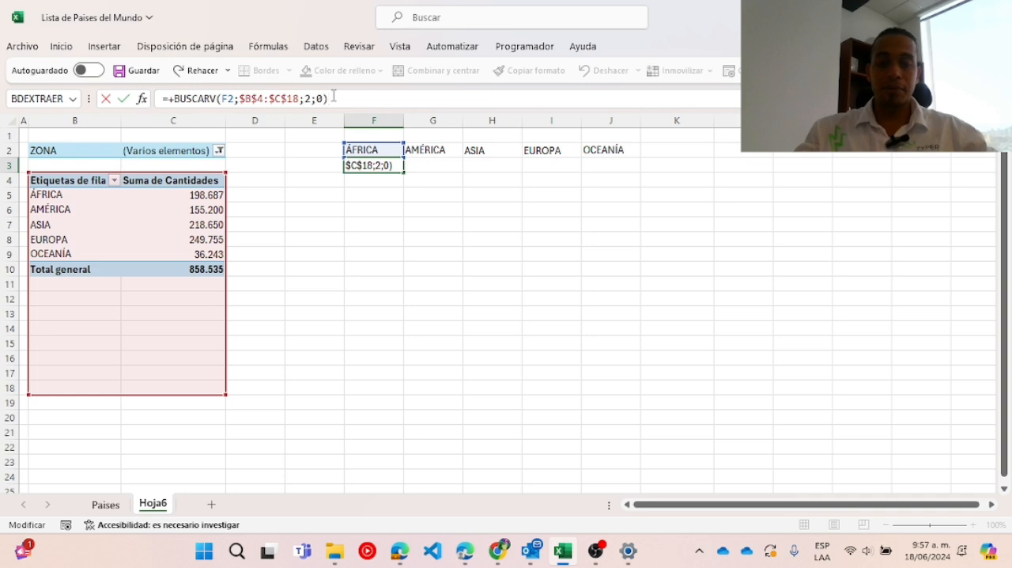
pyautogui.press('Return')
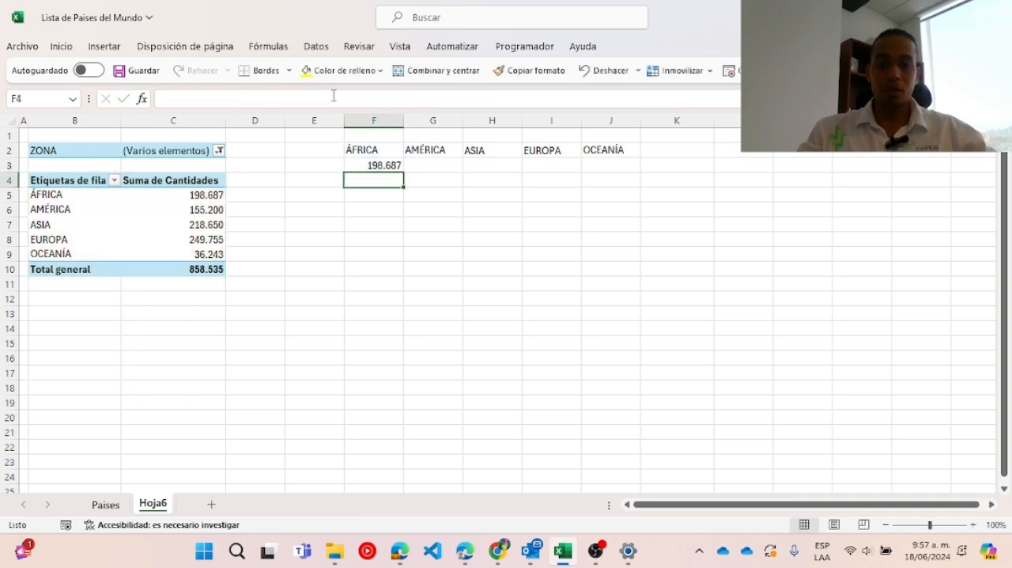
pyautogui.click(395, 167)
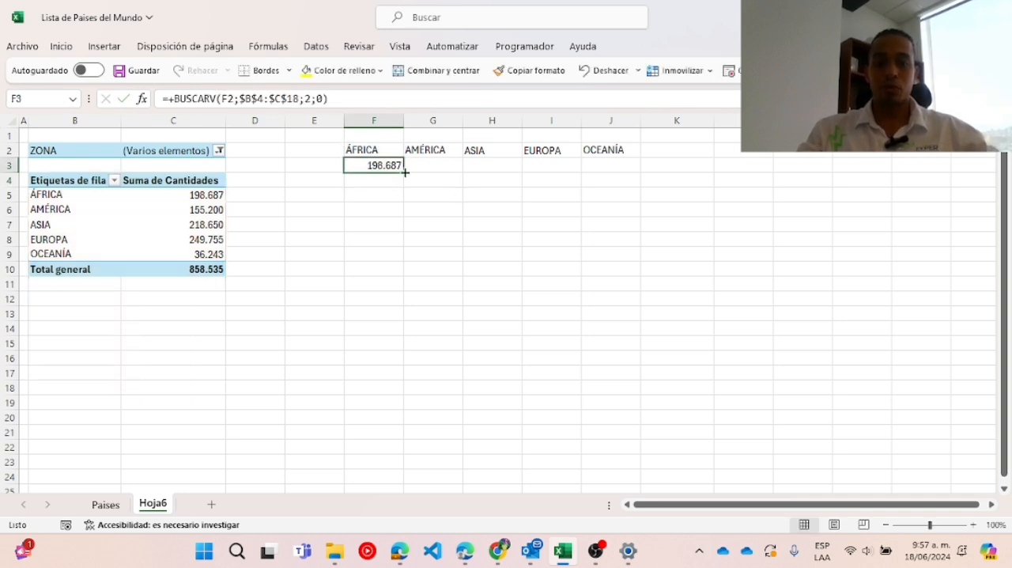
pyautogui.moveTo(405, 171); pyautogui.dragTo(632, 172)
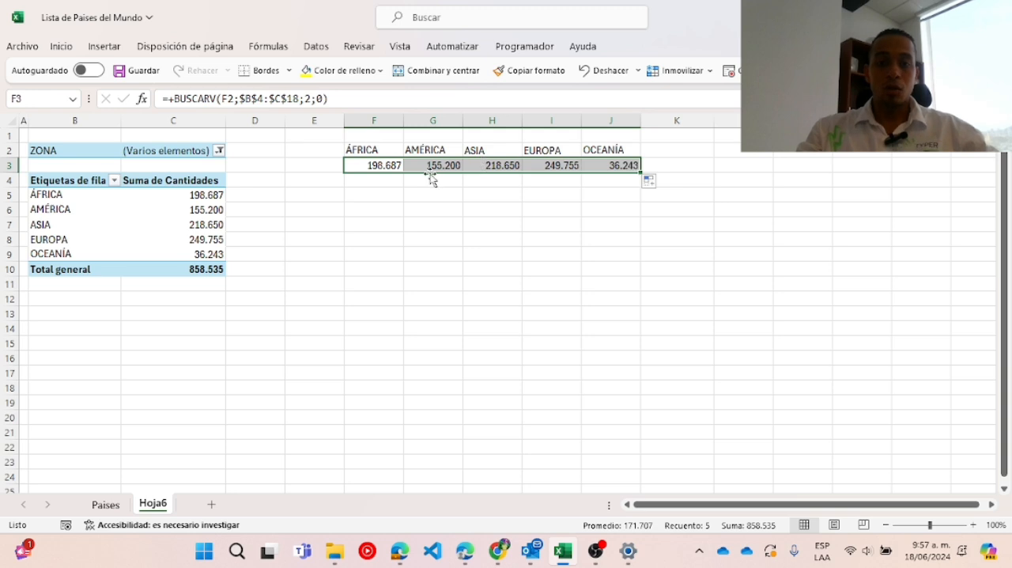
# Calculate África's share of the total in F4 with the formula +F3/SUMA($F$3:$J$3).
pyautogui.click(378, 182)
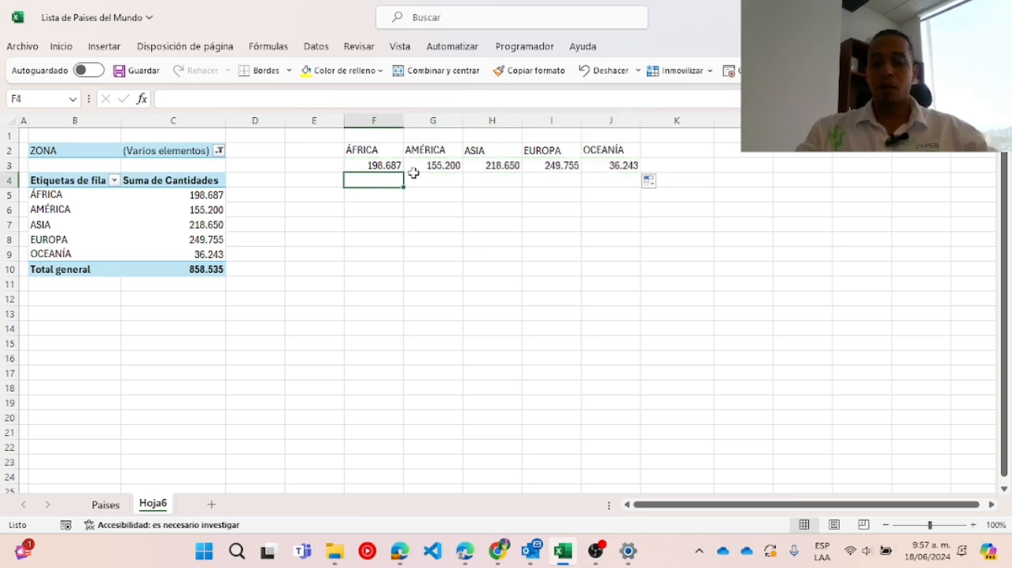
pyautogui.write('+')
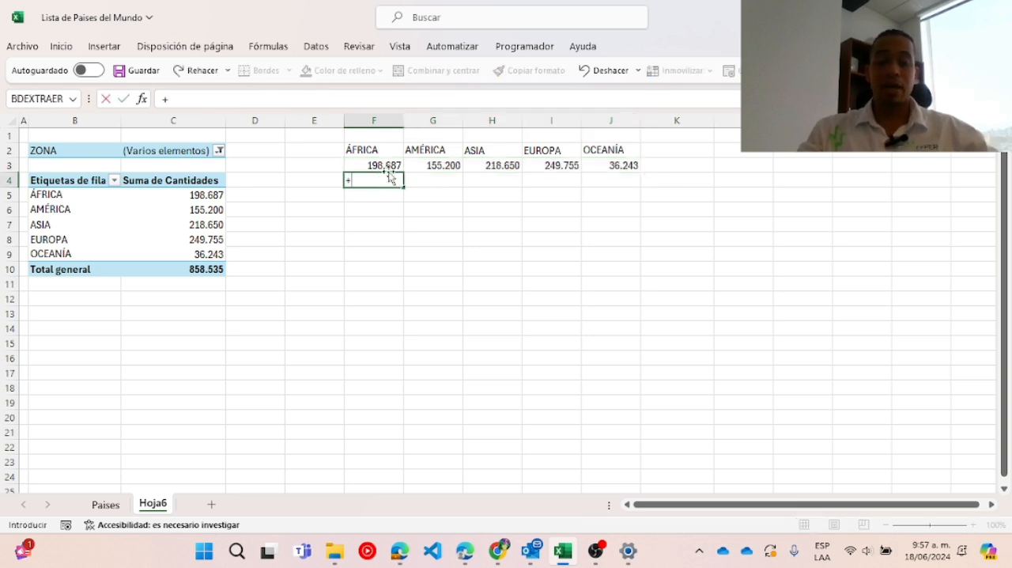
pyautogui.click(395, 164)
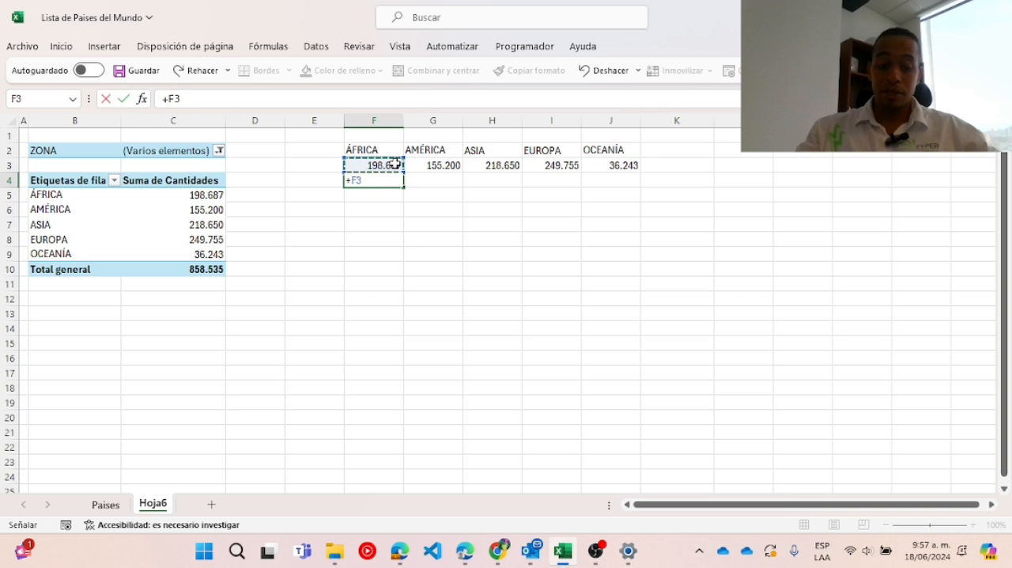
pyautogui.write('/suma(')
pyautogui.moveTo(382, 163); pyautogui.dragTo(594, 166)
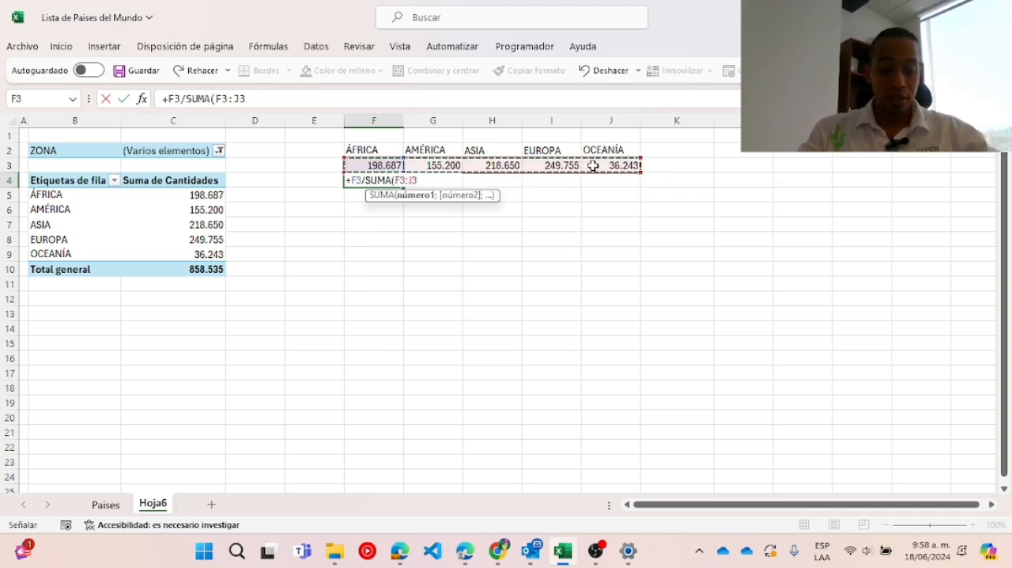
pyautogui.press('F4')
pyautogui.write(')')
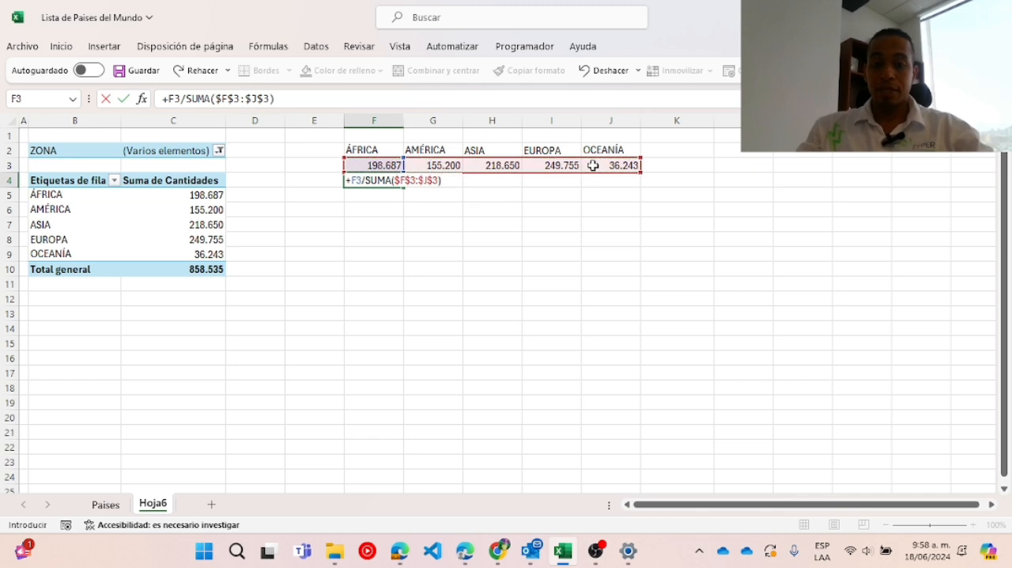
pyautogui.press('Return')
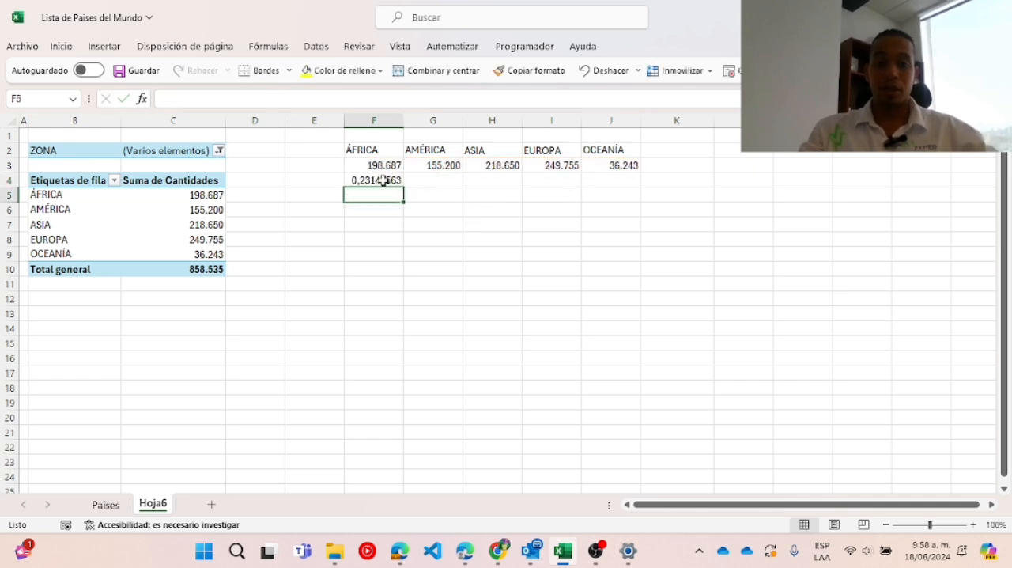
# Format F4 as a percentage with one decimal place and fill it across to J4.
pyautogui.click(384, 181)
pyautogui.click(61, 46)
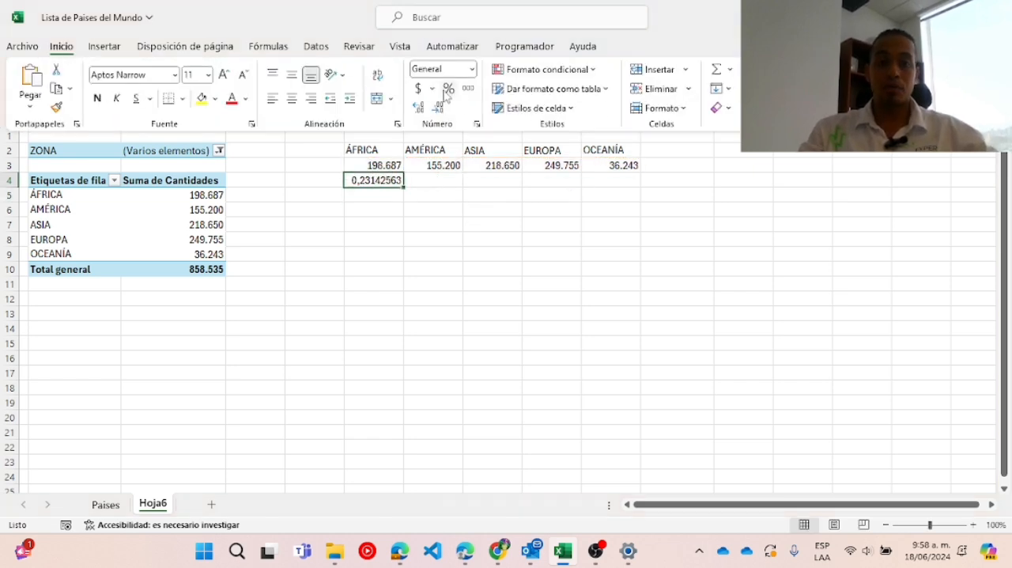
pyautogui.click(450, 89)
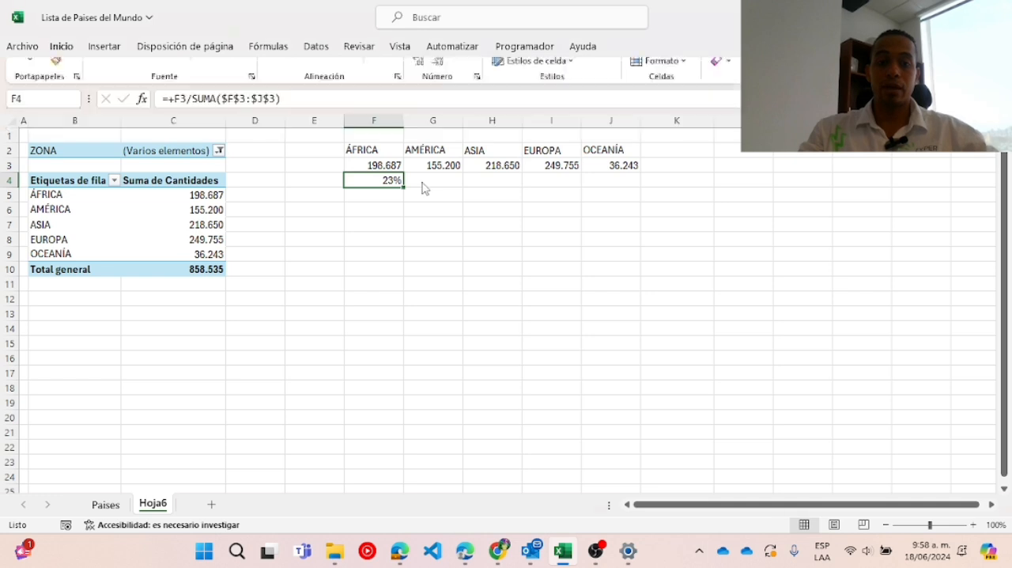
pyautogui.click(61, 46)
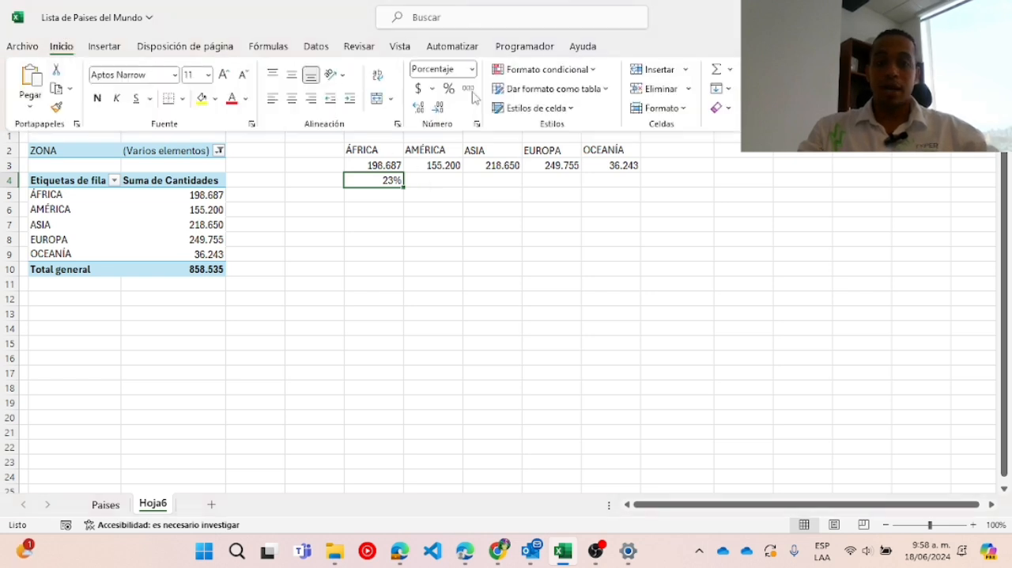
pyautogui.click(419, 107)
pyautogui.click(419, 107)
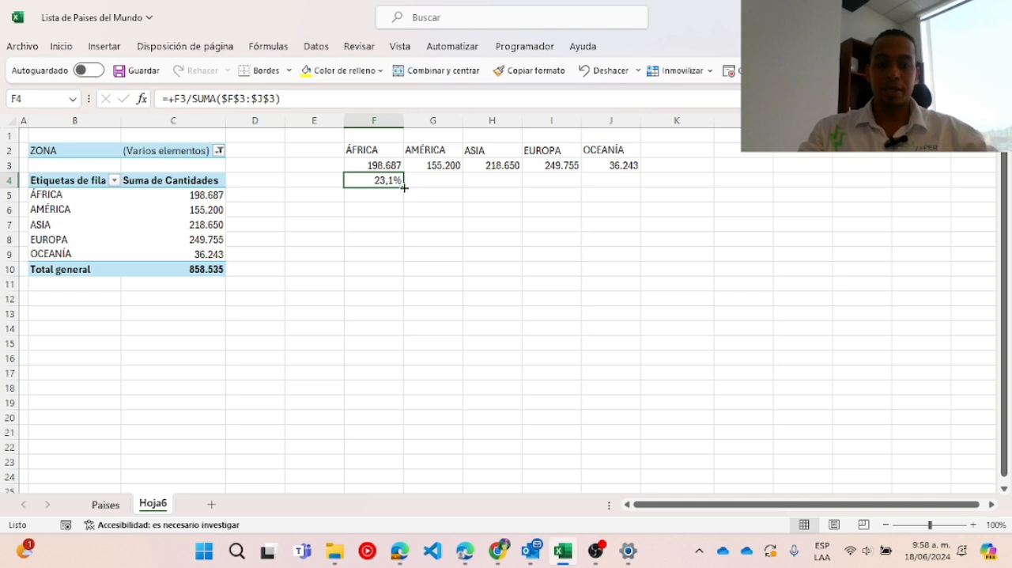
pyautogui.moveTo(404, 188); pyautogui.dragTo(614, 187)
pyautogui.click(502, 230)
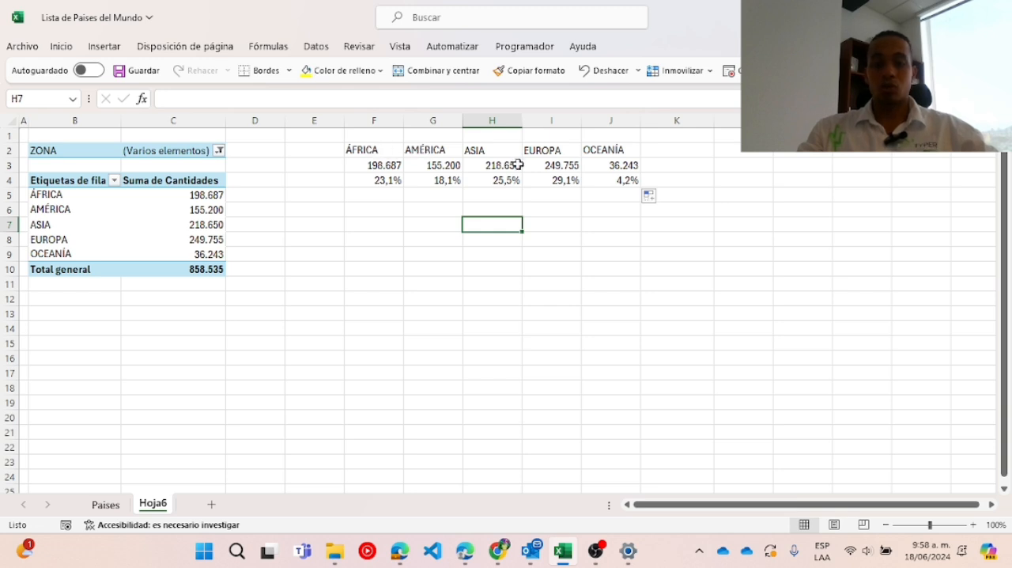
pyautogui.moveTo(390, 169)
pyautogui.mouseDown()
pyautogui.moveTo(379, 166)
pyautogui.moveTo(610, 166)
pyautogui.moveTo(618, 176)
pyautogui.moveTo(395, 180)
pyautogui.mouseUp()
pyautogui.click(341, 223)
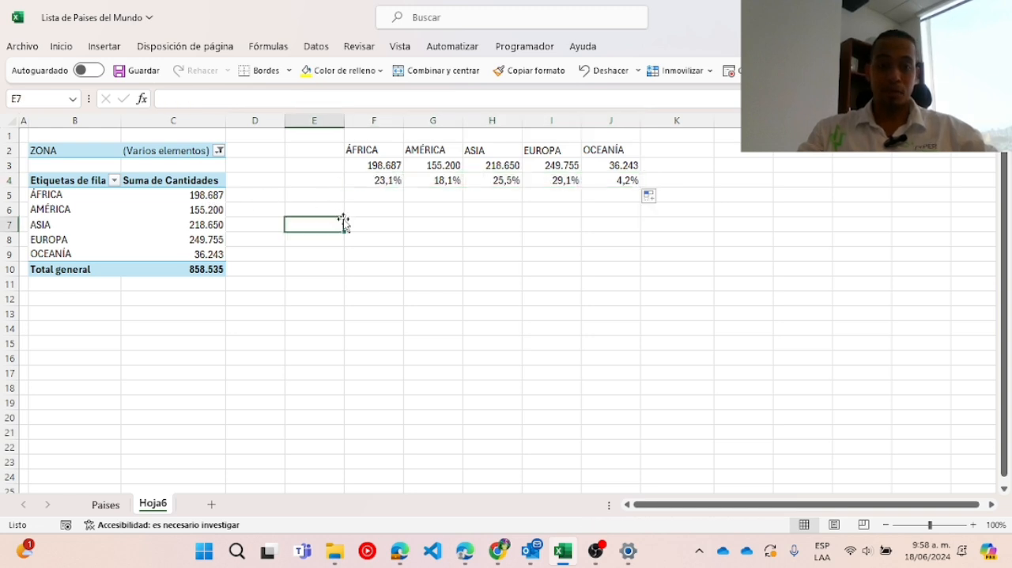
# Insert a clustered column (Columnas agrupadas) pivot chart from the pivot table and enlarge it beneath the percentage cells.
pyautogui.click(213, 208)
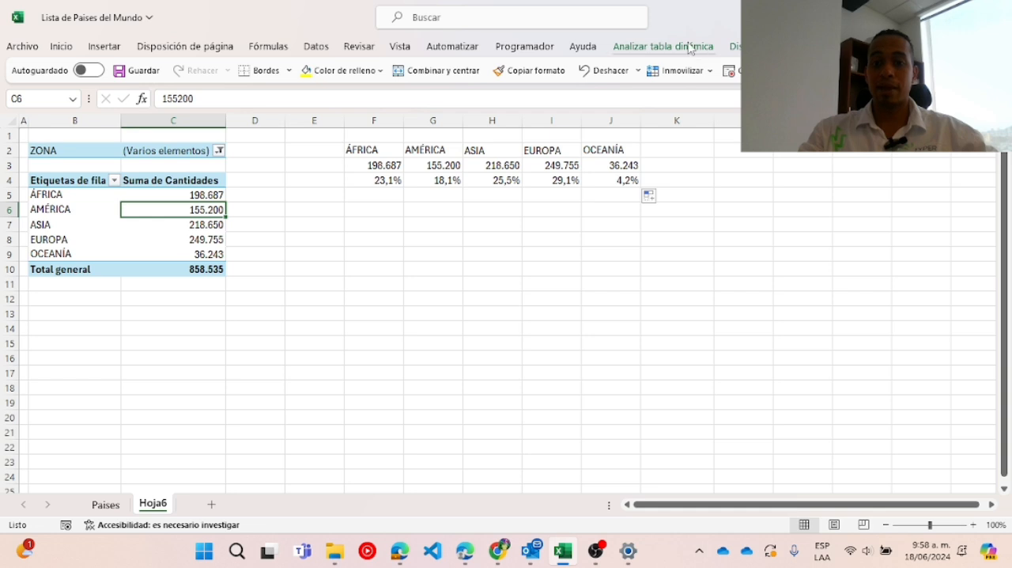
pyautogui.click(647, 46)
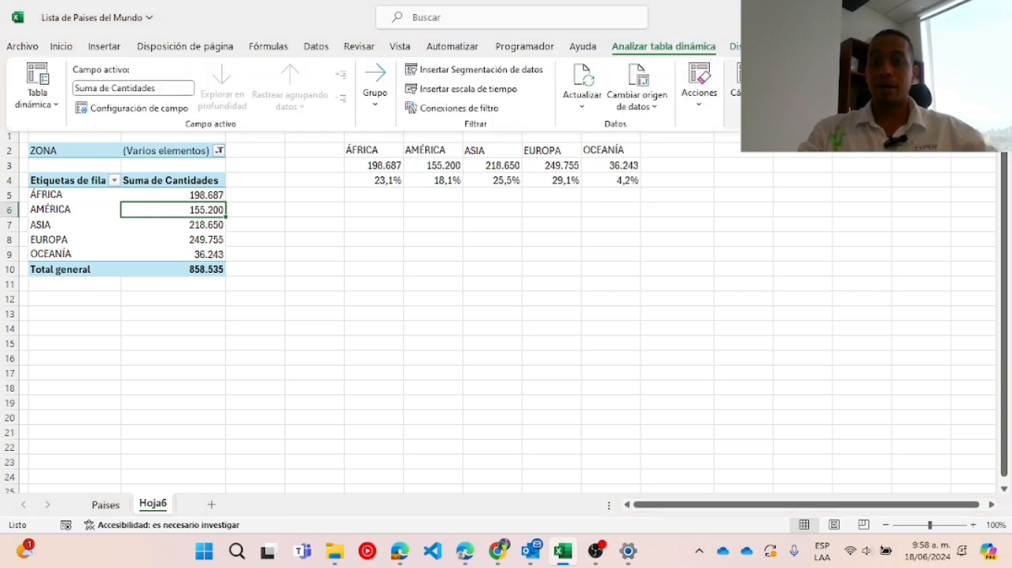
pyautogui.click(805, 86)
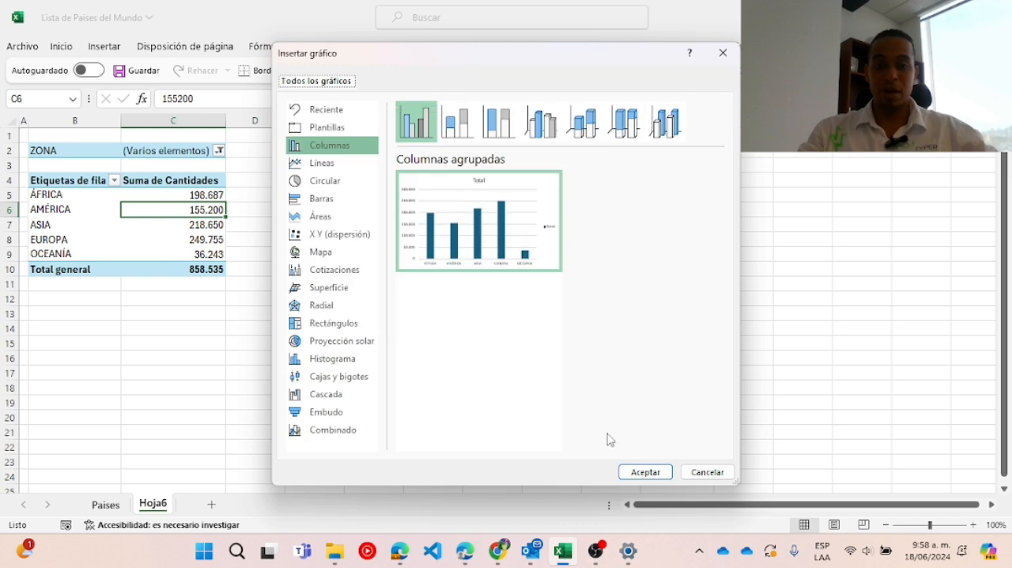
pyautogui.click(644, 473)
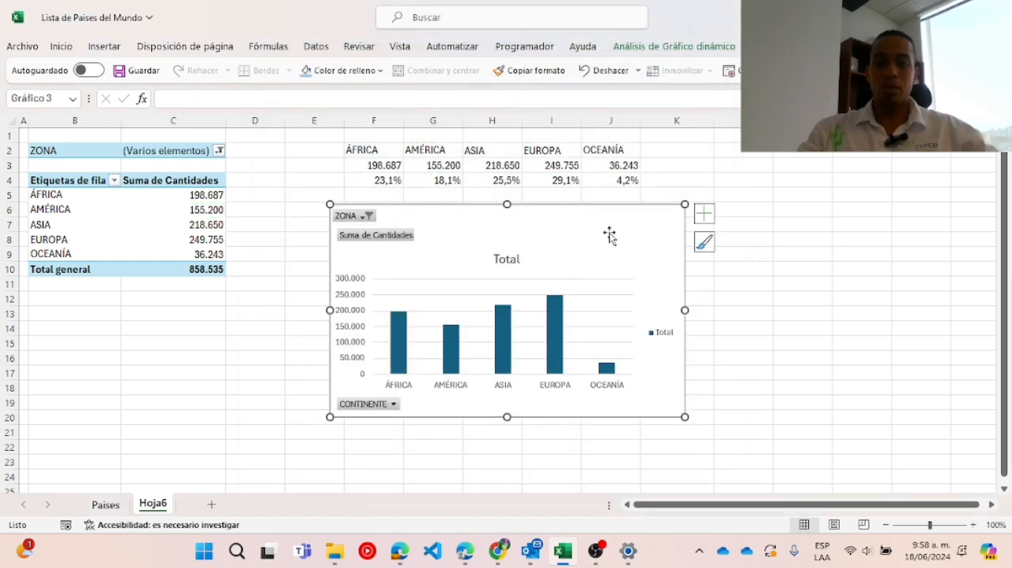
pyautogui.moveTo(608, 233); pyautogui.dragTo(489, 253)
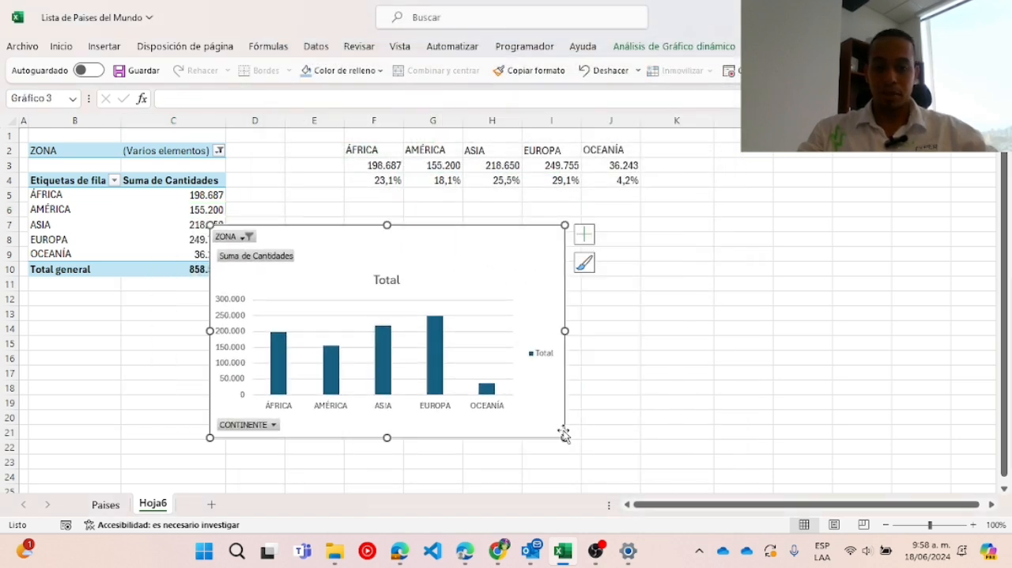
pyautogui.moveTo(567, 437); pyautogui.dragTo(696, 464)
# Apply the chart style with a hatched plot area and narrow dark blue columns.
pyautogui.click(714, 261)
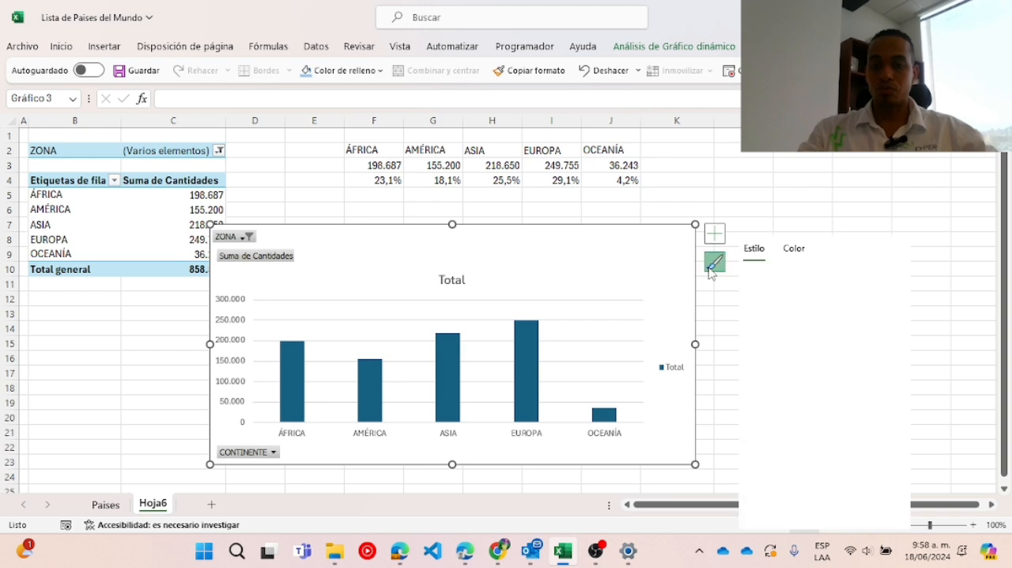
pyautogui.scroll(-6, 759, 348)
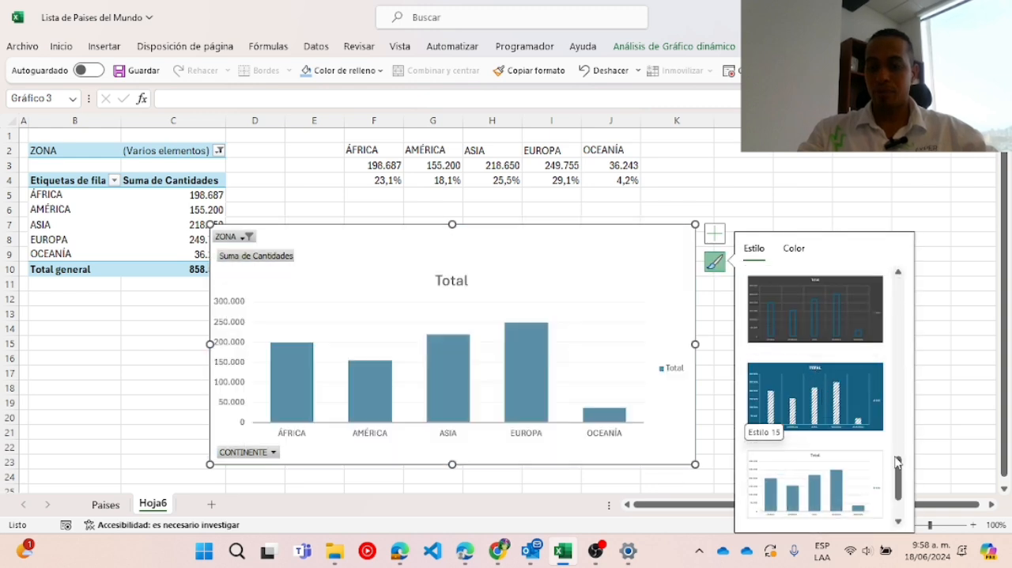
pyautogui.moveTo(902, 474); pyautogui.dragTo(898, 390)
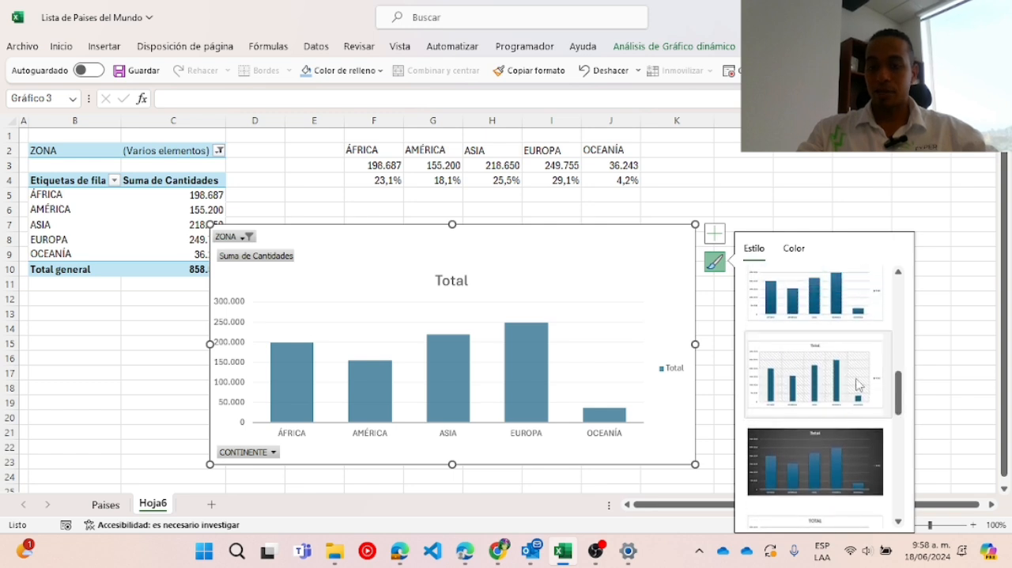
pyautogui.click(859, 384)
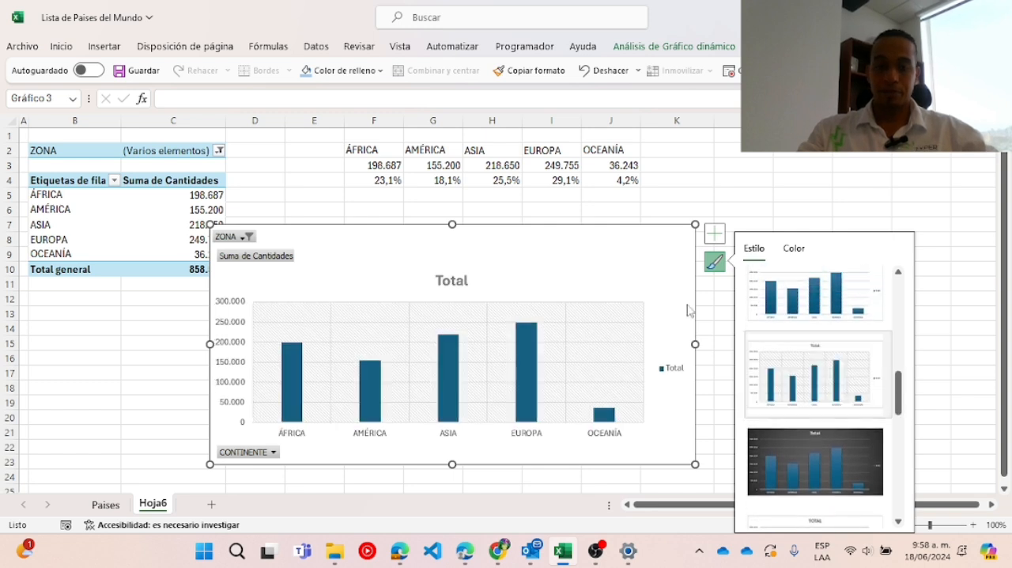
# Delete the chart's title, legend and vertical value axis.
pyautogui.click(461, 277)
pyautogui.press('Delete')
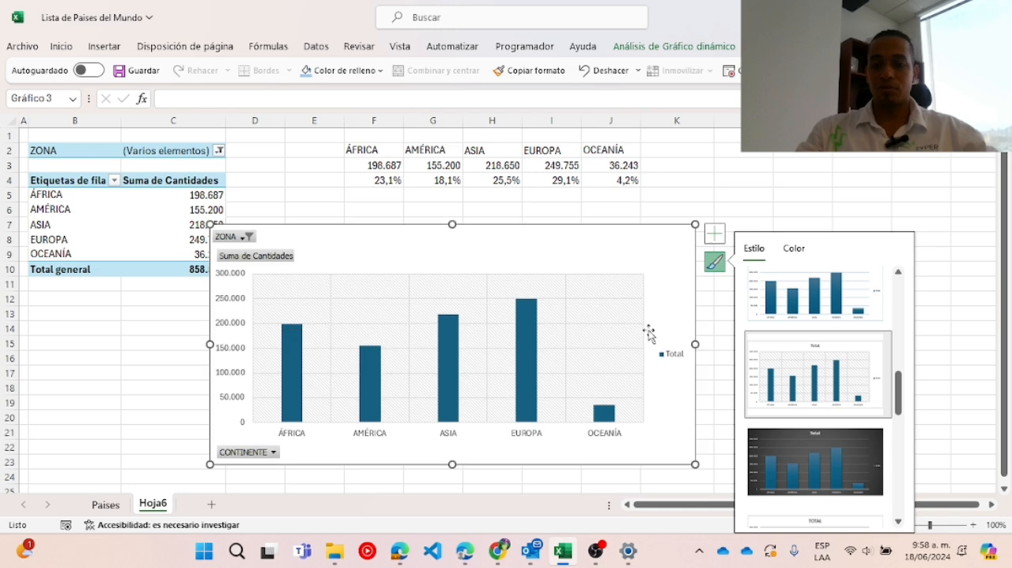
pyautogui.click(676, 360)
pyautogui.press('Delete')
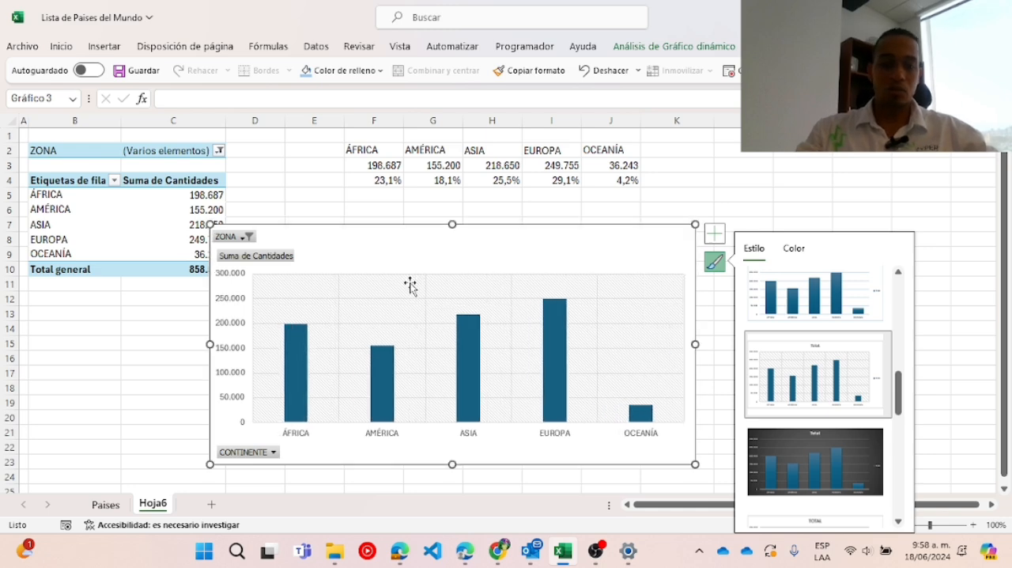
pyautogui.click(231, 310)
pyautogui.press('Delete')
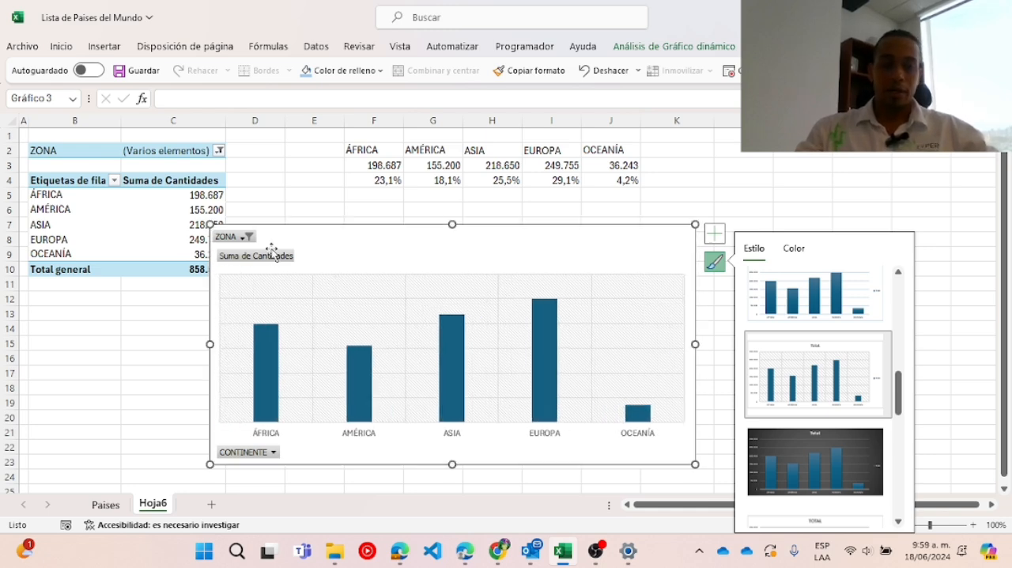
# Hide all field buttons on the chart and add data labels to the columns.
pyautogui.rightClick(271, 261)
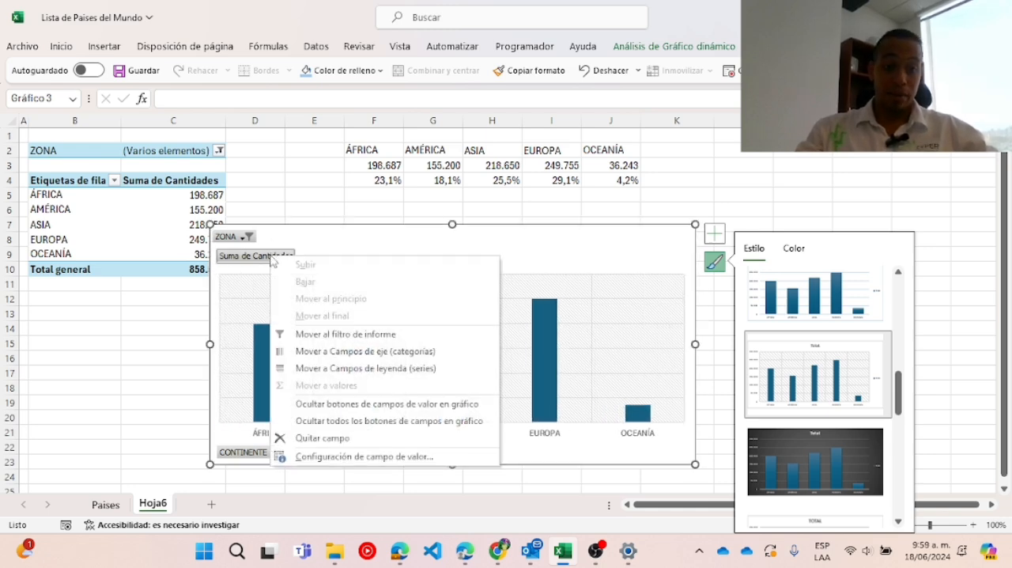
pyautogui.click(345, 420)
pyautogui.rightClick(550, 331)
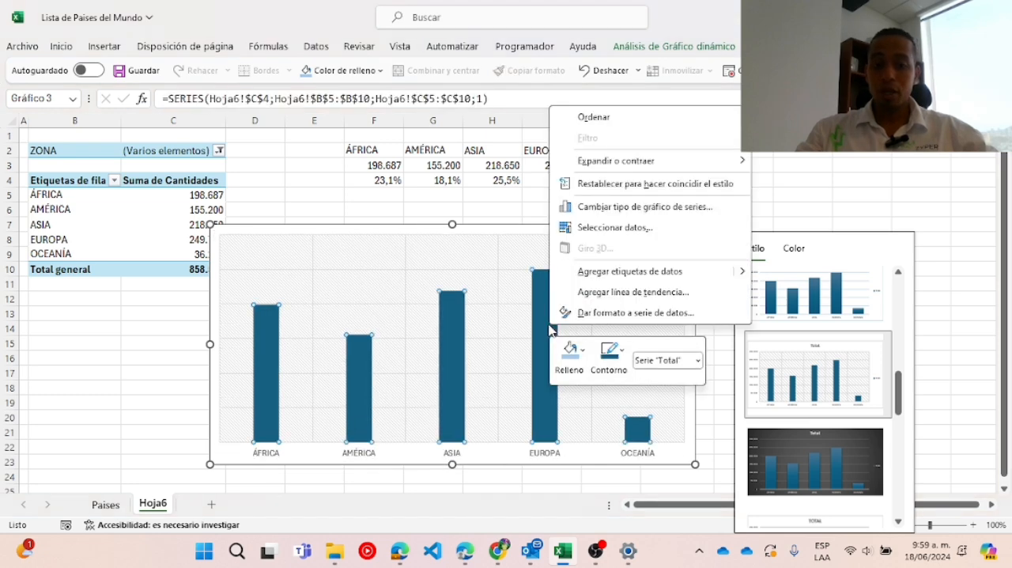
pyautogui.click(627, 271)
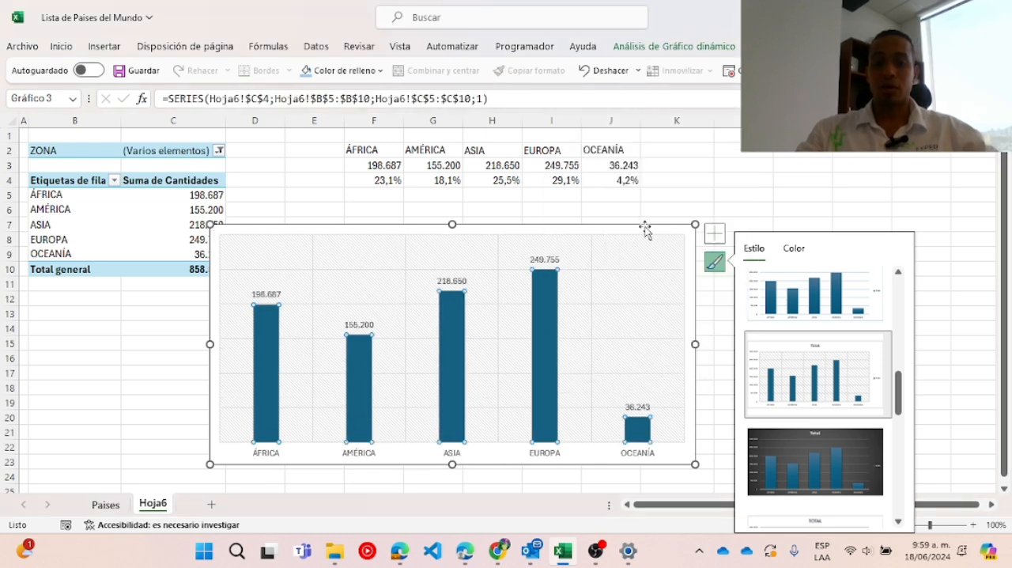
# Move the column chart over the lower rows of the pivot table.
pyautogui.moveTo(646, 228); pyautogui.dragTo(516, 219)
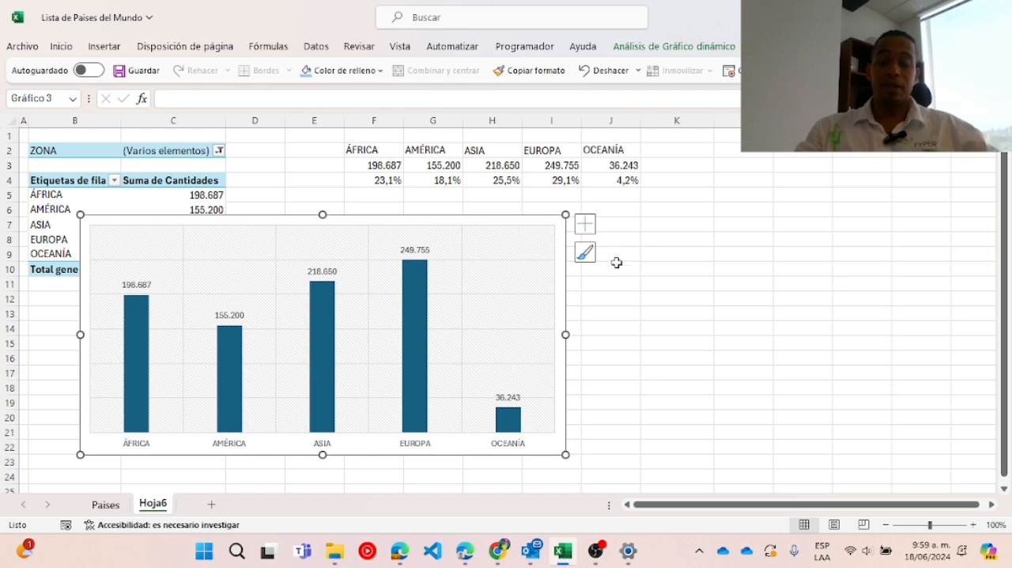
pyautogui.click(684, 294)
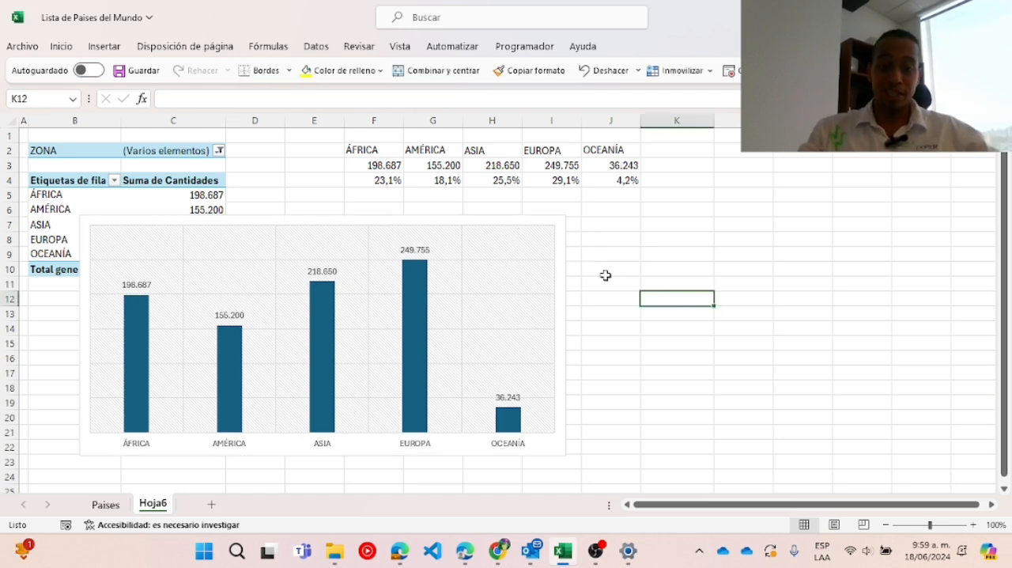
pyautogui.click(521, 221)
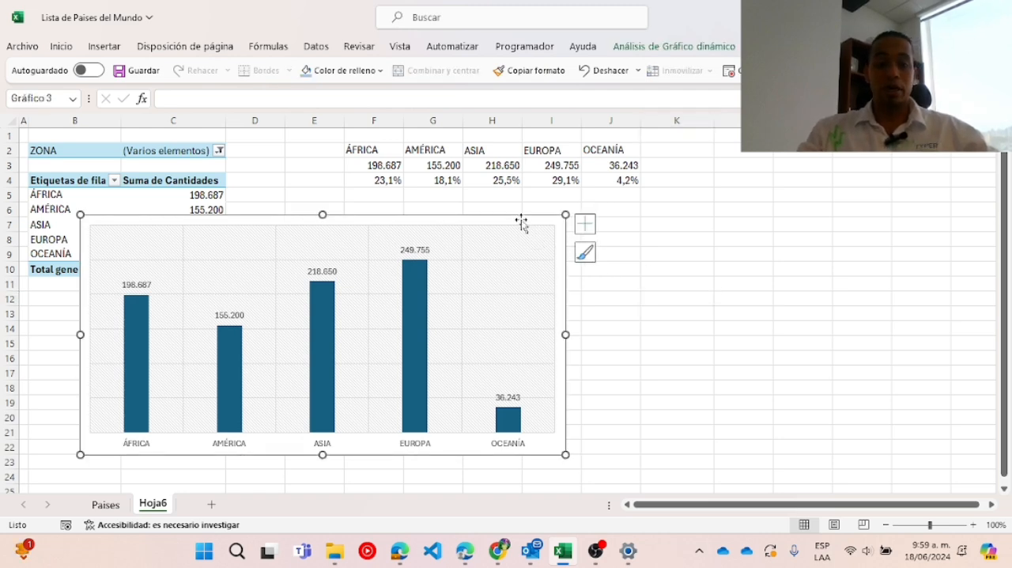
pyautogui.hotkey('ctrl', 'q')
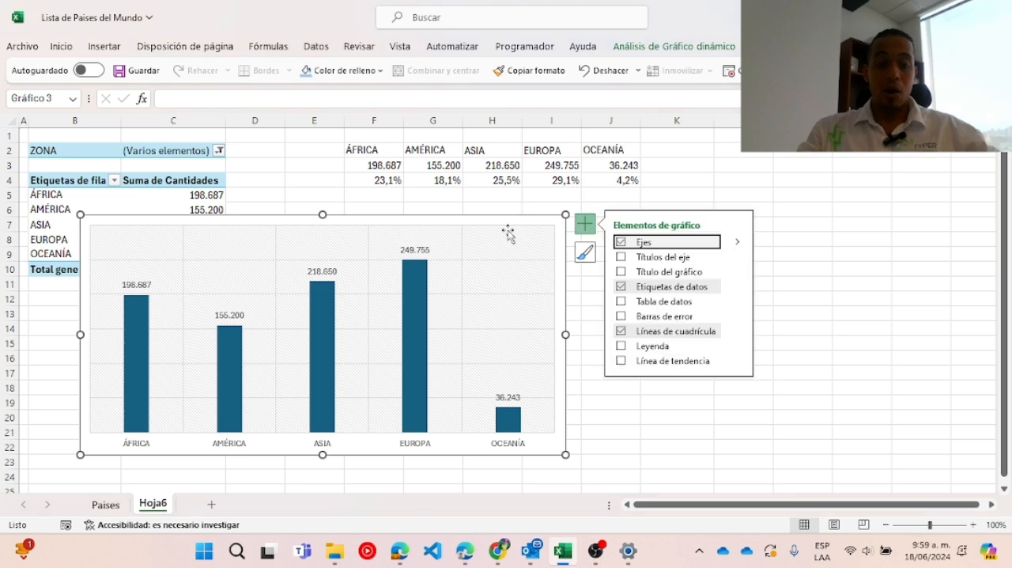
pyautogui.click(224, 473)
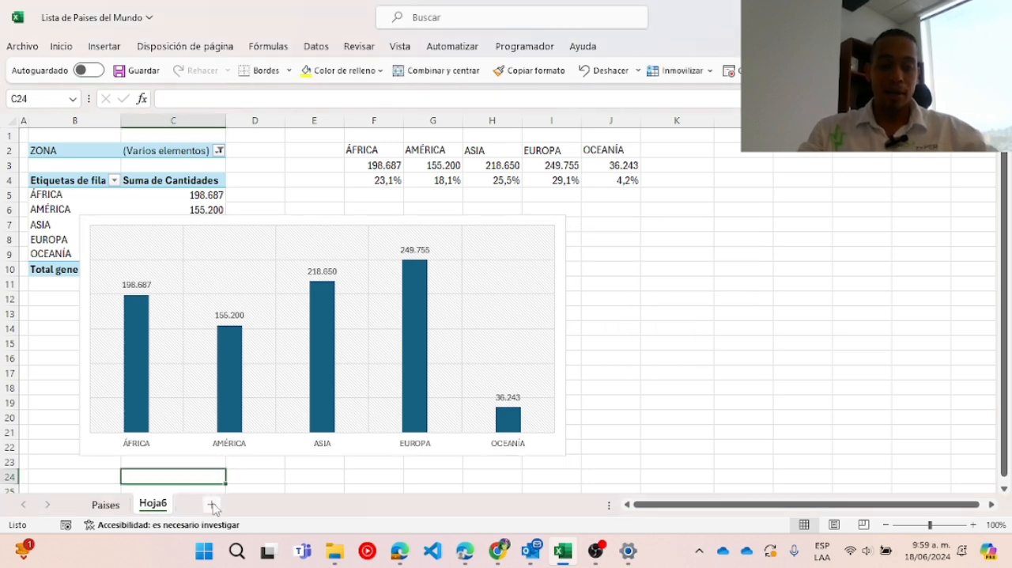
# Add a new worksheet and paste the column chart from Hoja6 into it at cell E9.
pyautogui.click(211, 504)
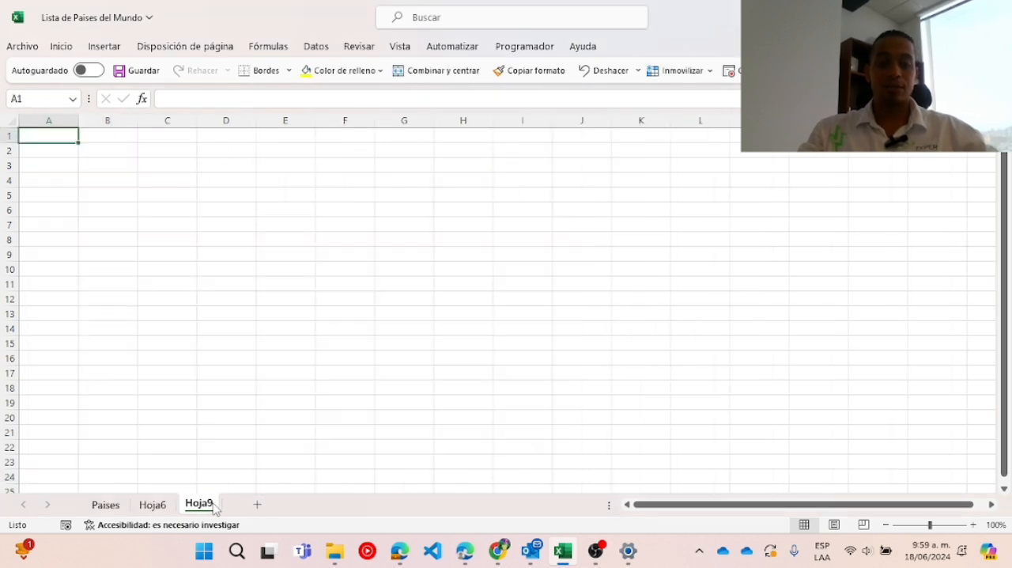
pyautogui.click(154, 504)
pyautogui.click(566, 225)
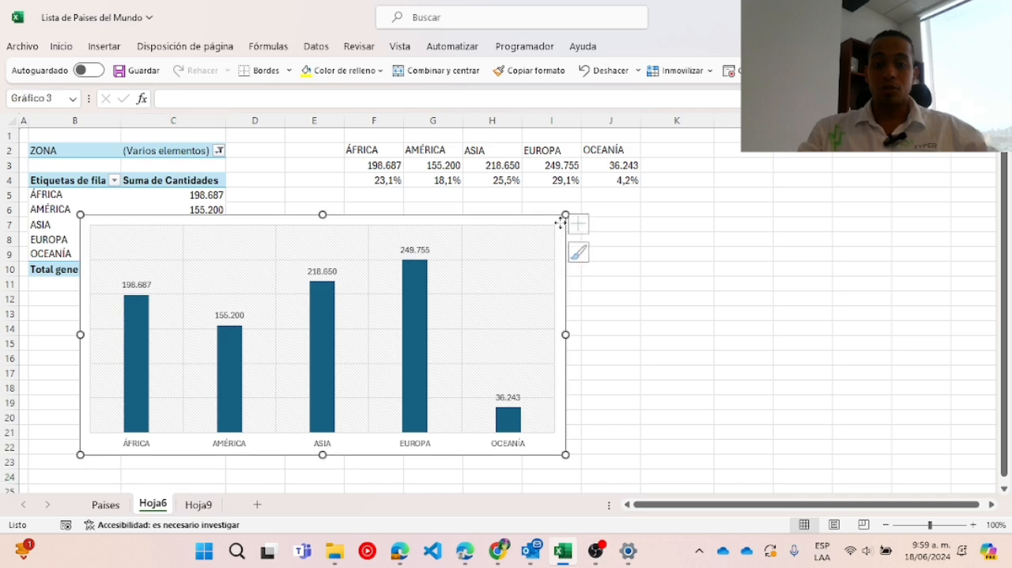
pyautogui.click(198, 504)
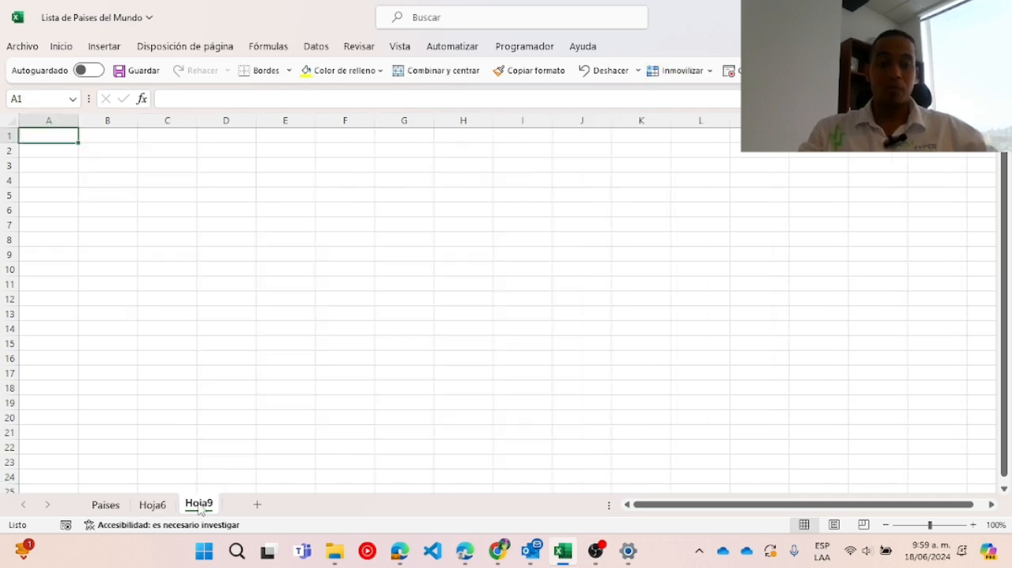
pyautogui.click(269, 251)
pyautogui.hotkey('ctrl', 'v')
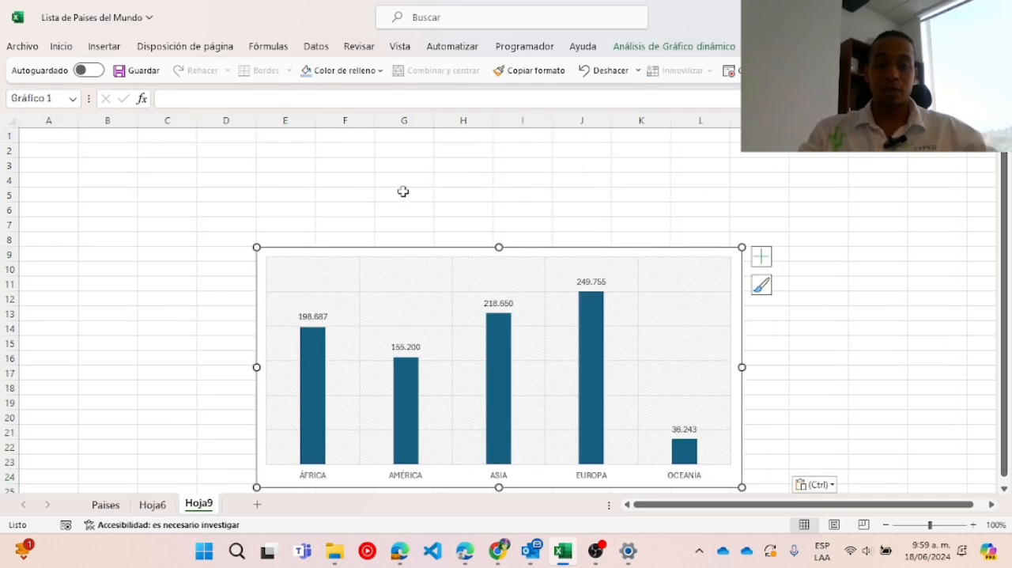
# Turn off the gridlines on the new sheet Hoja9.
pyautogui.click(469, 195)
pyautogui.click(399, 47)
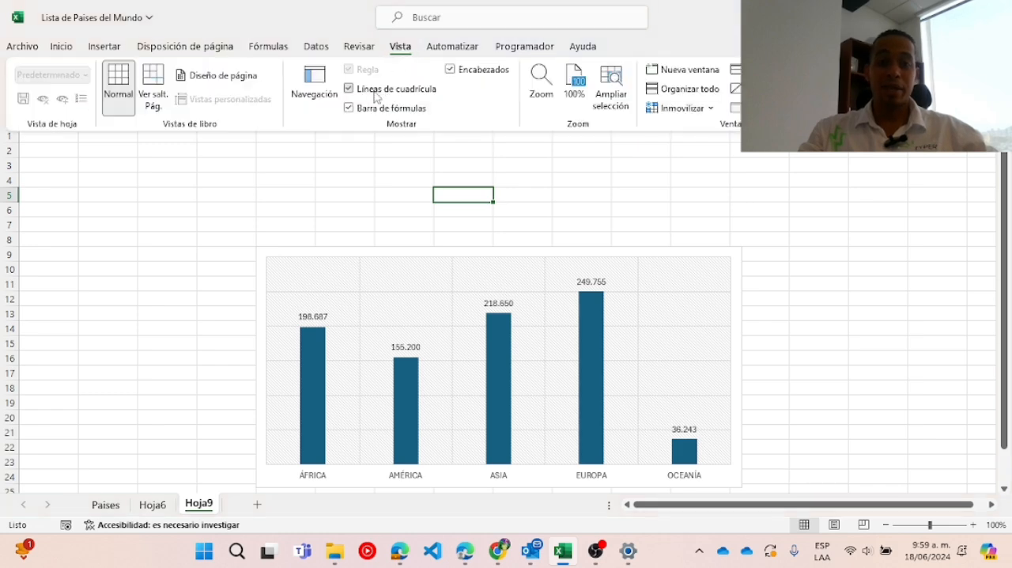
pyautogui.click(375, 93)
pyautogui.click(481, 201)
# Move the chart so it starts at cell A5, leaving rows 1 to 4 free above it.
pyautogui.click(575, 249)
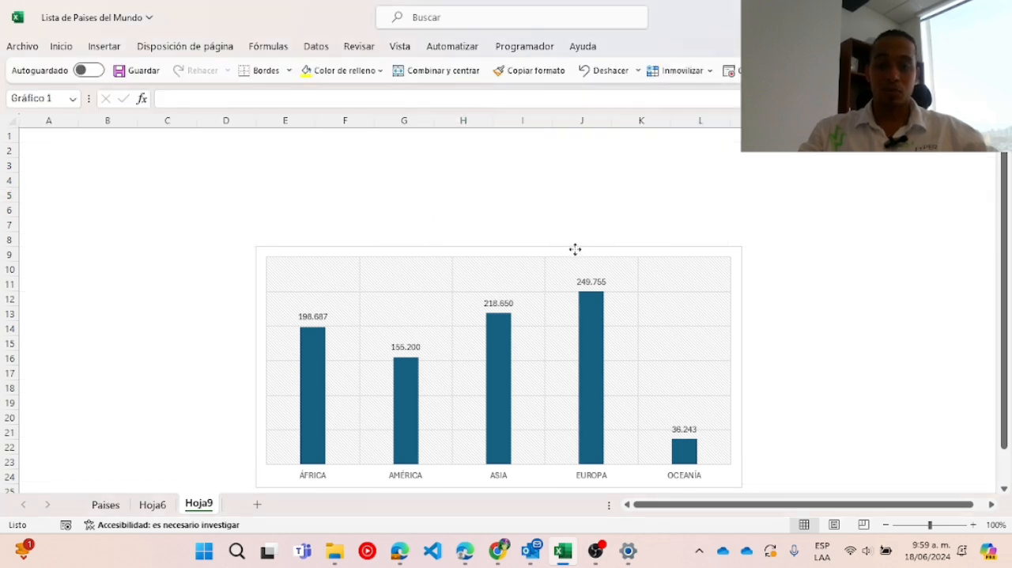
pyautogui.moveTo(575, 249); pyautogui.dragTo(348, 200)
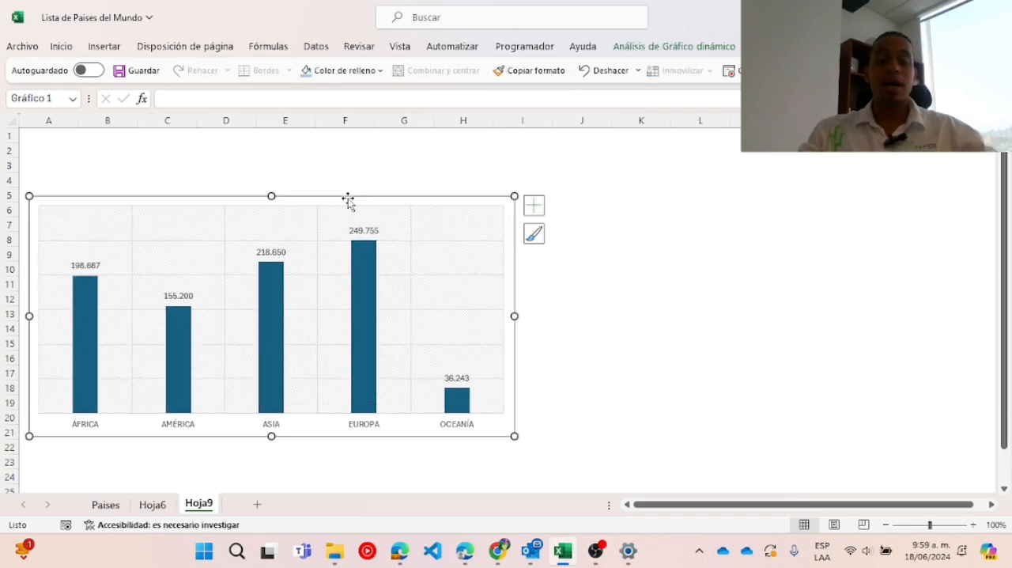
pyautogui.click(427, 167)
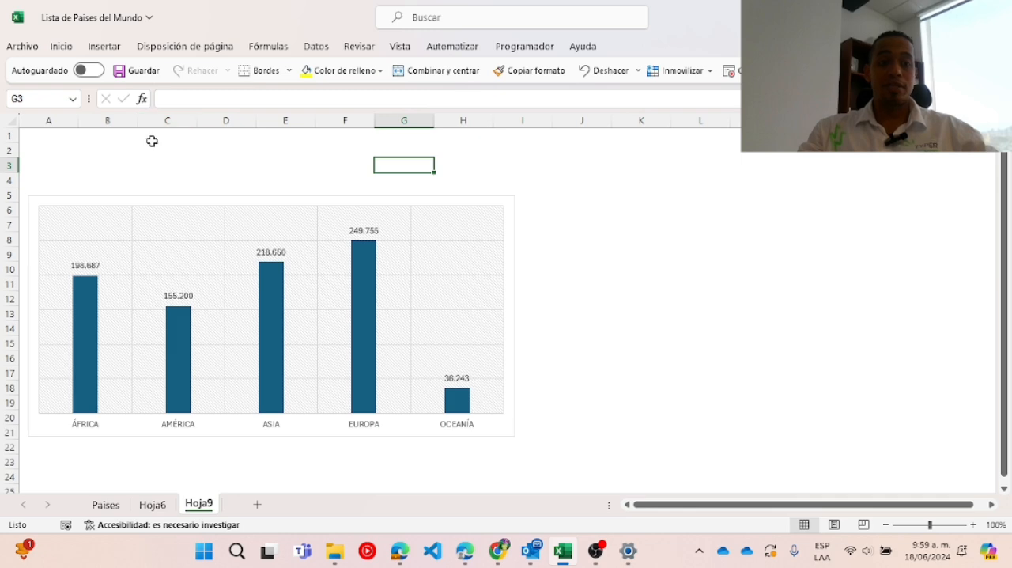
# Insert a text box above the chart's ÁFRICA column, spanning about cells A1 to B4.
pyautogui.click(104, 46)
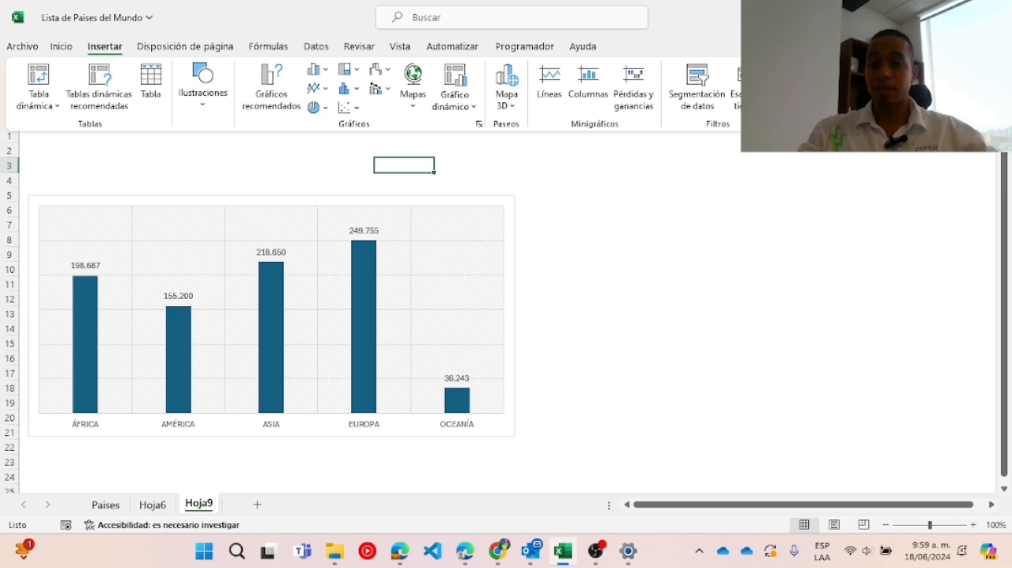
pyautogui.click(975, 127)
pyautogui.click(838, 167)
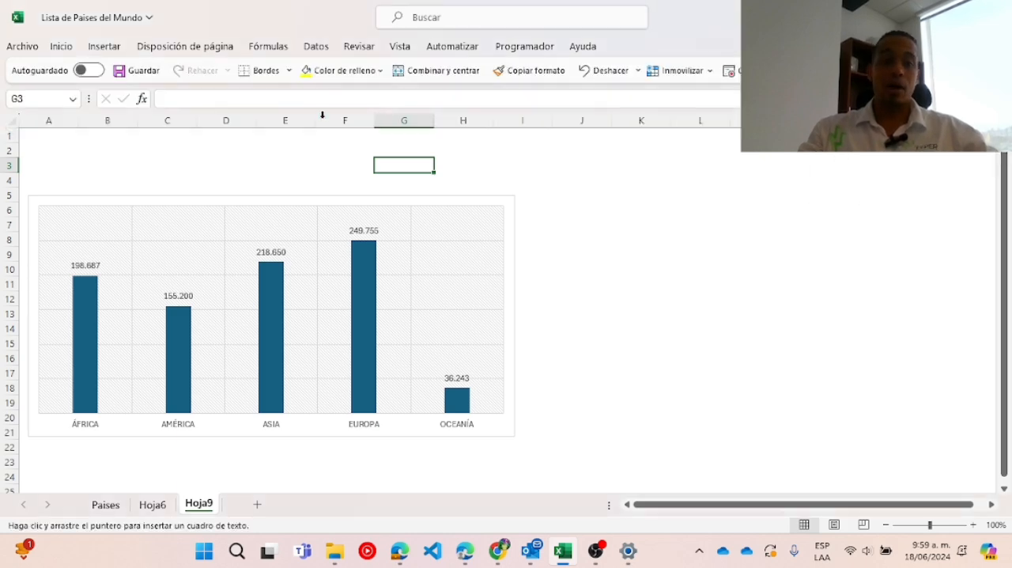
pyautogui.moveTo(32, 138); pyautogui.dragTo(124, 184)
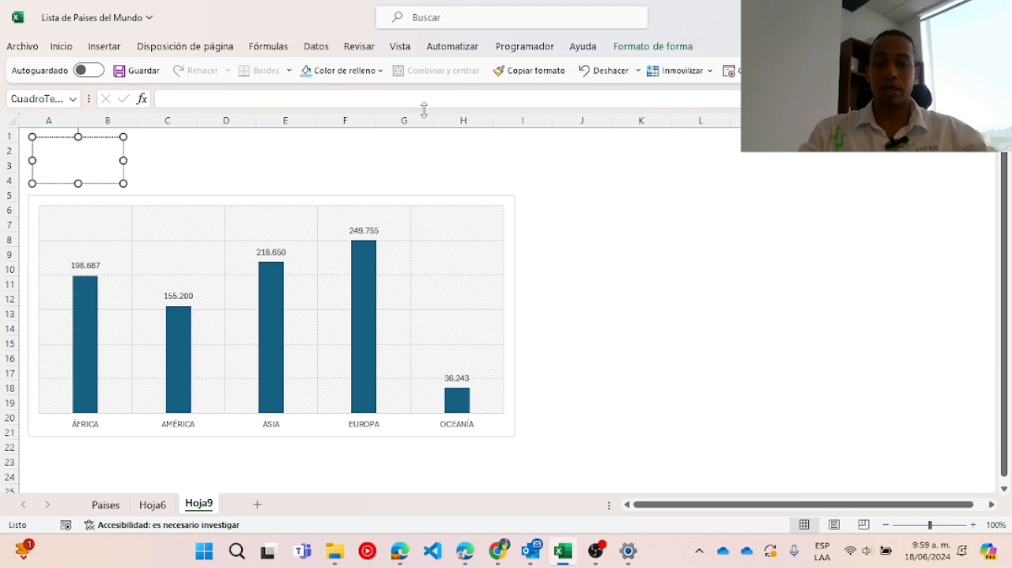
# Apply the black-outline shape style to the text box and fill it with light blue.
pyautogui.click(671, 47)
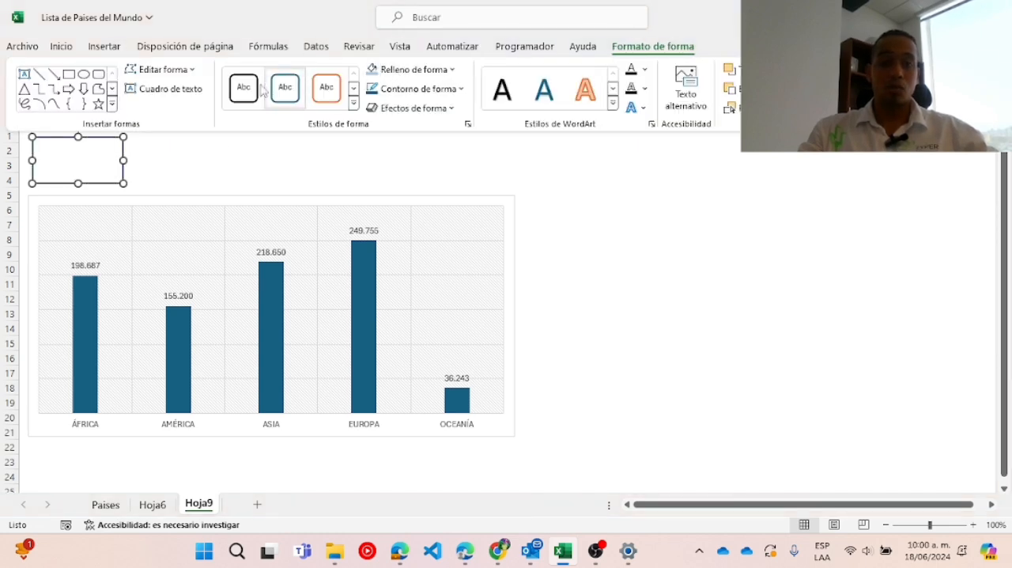
pyautogui.click(411, 69)
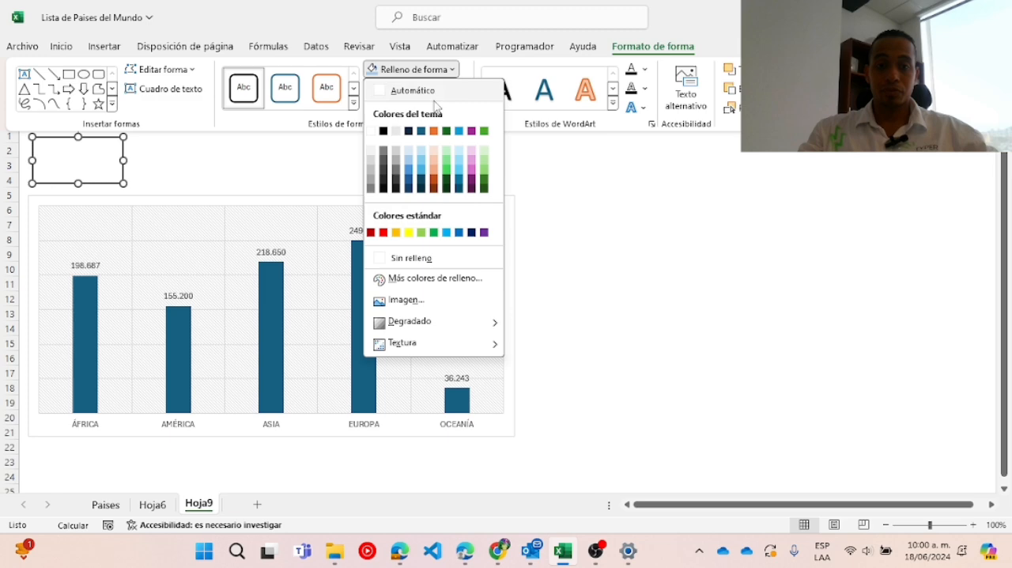
pyautogui.click(411, 166)
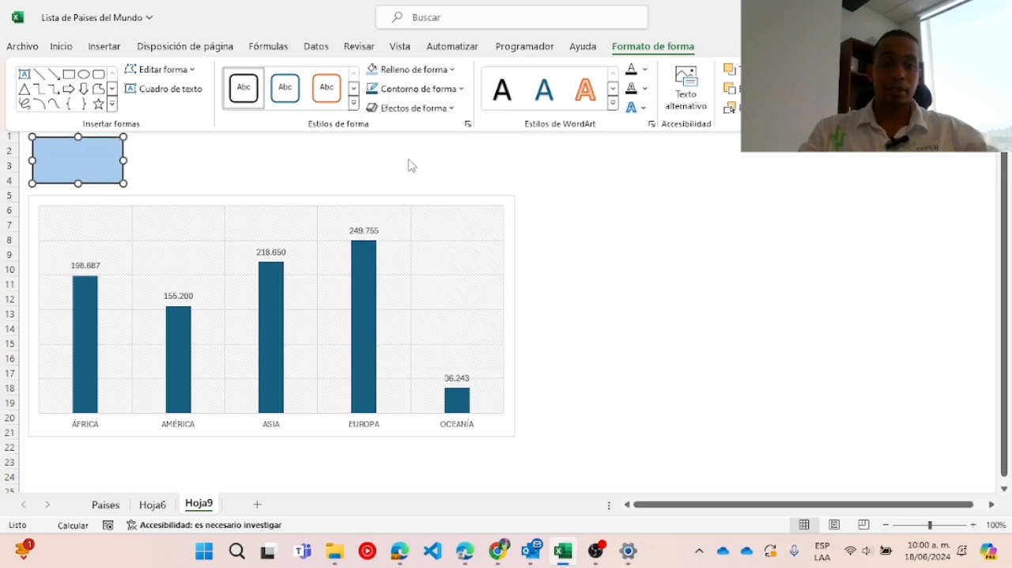
pyautogui.click(254, 169)
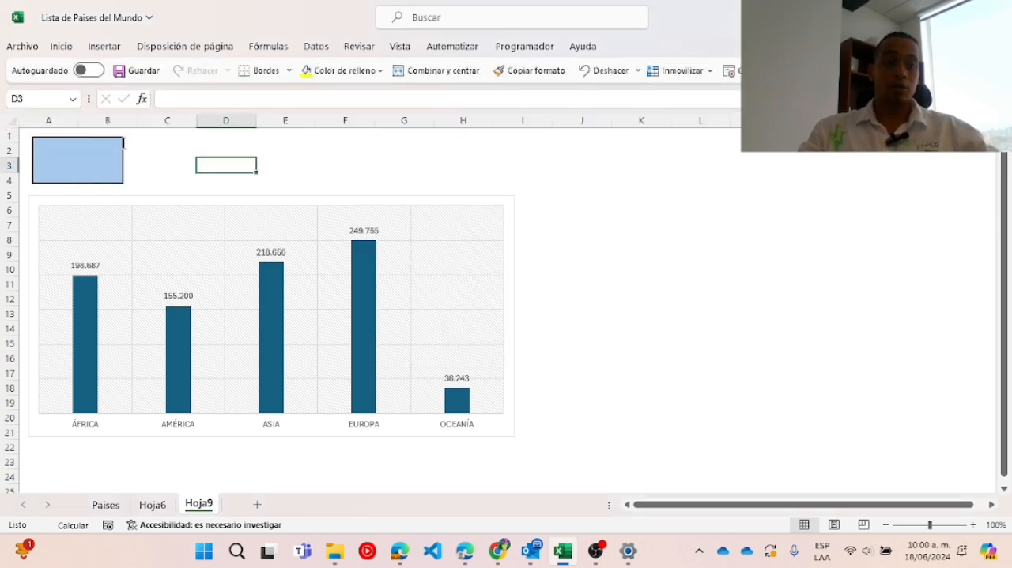
# Insert a second text box inside the lower half of the light blue box, about rows 3 to 4.
pyautogui.click(101, 47)
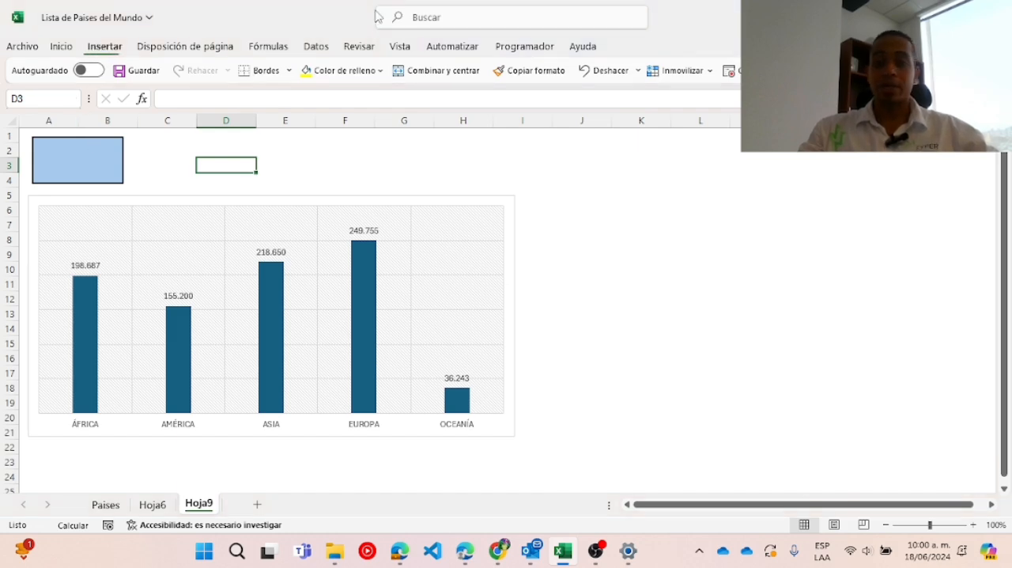
pyautogui.click(890, 86)
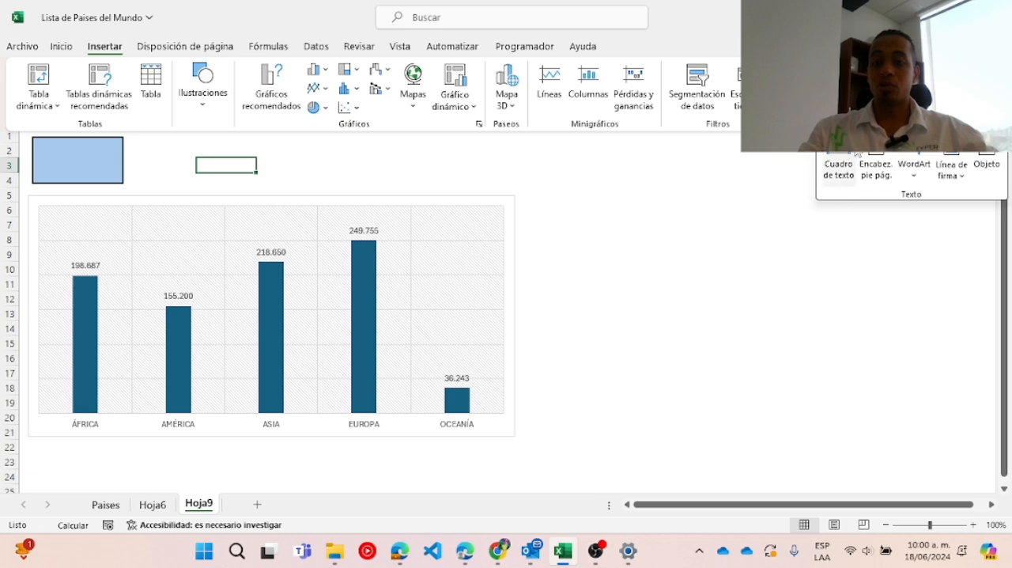
pyautogui.click(841, 170)
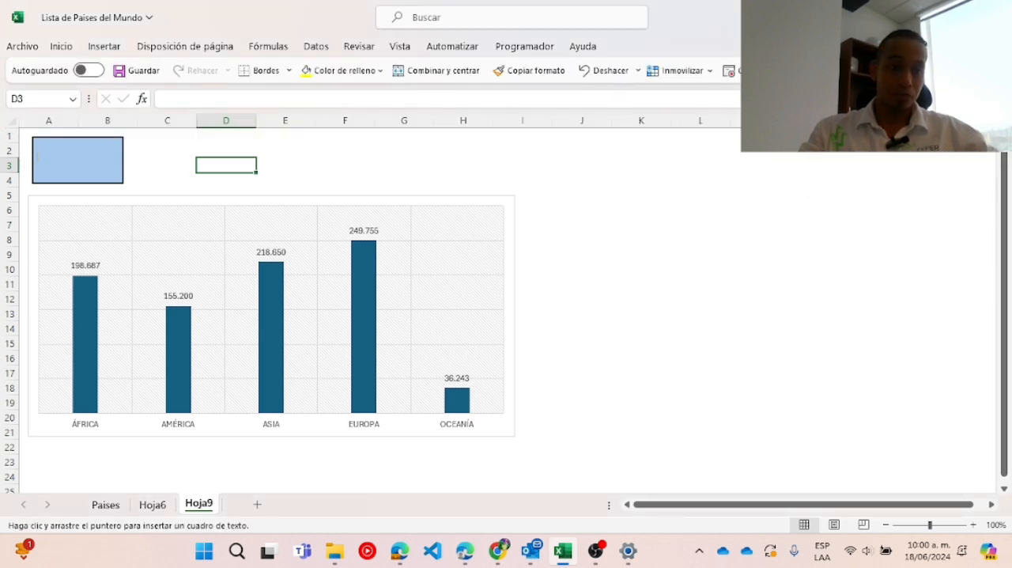
pyautogui.moveTo(36, 157); pyautogui.dragTo(121, 179)
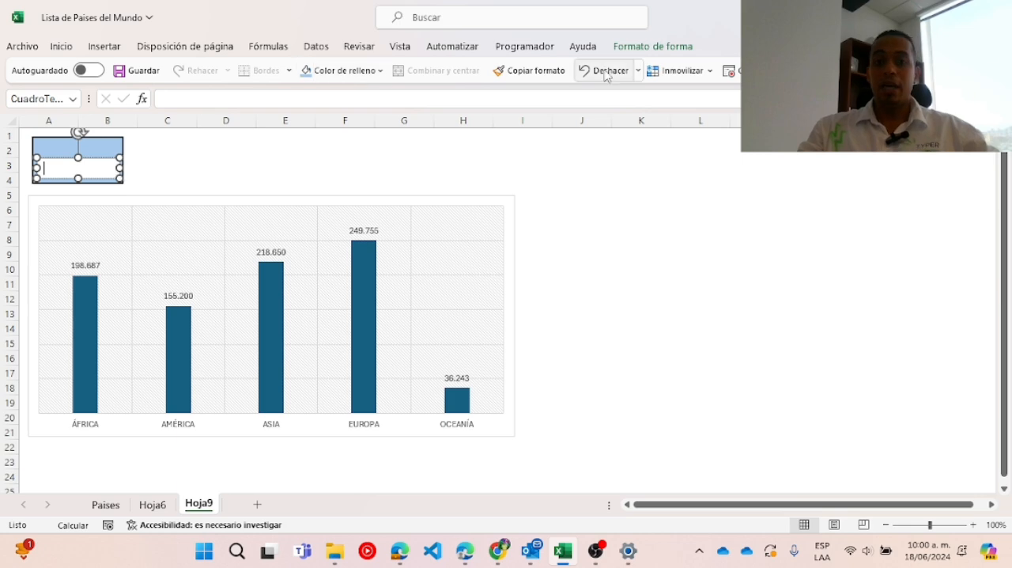
# Fill the inner text box with a medium blue, darker than the outer box.
pyautogui.click(633, 46)
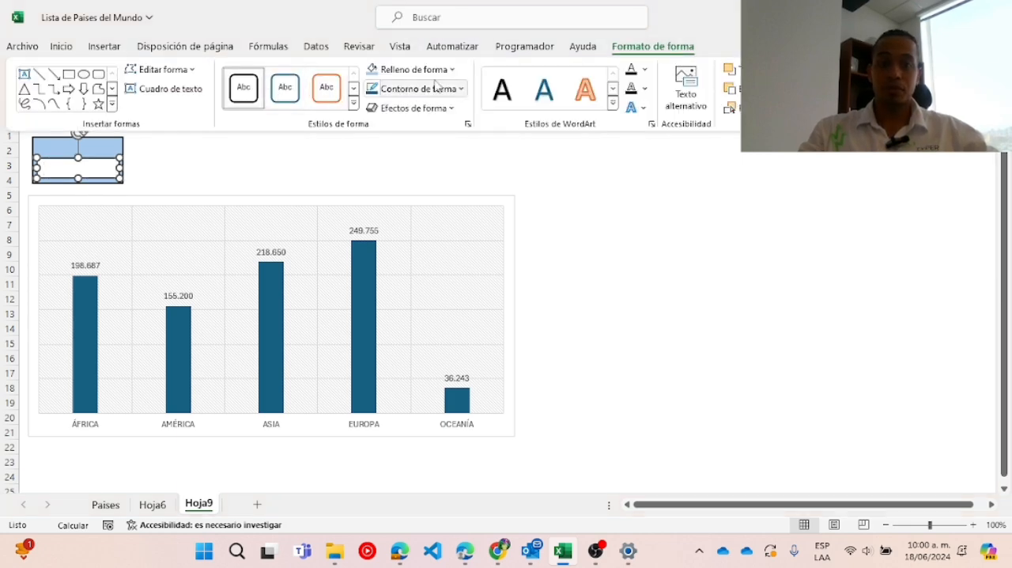
pyautogui.click(411, 70)
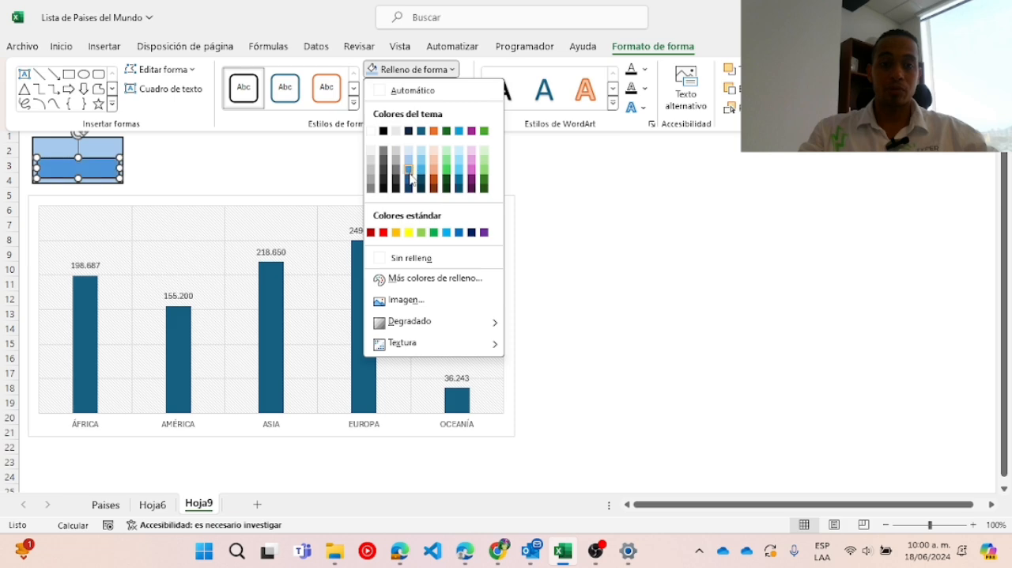
pyautogui.click(411, 179)
pyautogui.click(257, 168)
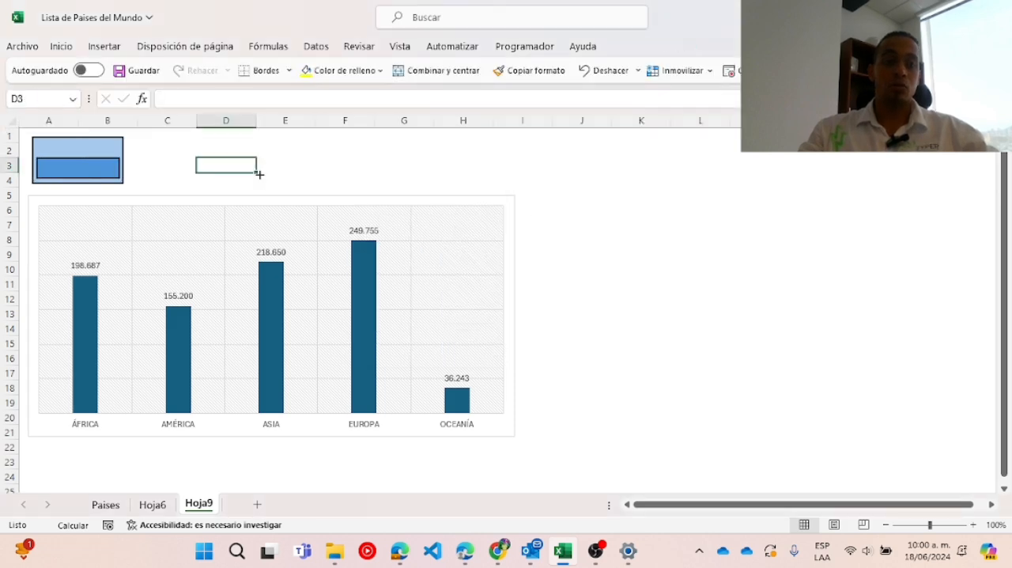
# Link the outer light blue text box to the ÁFRICA heading with the formula =Hoja6!$F$2.
pyautogui.click(110, 143)
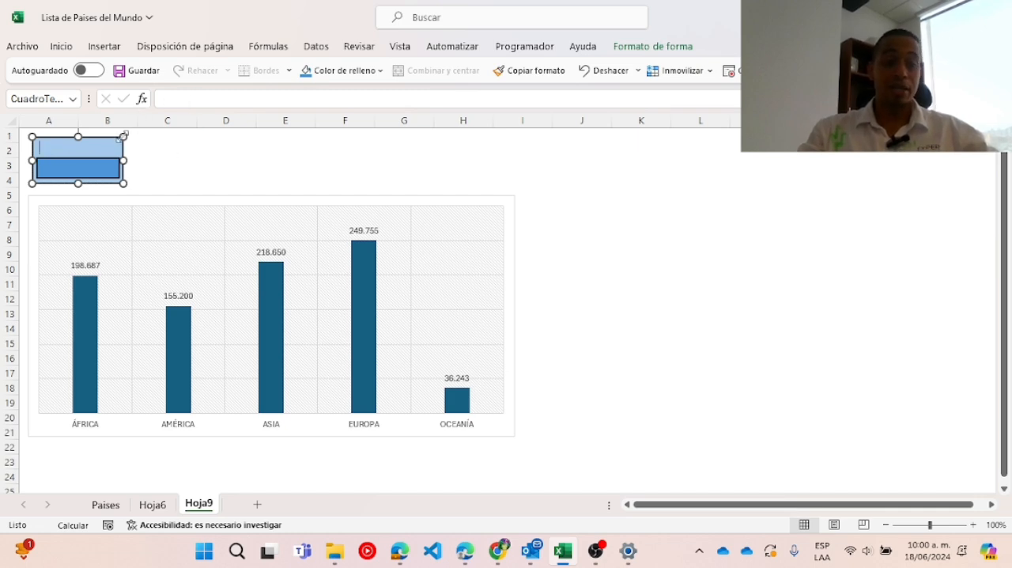
pyautogui.click(189, 99)
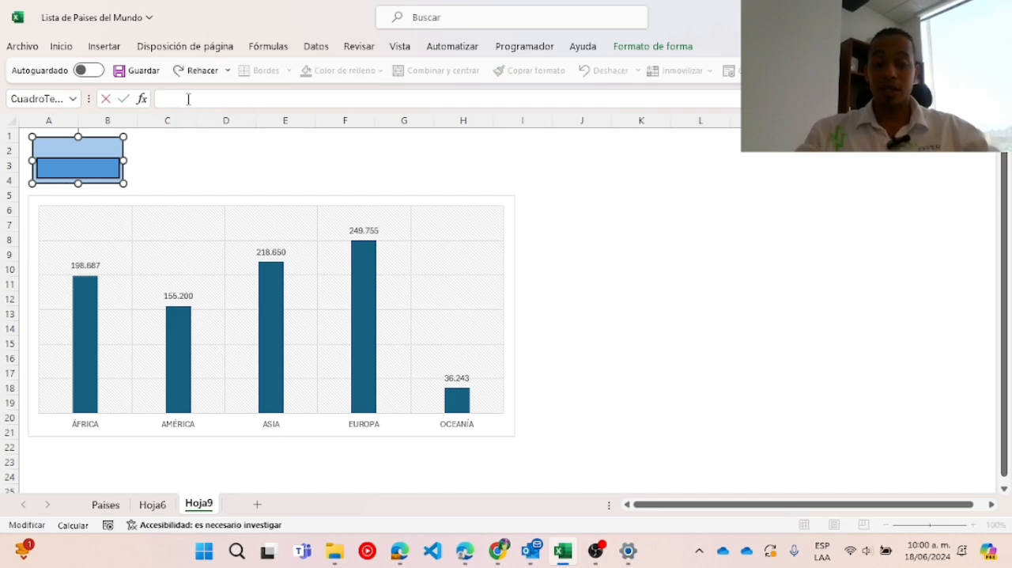
pyautogui.write('=')
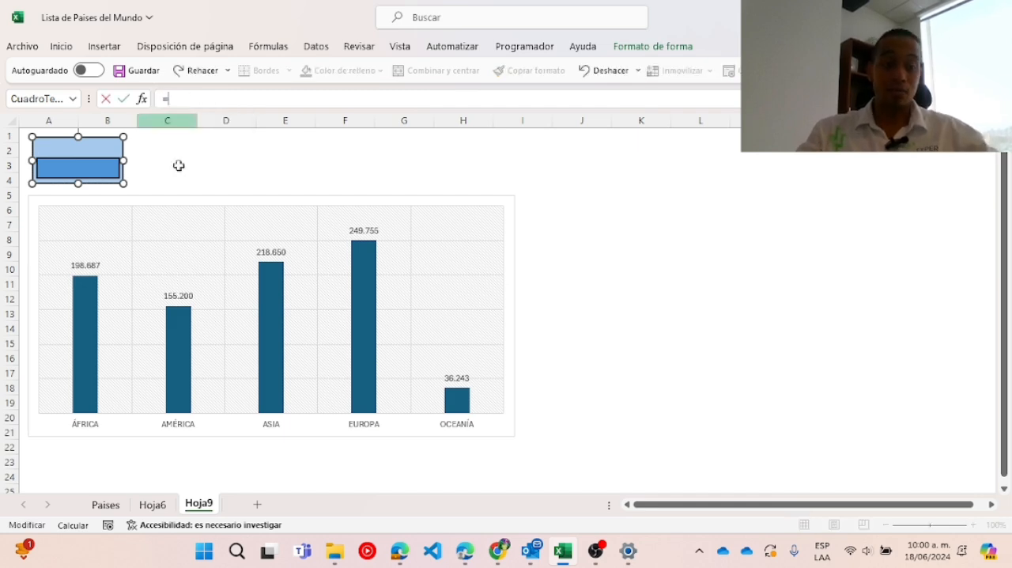
pyautogui.click(165, 509)
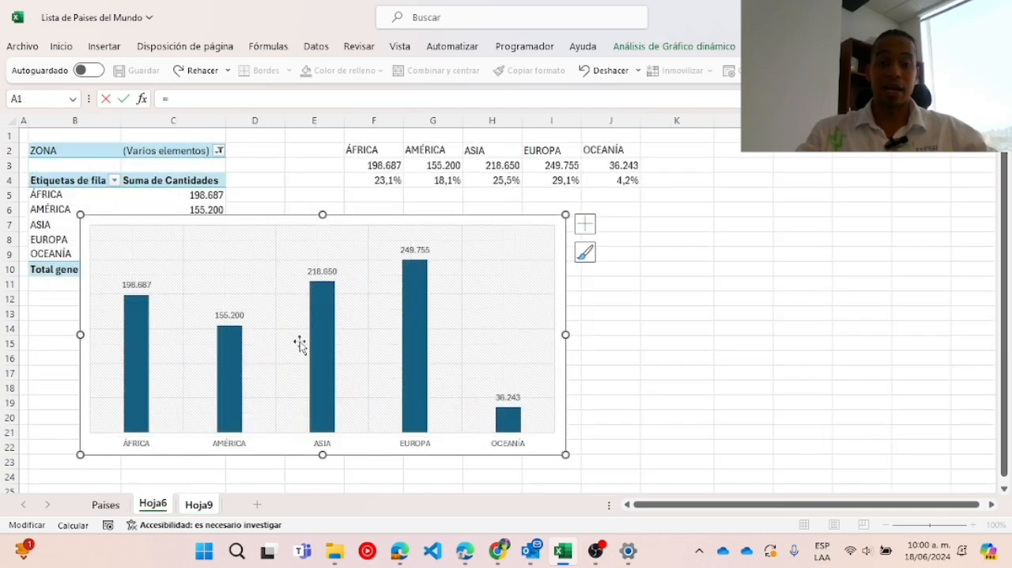
pyautogui.click(387, 149)
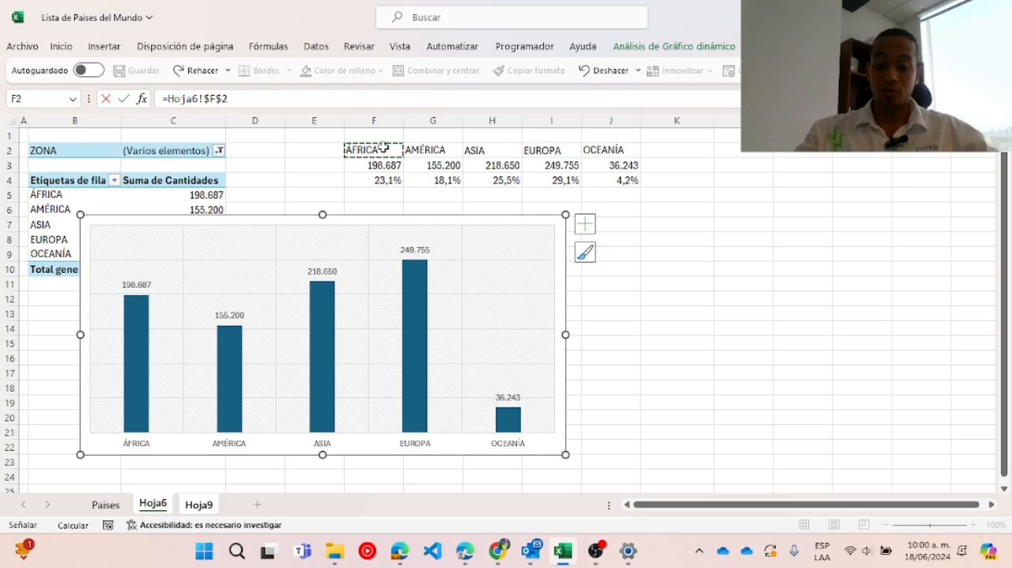
pyautogui.press('Return')
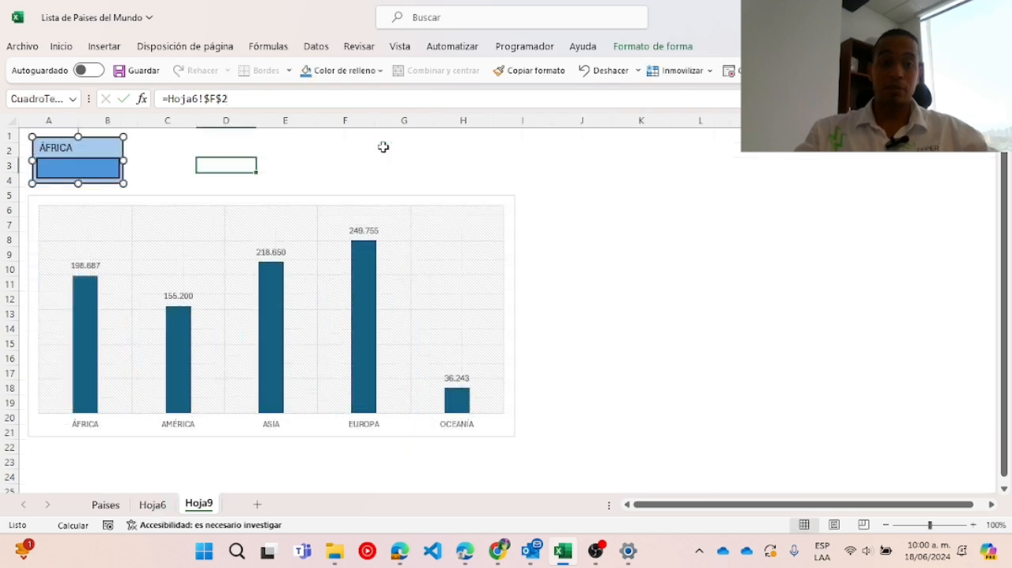
# Align the outer box's ÁFRICA text to the top and center it horizontally.
pyautogui.click(62, 48)
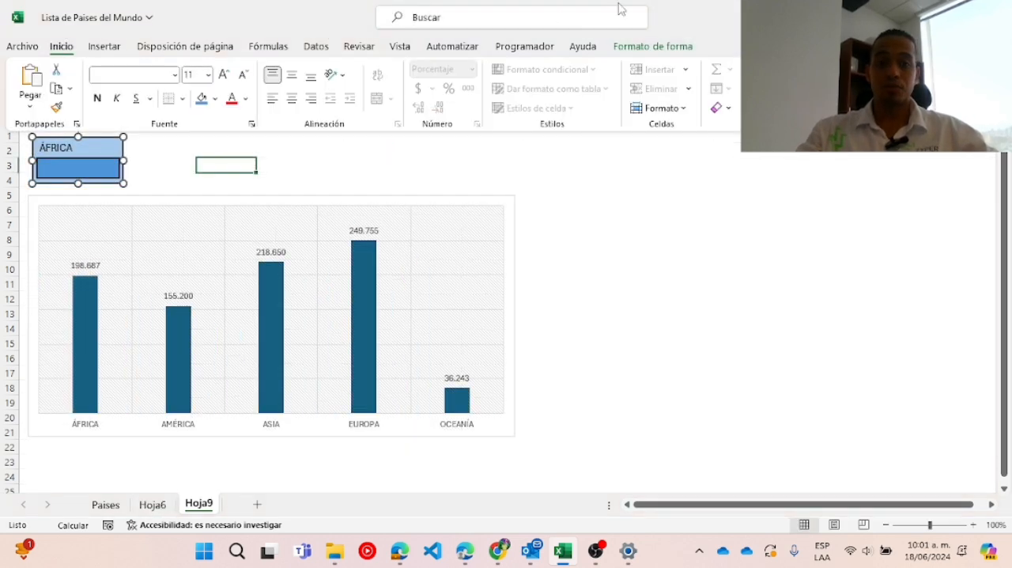
pyautogui.click(293, 76)
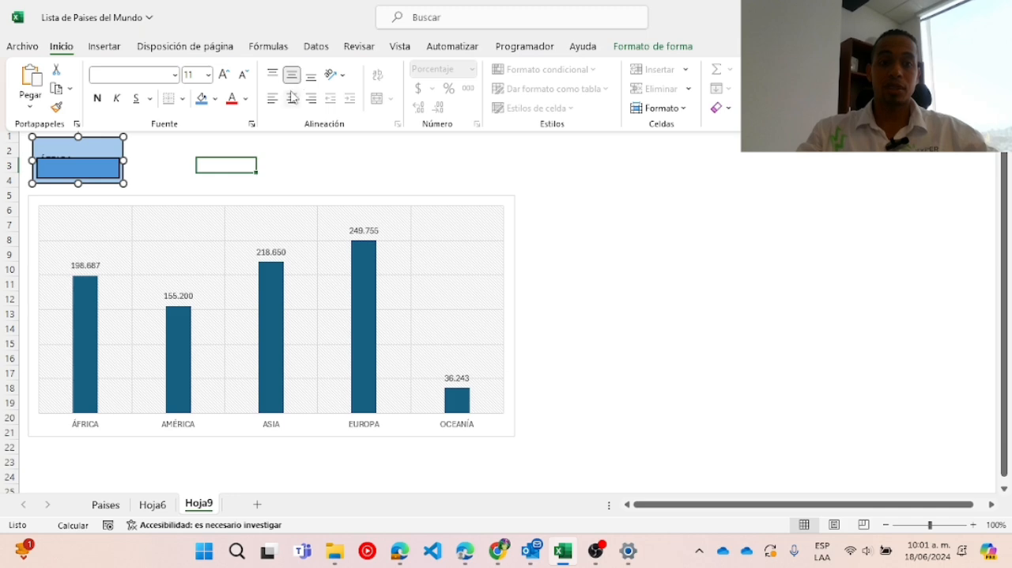
pyautogui.click(272, 74)
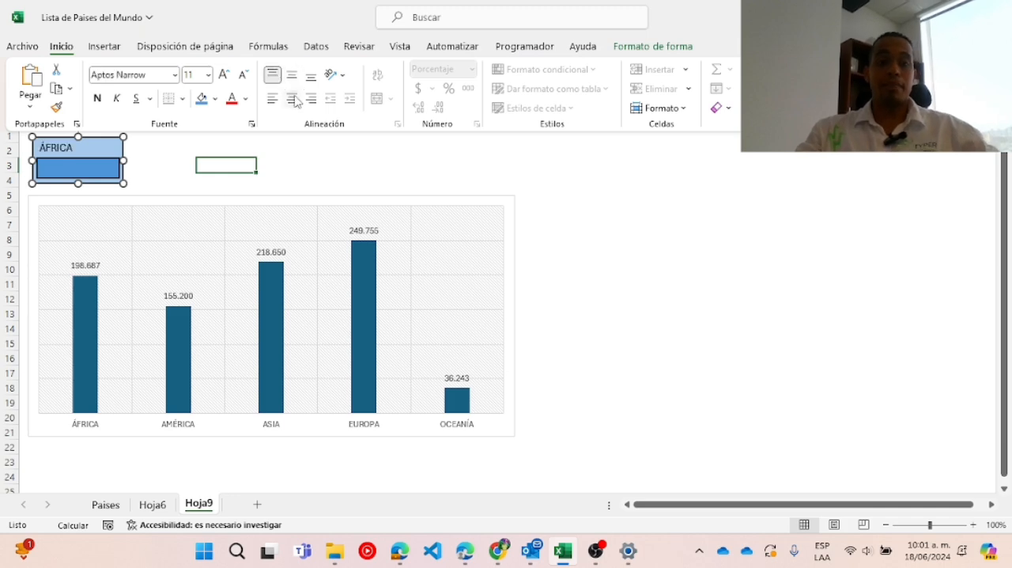
pyautogui.click(292, 99)
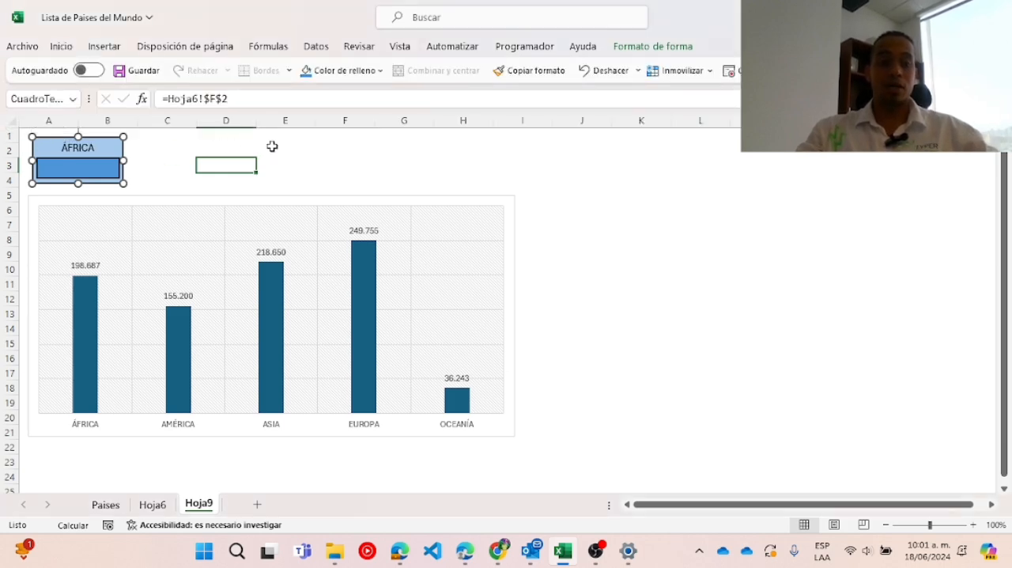
# Link the inner blue text box to Africa's percentage with the formula =Hoja6!$F$4.
pyautogui.click(100, 162)
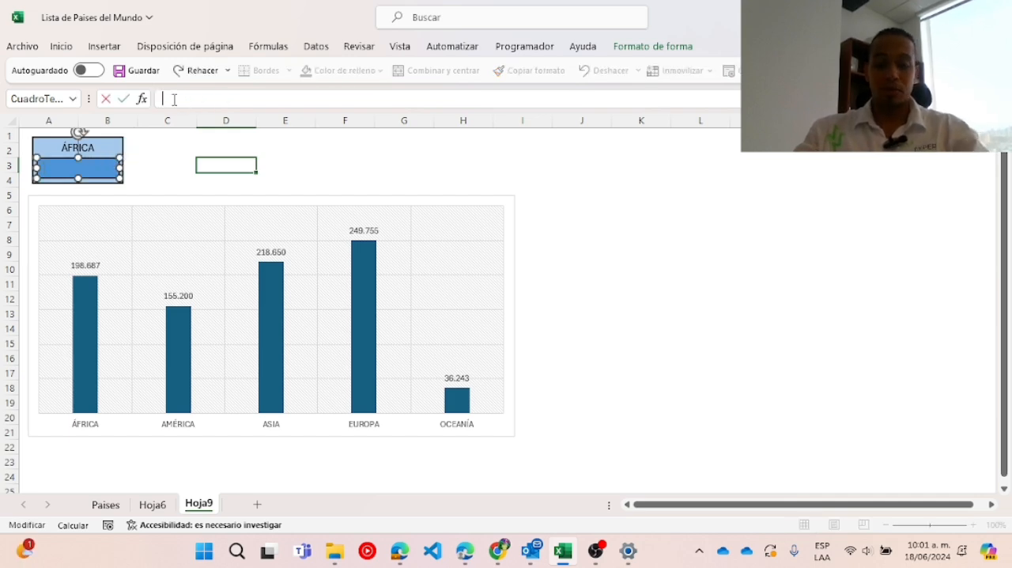
pyautogui.write('=')
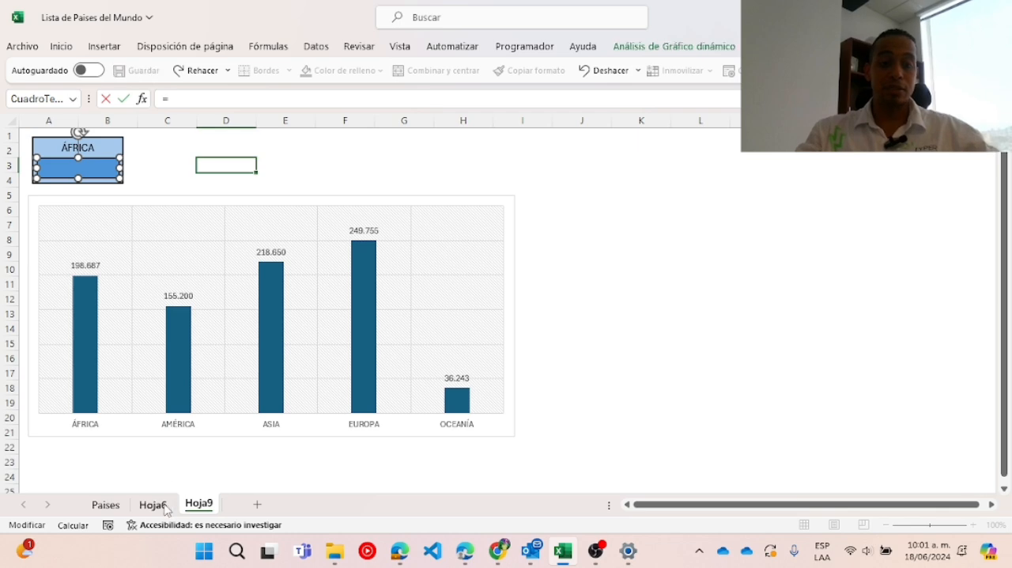
pyautogui.click(167, 510)
pyautogui.click(384, 181)
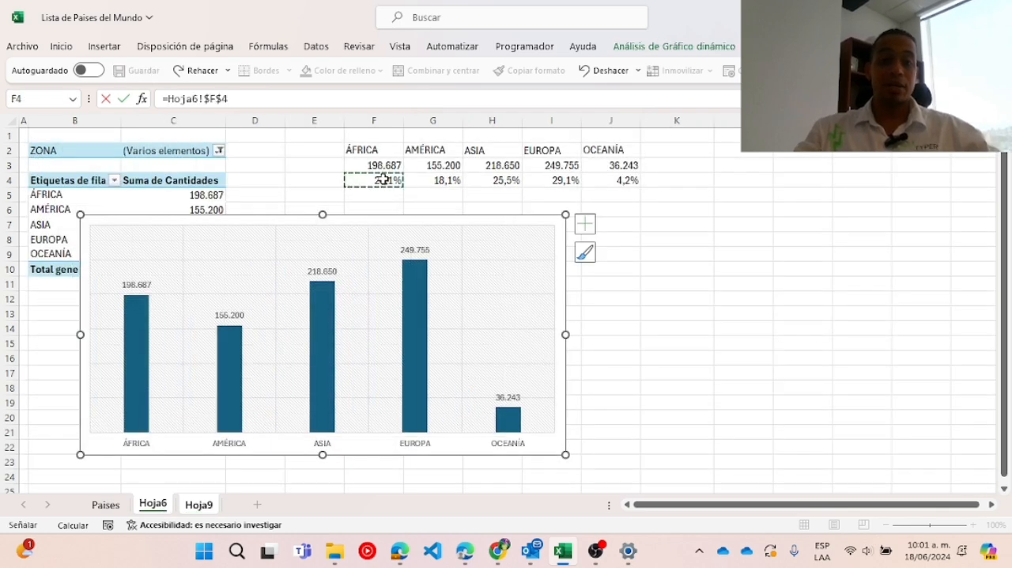
pyautogui.press('Return')
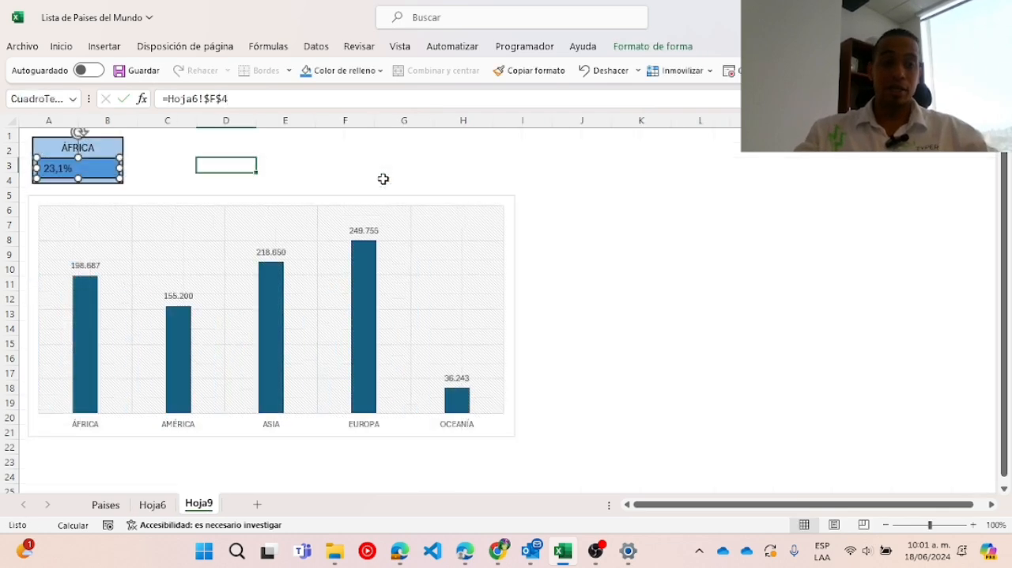
# Center the percentage text horizontally in the inner box.
pyautogui.click(76, 46)
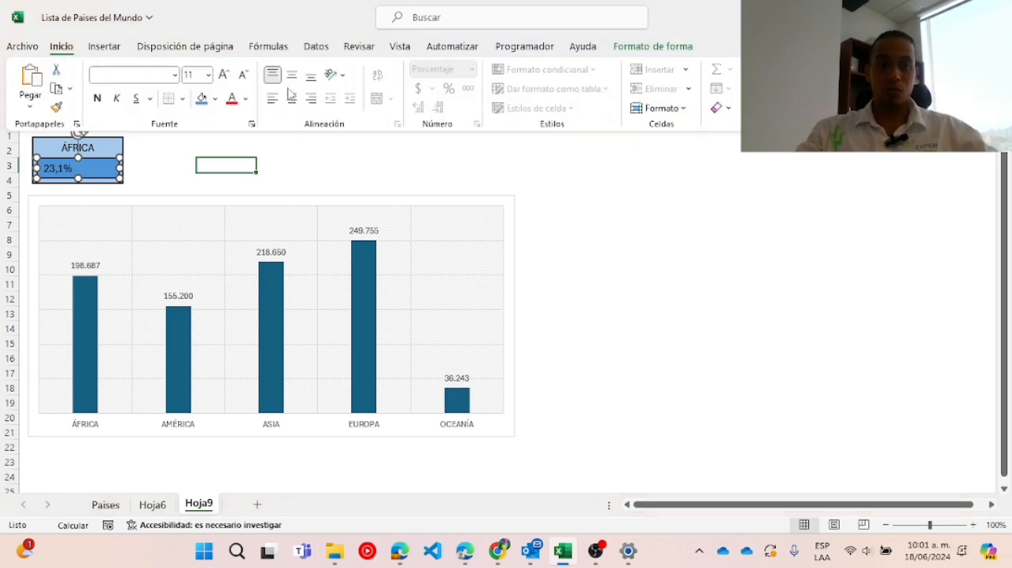
pyautogui.click(291, 98)
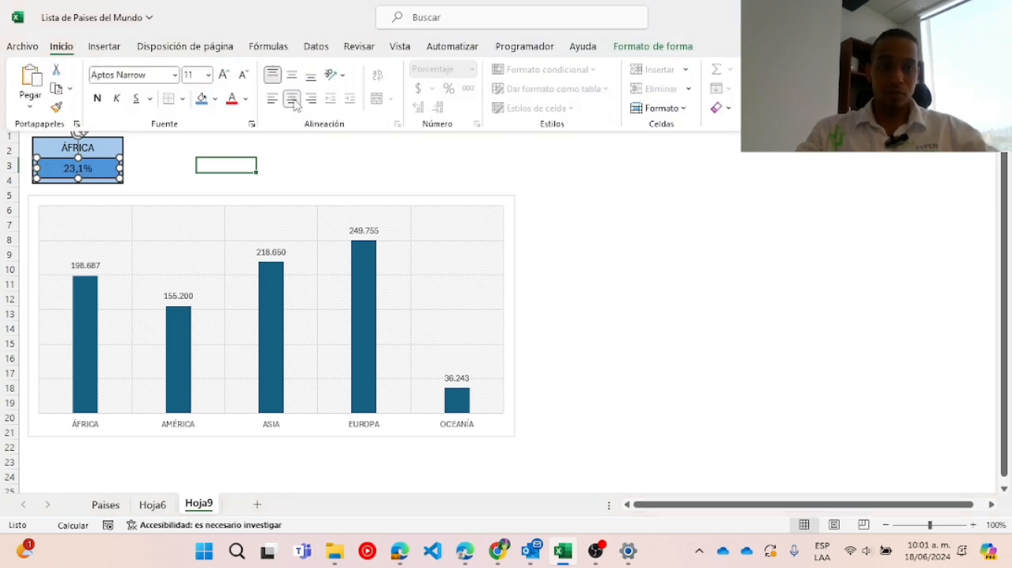
pyautogui.click(208, 160)
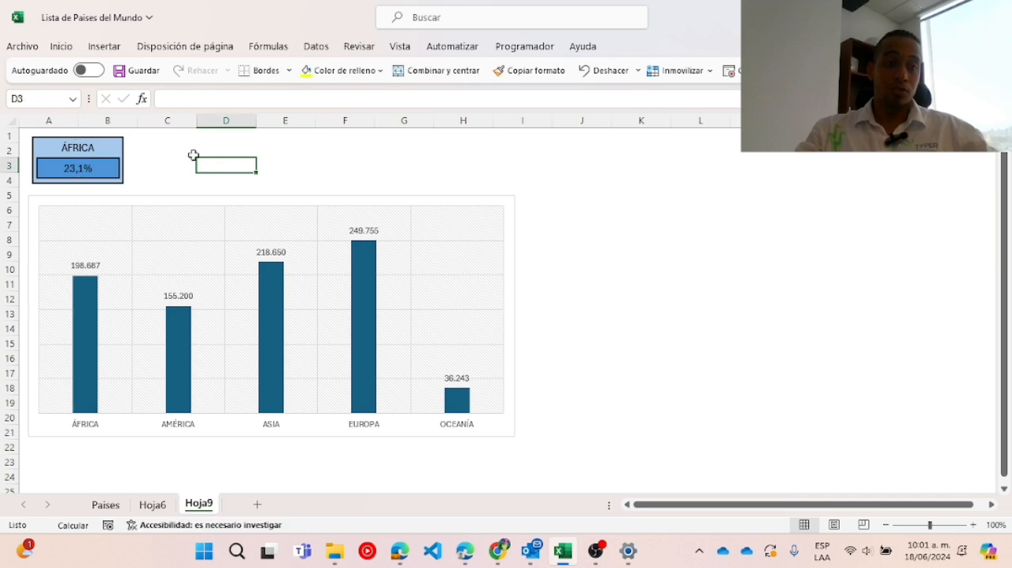
# Duplicate the two-box ÁFRICA card four times and line the copies up side by side above the chart, across columns A to H.
pyautogui.click(96, 143)
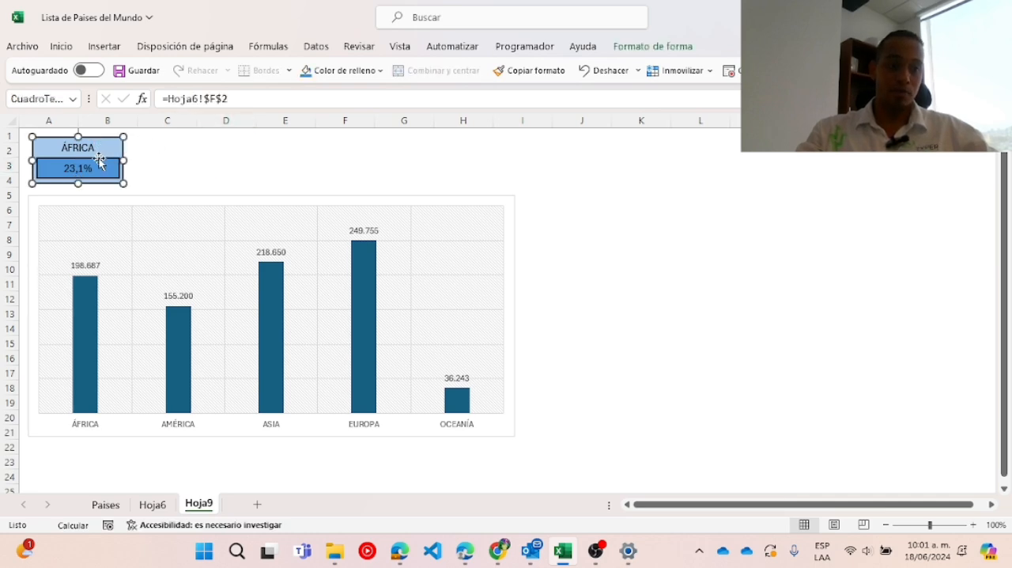
pyautogui.keyDown('ctrl'); pyautogui.click(99, 161); pyautogui.keyUp('ctrl')
pyautogui.hotkey('ctrl', 'd')
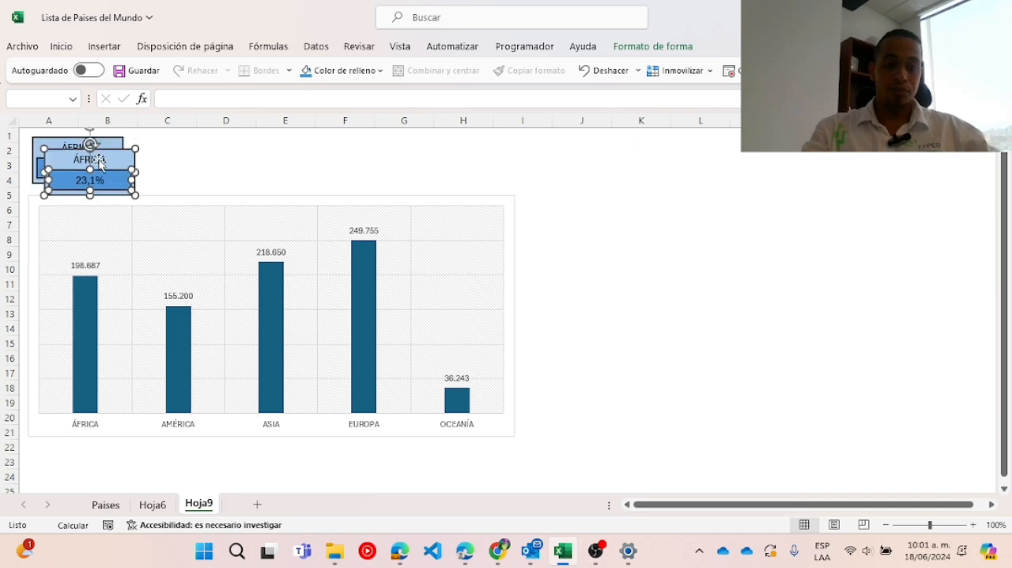
pyautogui.moveTo(110, 153); pyautogui.dragTo(374, 138)
pyautogui.hotkey('ctrl', 'c')
pyautogui.click(457, 149)
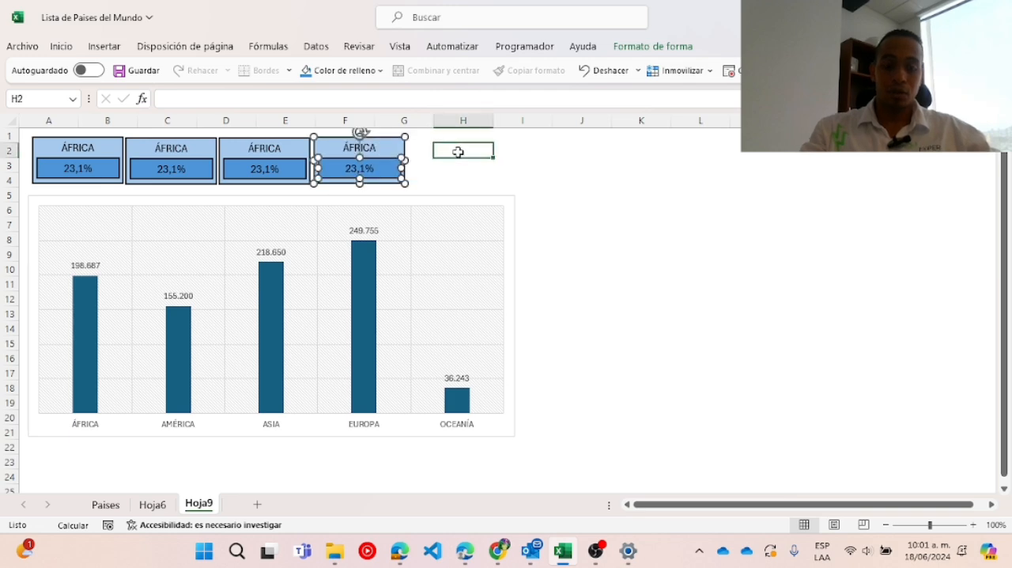
pyautogui.hotkey('ctrl', 'v')
pyautogui.moveTo(452, 146); pyautogui.dragTo(428, 142)
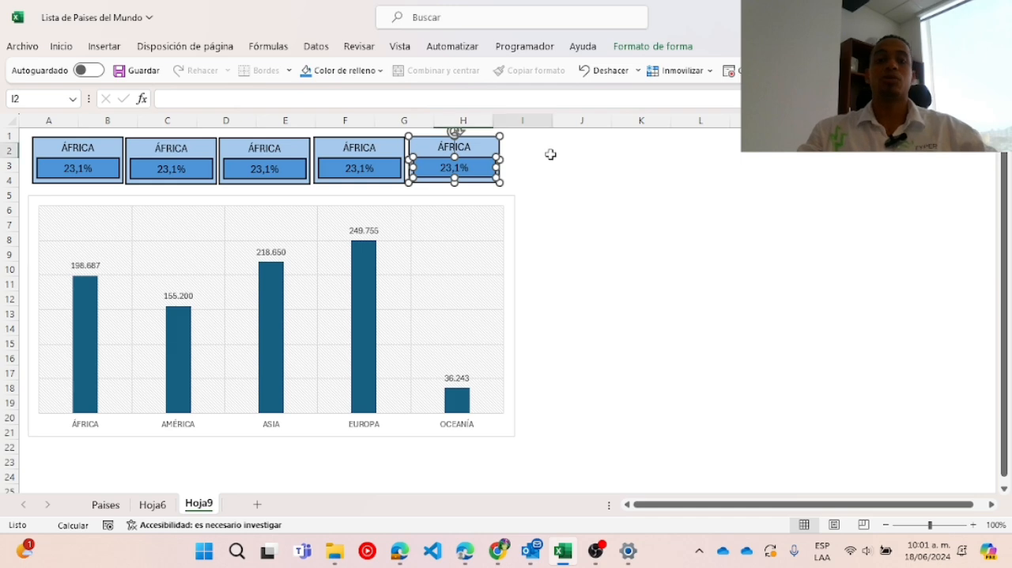
pyautogui.click(549, 153)
# Narrow the chart on both sides so its edges match the row of cards.
pyautogui.click(500, 194)
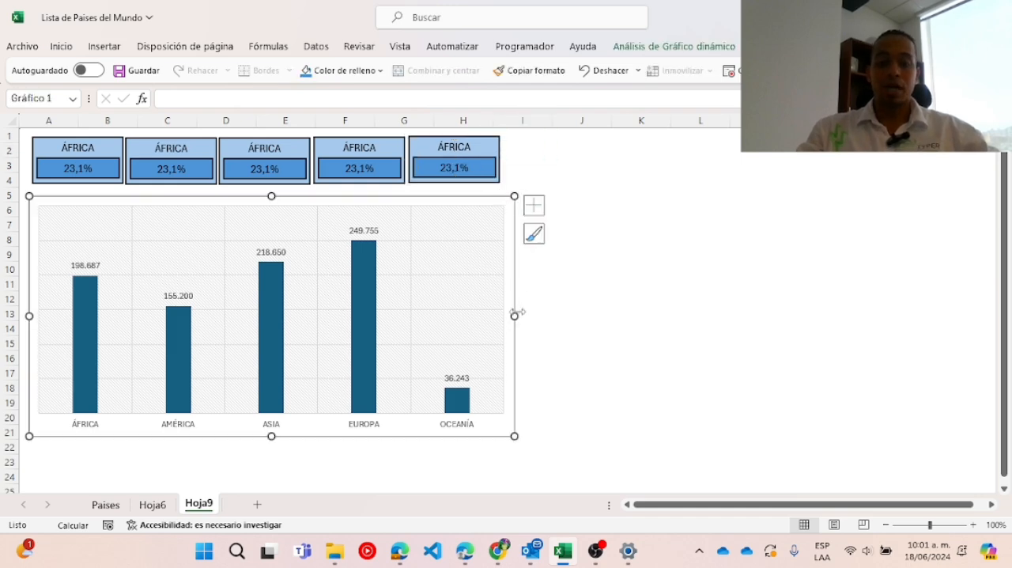
pyautogui.moveTo(514, 316); pyautogui.dragTo(496, 315)
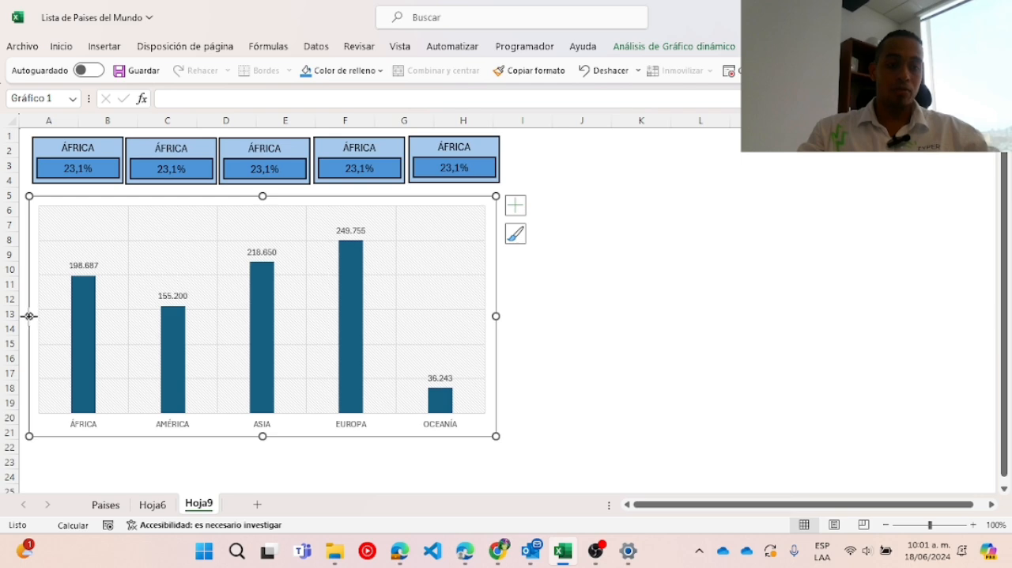
pyautogui.moveTo(29, 315); pyautogui.dragTo(34, 315)
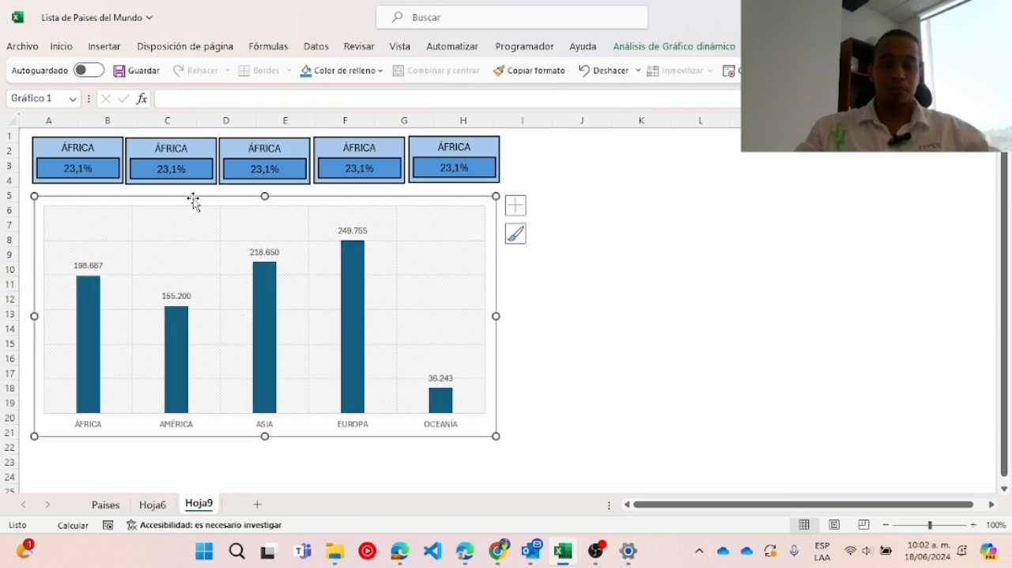
# Nudge the chart up slightly to sit closer beneath the row of cards.
pyautogui.press('Up')
pyautogui.press('Up')
pyautogui.press('Up')
pyautogui.press('Up')
pyautogui.press('Up')
pyautogui.press('Up')
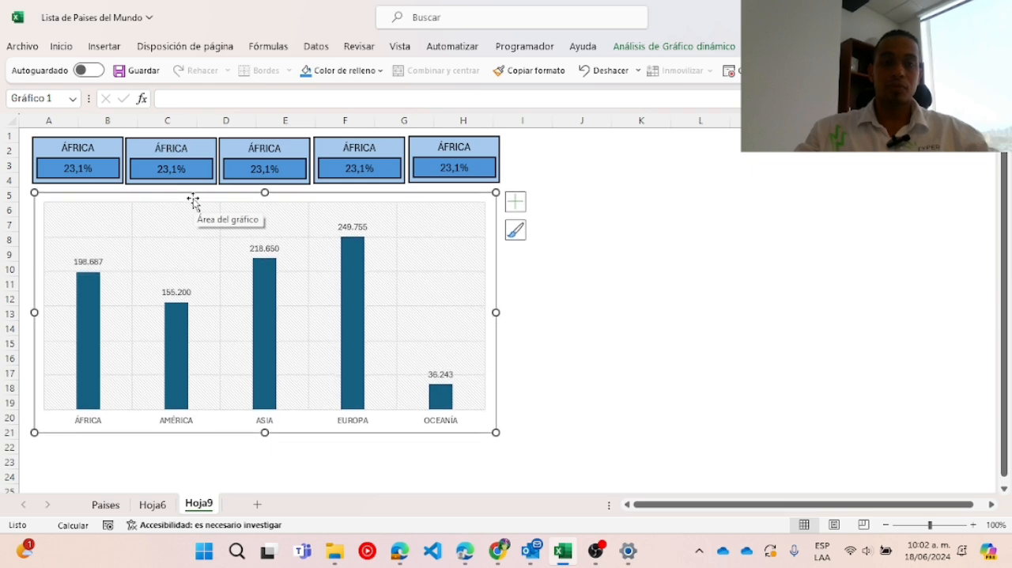
pyautogui.press('Up')
pyautogui.click(586, 238)
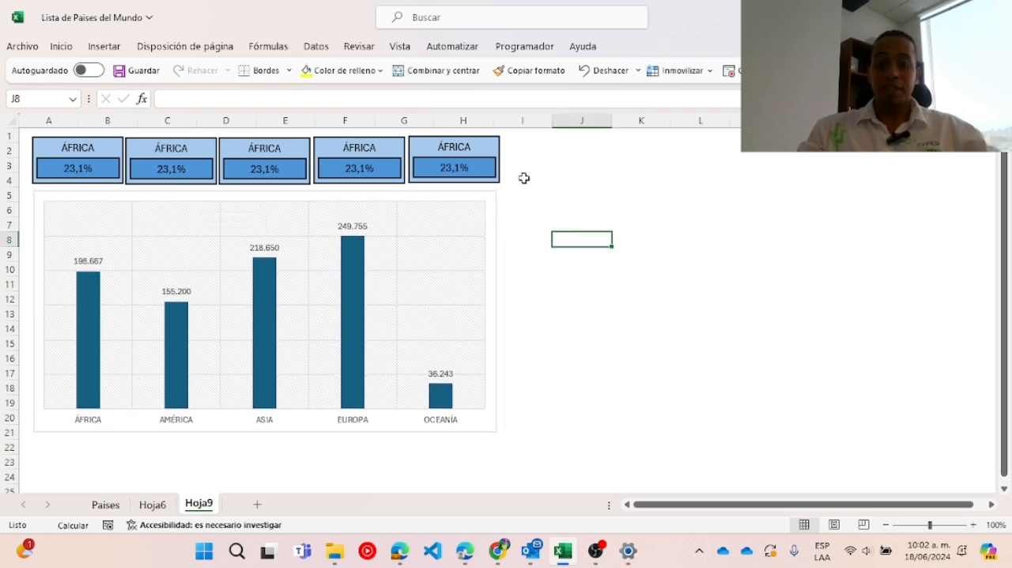
# Insert slicers for ZONA, PAÍS and CAPITAL from the pivot chart.
pyautogui.click(473, 196)
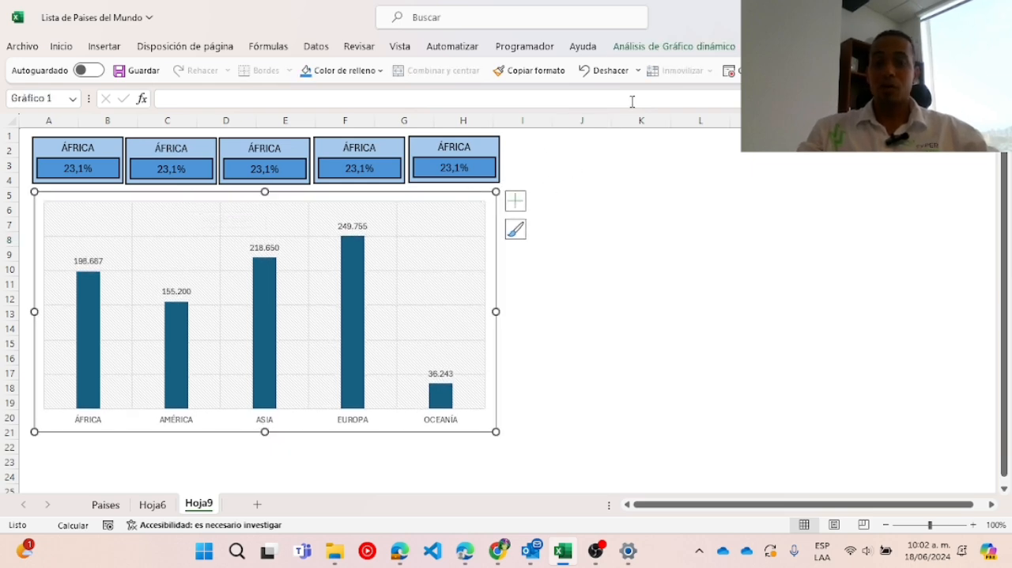
pyautogui.click(666, 49)
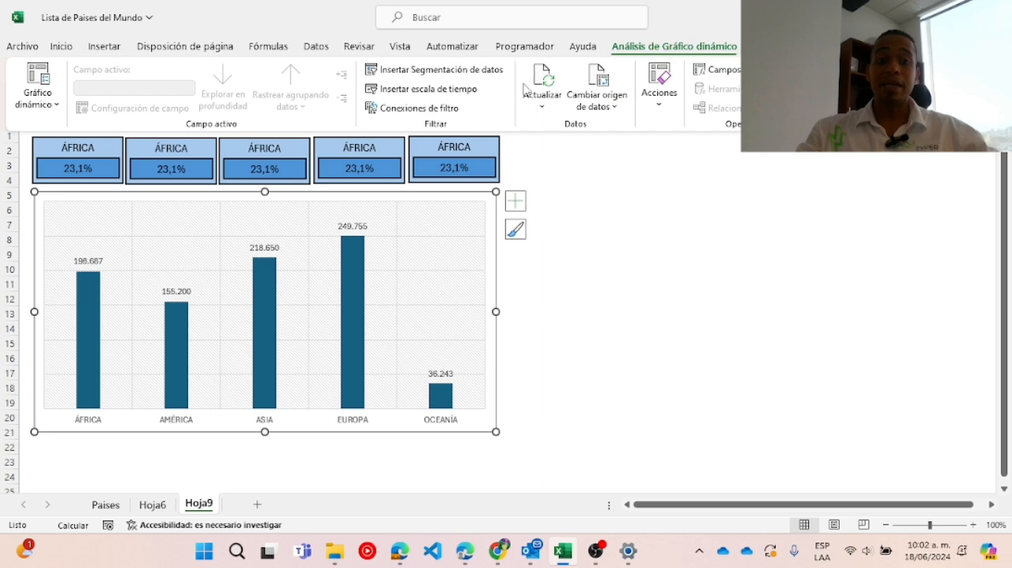
pyautogui.click(451, 71)
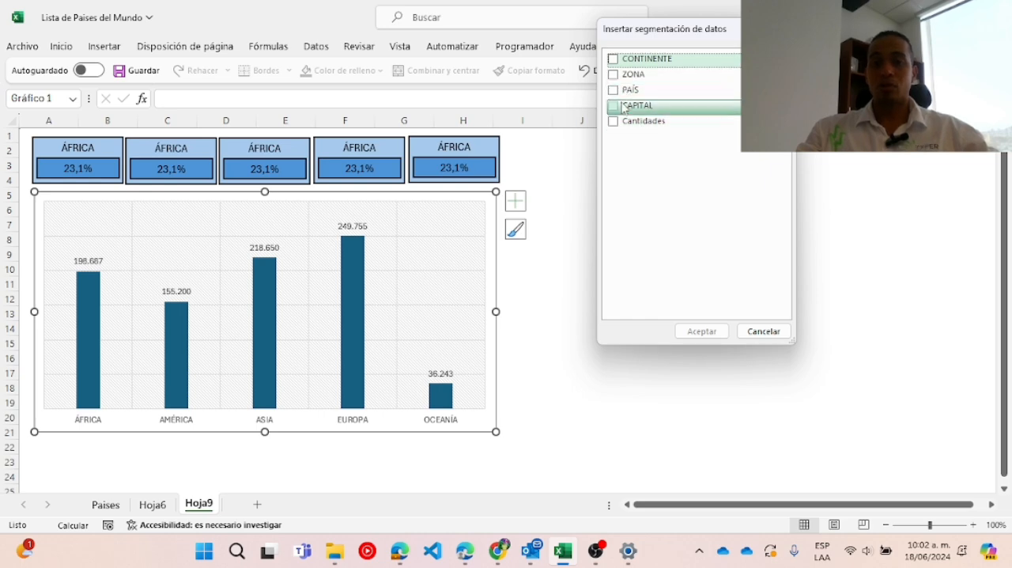
pyautogui.click(614, 75)
pyautogui.click(614, 91)
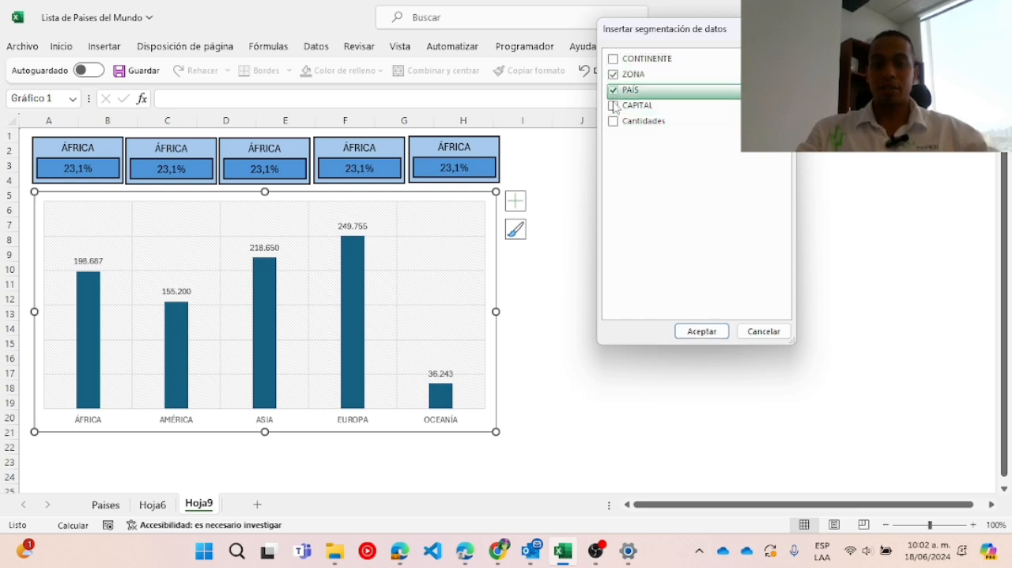
pyautogui.click(615, 107)
pyautogui.click(710, 331)
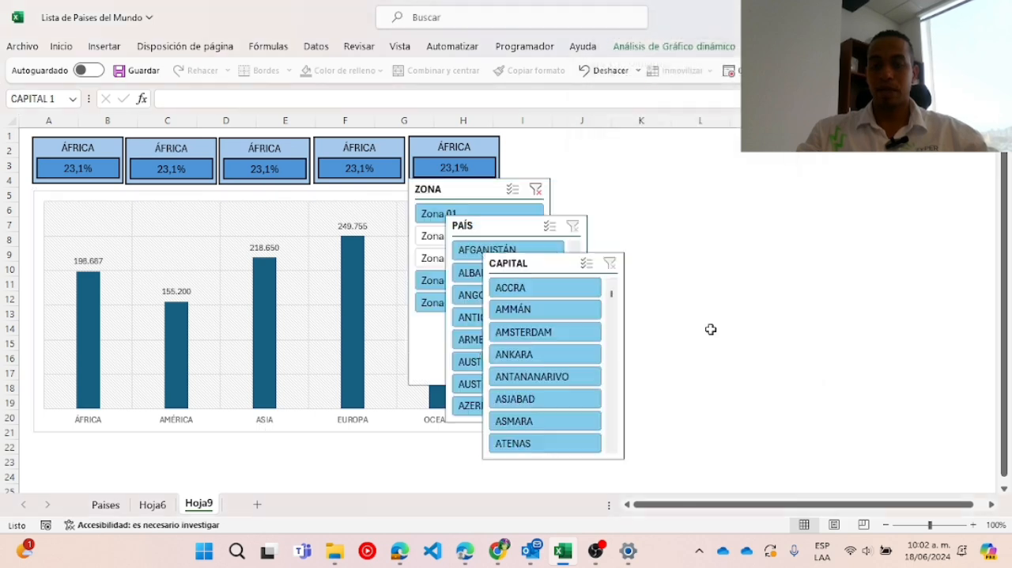
# Spread the stacked slicers apart, place ZONA beside the row of cards, and shorten it to fit its five zone items.
pyautogui.moveTo(546, 263); pyautogui.dragTo(757, 222)
pyautogui.moveTo(507, 228); pyautogui.dragTo(738, 204)
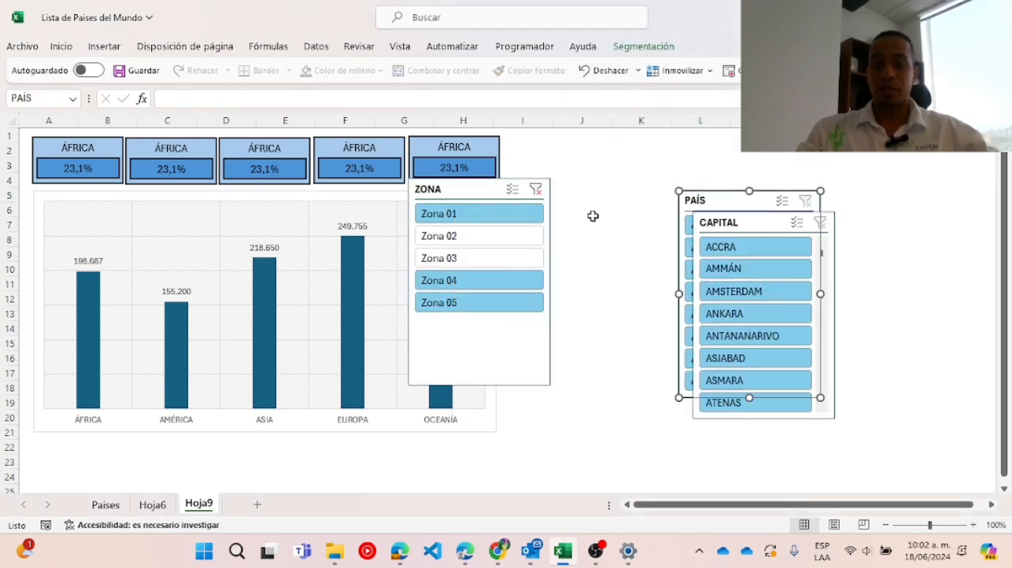
pyautogui.moveTo(476, 189); pyautogui.dragTo(567, 143)
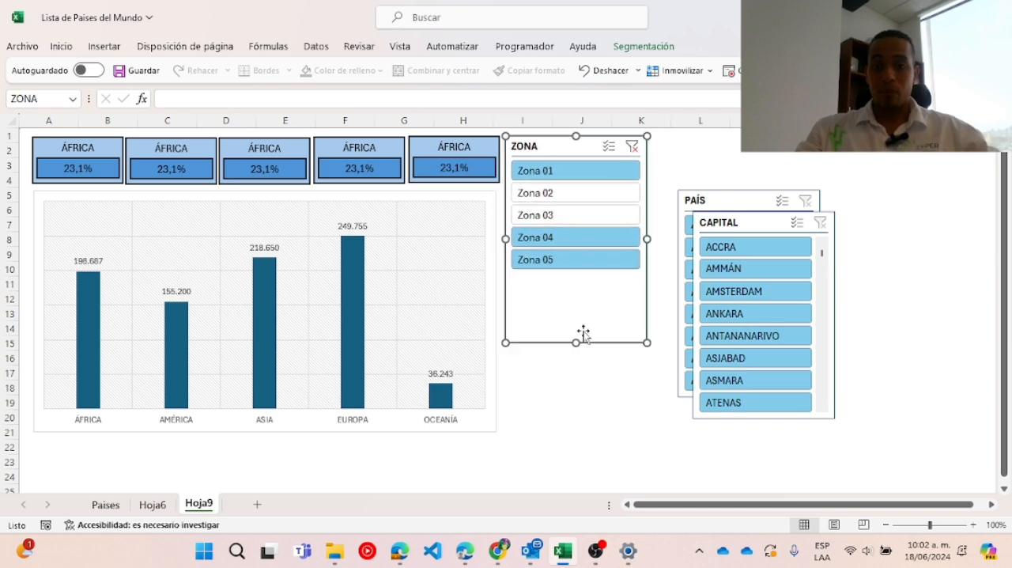
pyautogui.moveTo(577, 340); pyautogui.dragTo(582, 277)
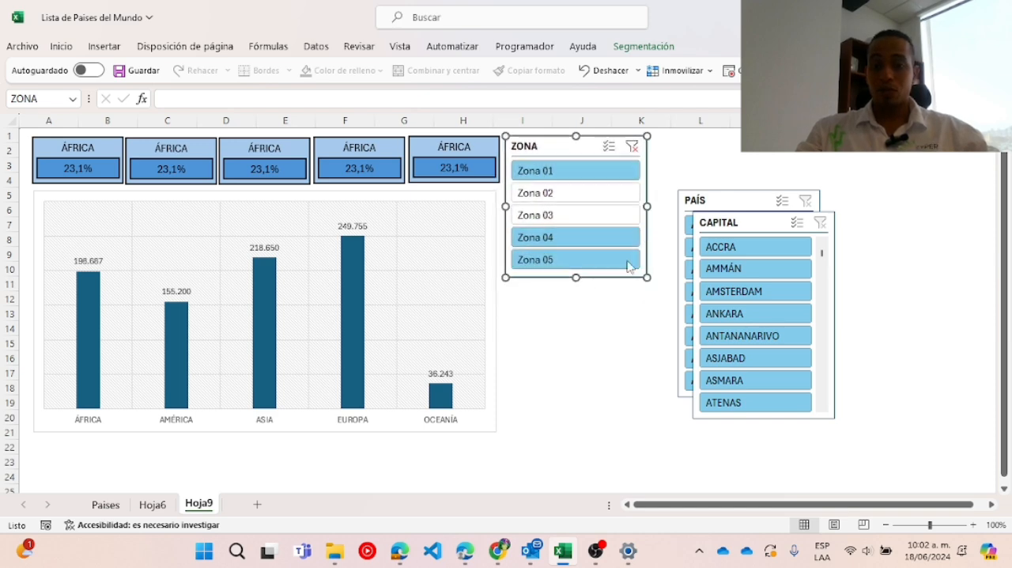
# Place the CAPITAL slicer directly beneath ZONA and shorten it to end level with the chart's lower edge.
pyautogui.moveTo(746, 222); pyautogui.dragTo(555, 291)
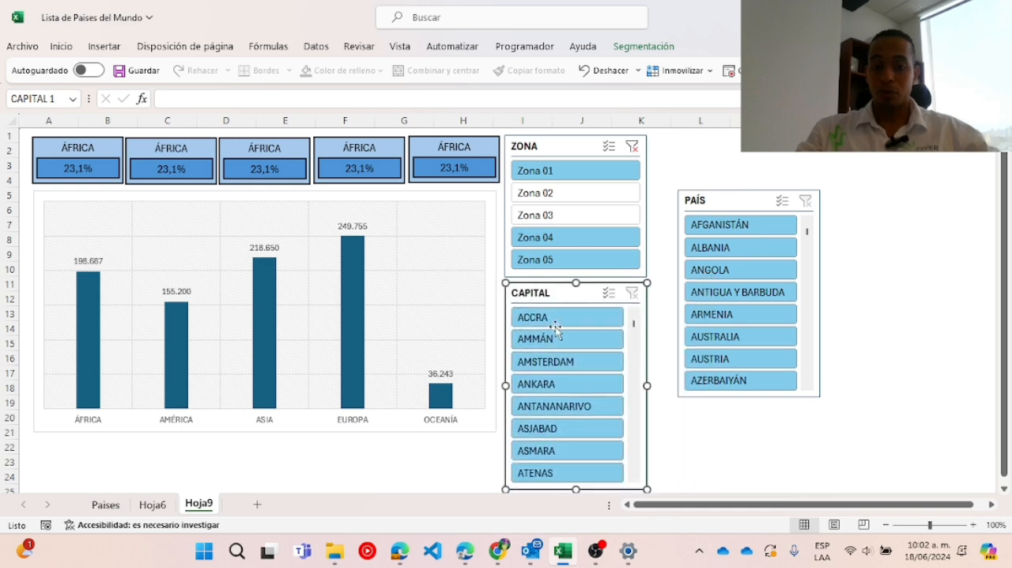
pyautogui.moveTo(574, 489); pyautogui.dragTo(576, 416)
pyautogui.scroll(1, 700, 403)
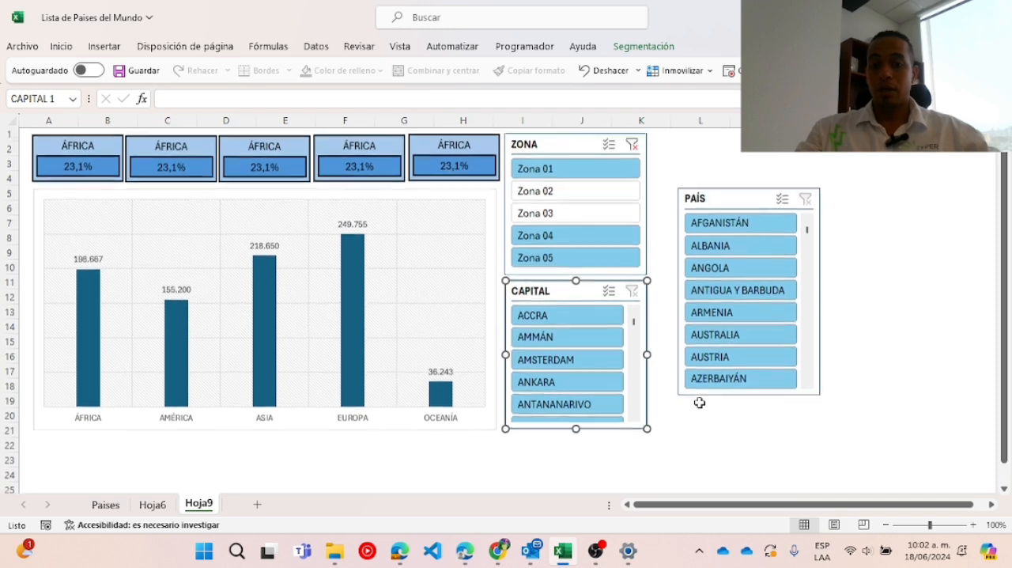
# Place the PAÍS slicer beside ZONA, stretch it down to the chart's lower edge, and narrow it slightly.
pyautogui.moveTo(750, 200); pyautogui.dragTo(722, 146)
pyautogui.moveTo(721, 343); pyautogui.dragTo(714, 428)
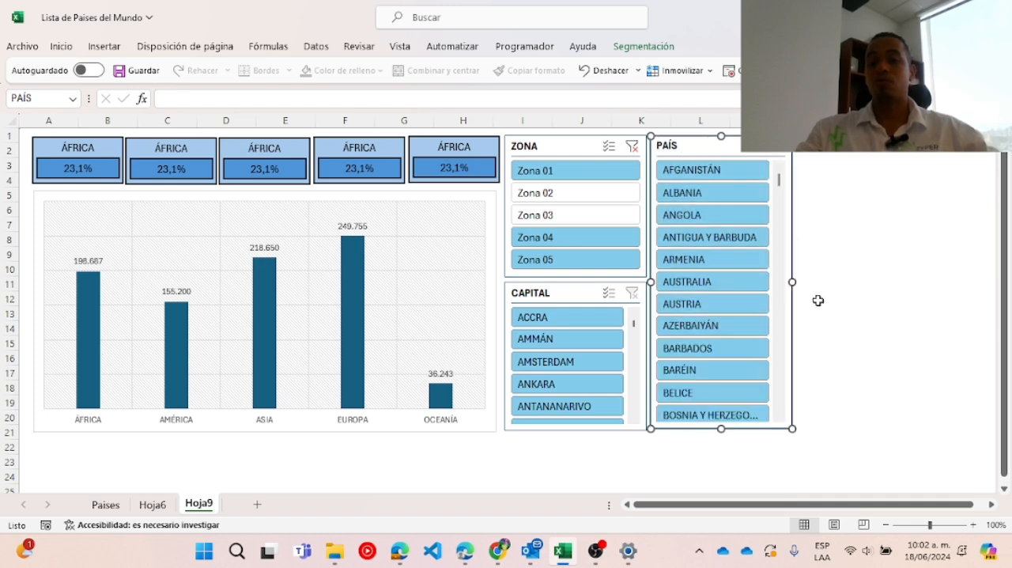
pyautogui.moveTo(792, 282); pyautogui.dragTo(780, 282)
pyautogui.click(821, 269)
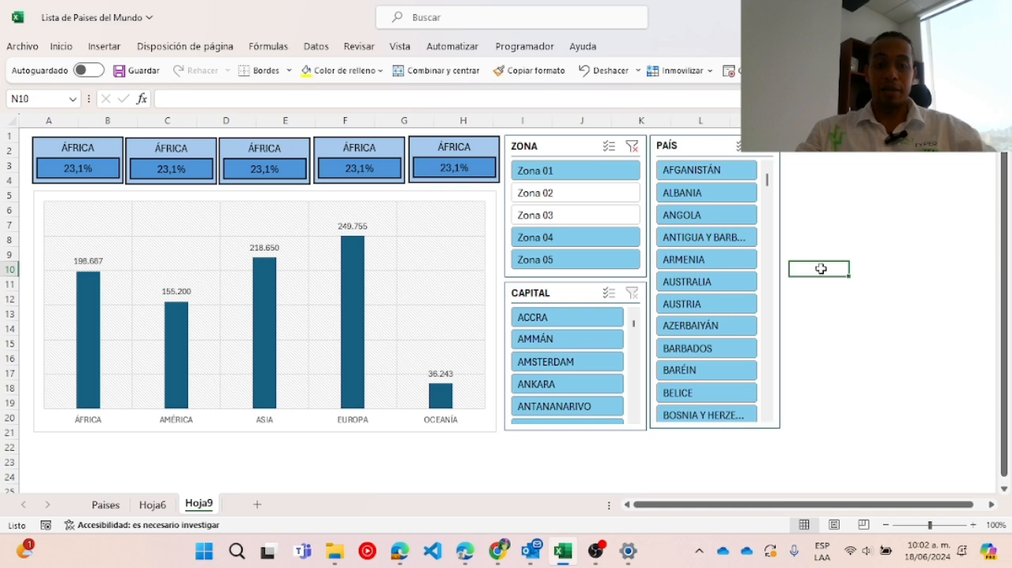
# Clear the ZONA slicer's filter, test it by filtering to Zona 01, and clear the filter again.
pyautogui.click(632, 147)
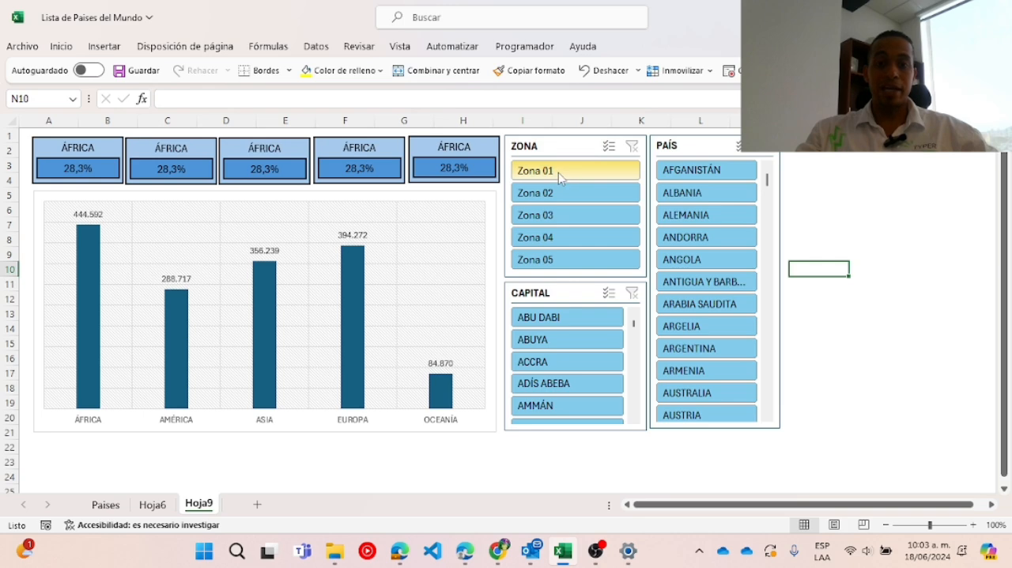
pyautogui.click(530, 172)
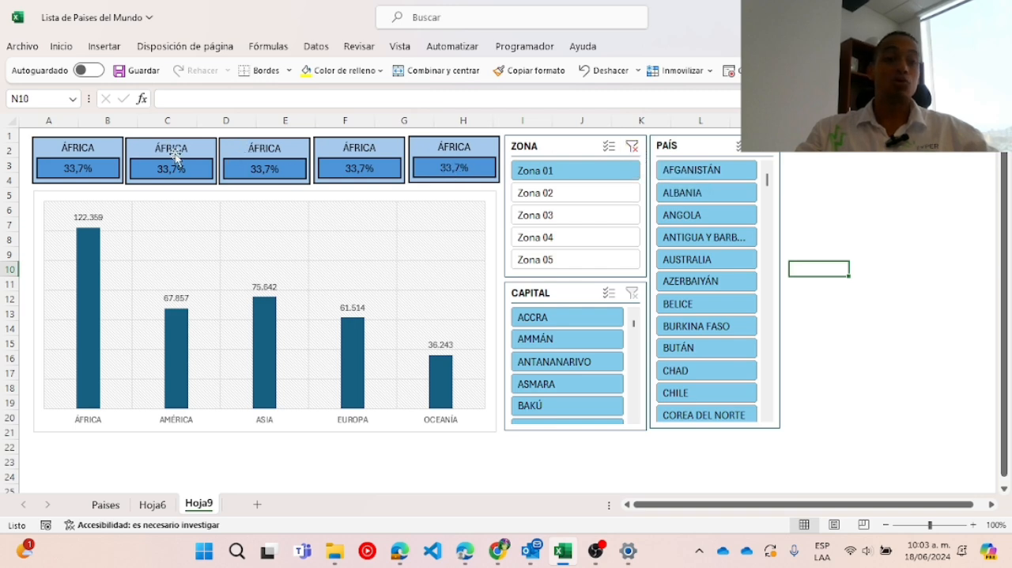
pyautogui.click(634, 149)
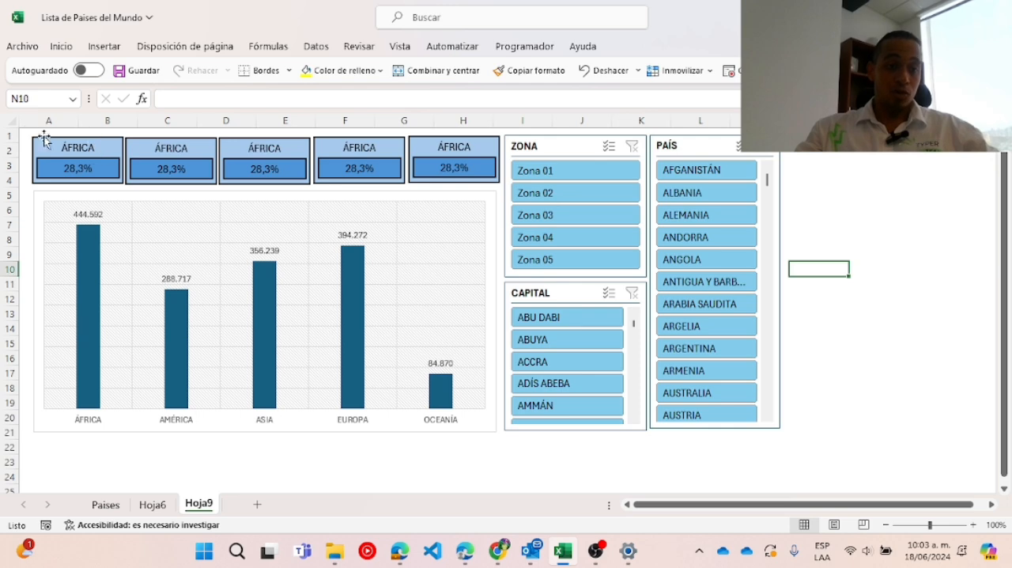
# Check which cells the first three card titles are linked to and review the source range F2:J4 on Hoja6.
pyautogui.click(92, 152)
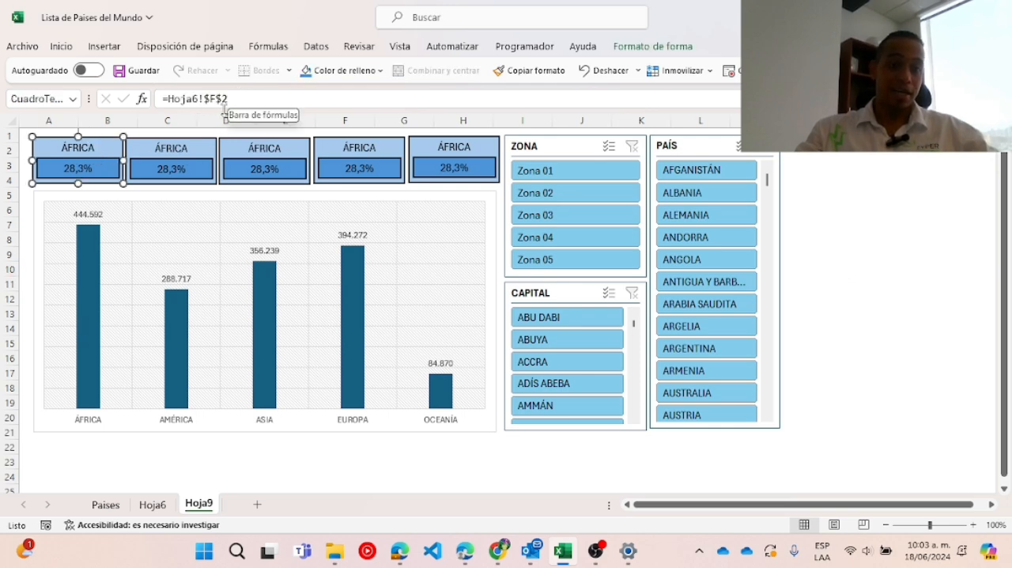
pyautogui.click(198, 149)
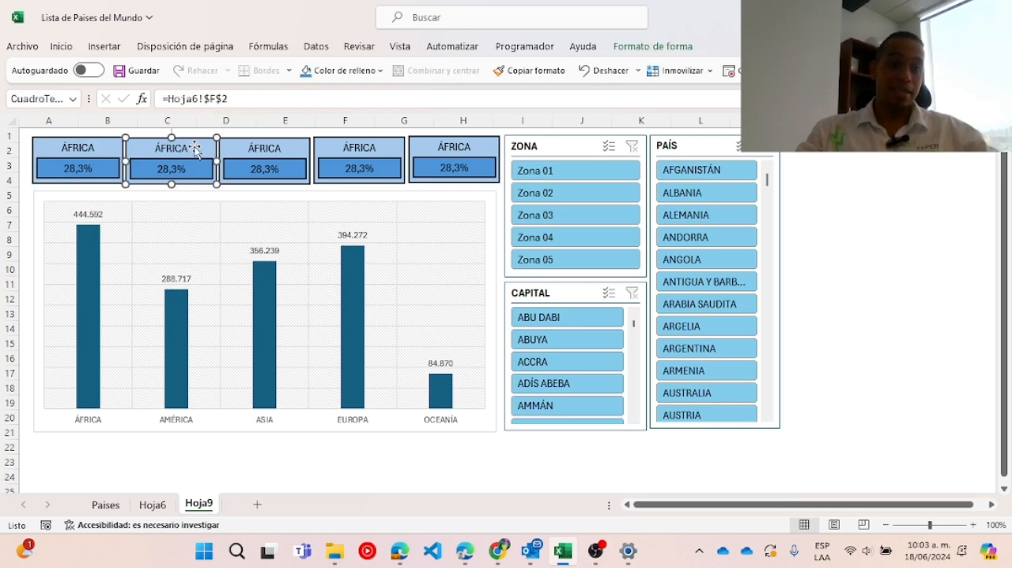
pyautogui.click(281, 152)
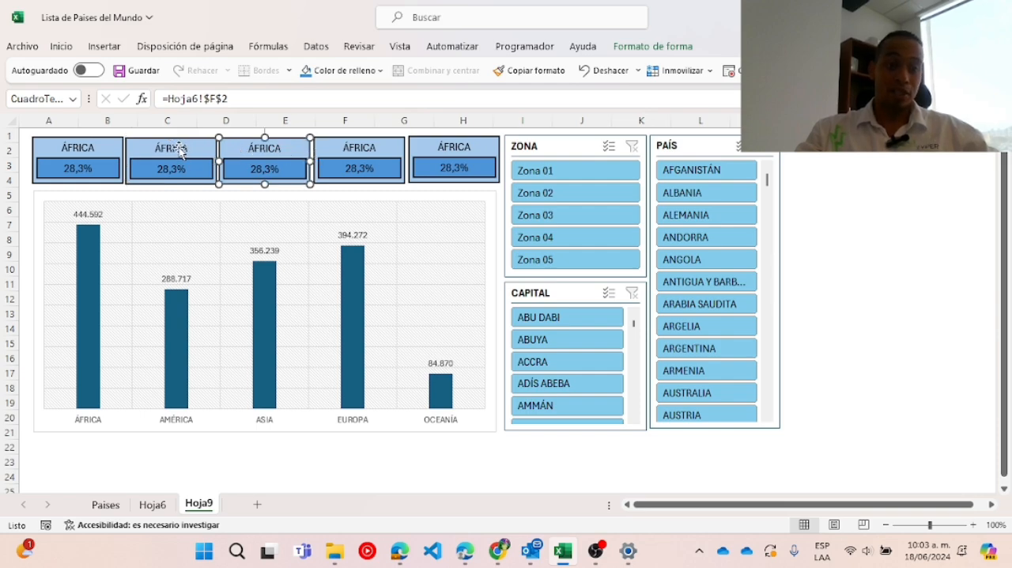
pyautogui.click(178, 148)
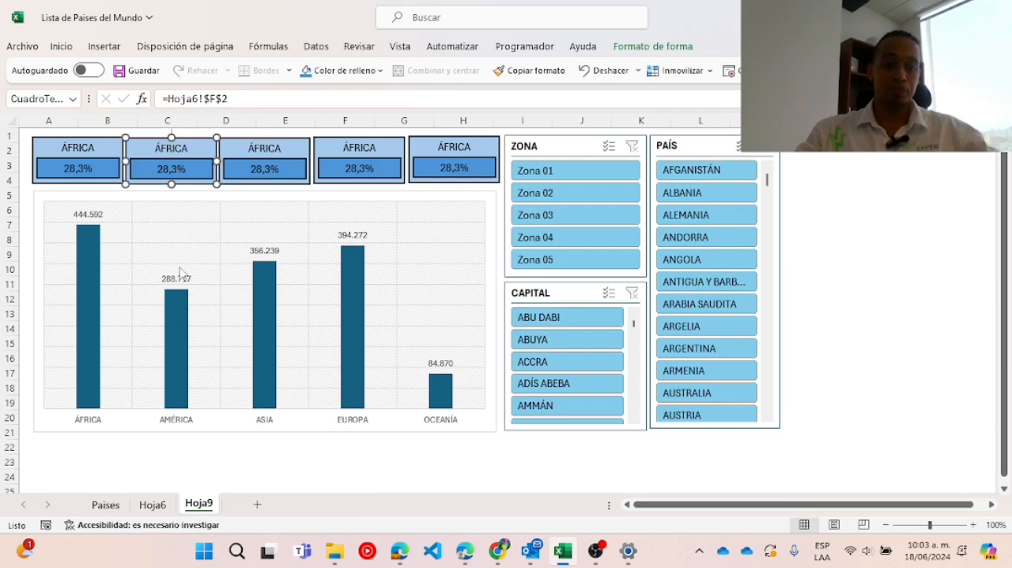
pyautogui.click(153, 504)
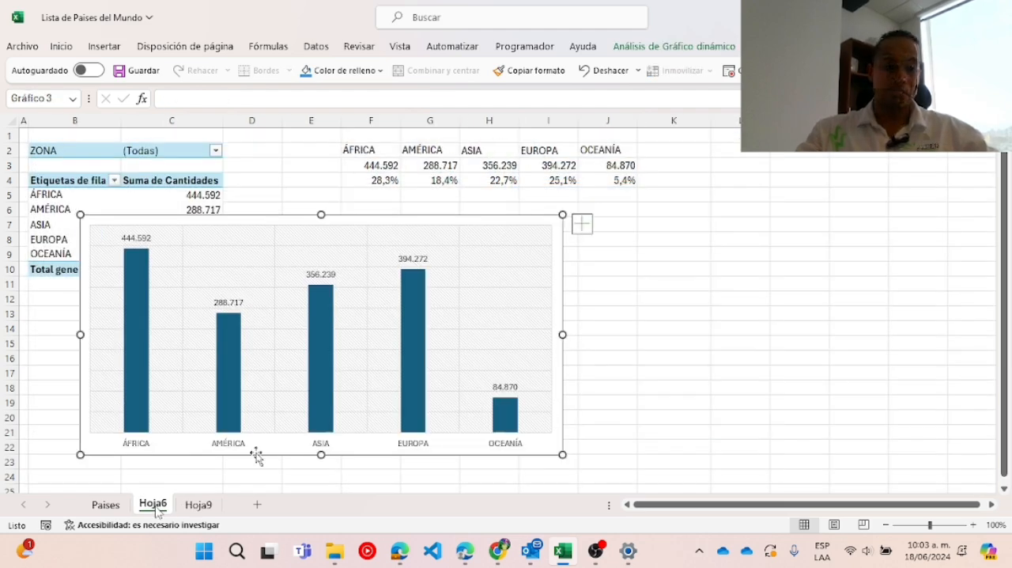
pyautogui.moveTo(379, 152); pyautogui.dragTo(600, 181)
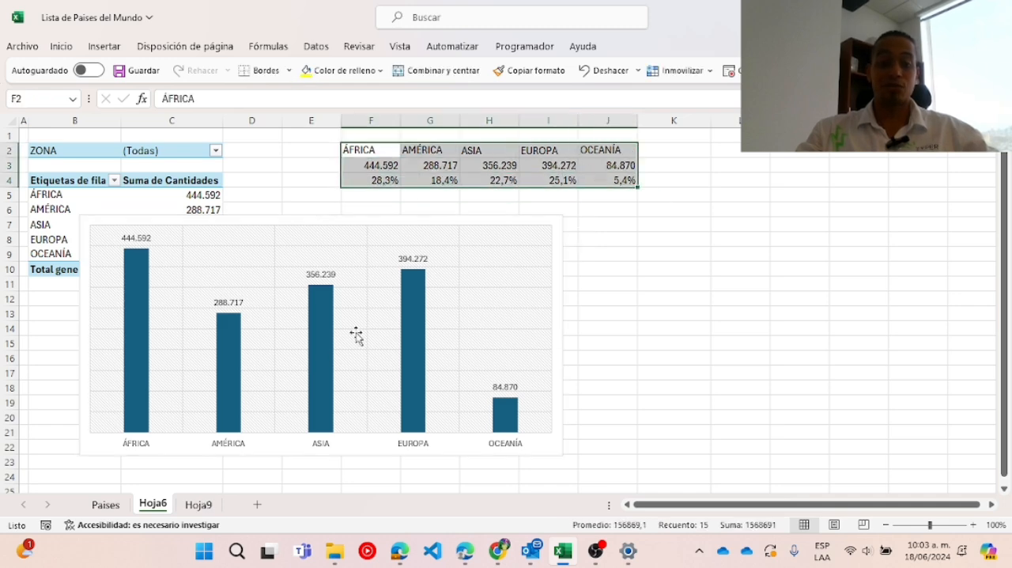
pyautogui.click(199, 504)
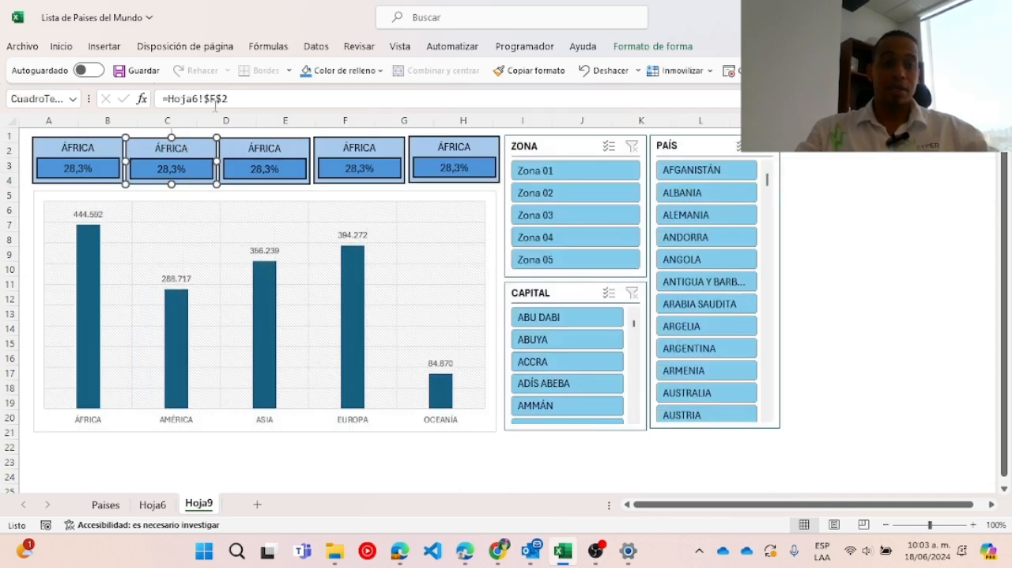
# Link the second card's title to AMÉRICA with =Hoja6!$G$2.
pyautogui.click(218, 95)
pyautogui.press('BackSpace')
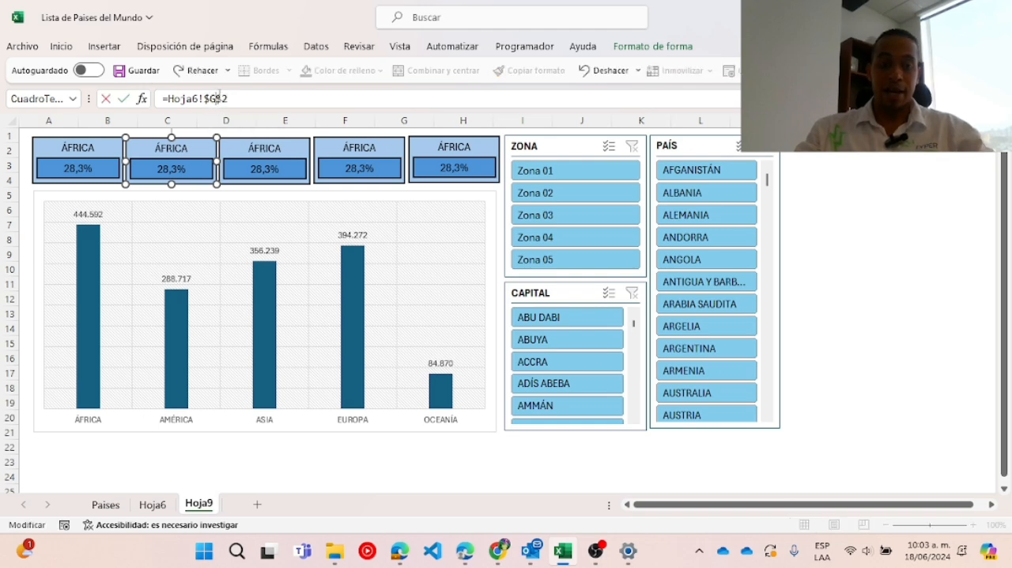
pyautogui.press('Return')
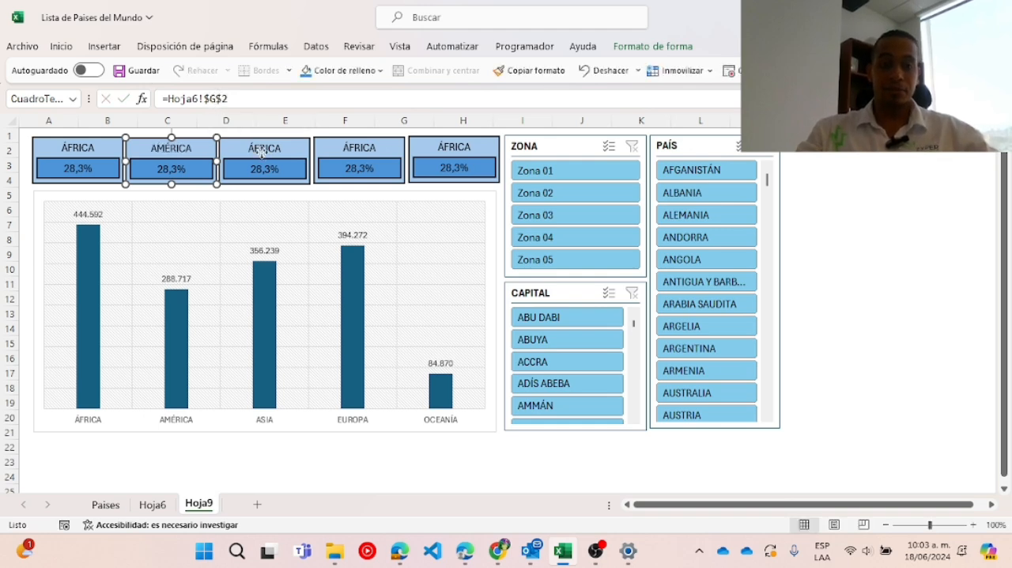
# Link the third card's title to ASIA with =Hoja6!$H$2.
pyautogui.click(265, 153)
pyautogui.click(212, 98)
pyautogui.press('BackSpace')
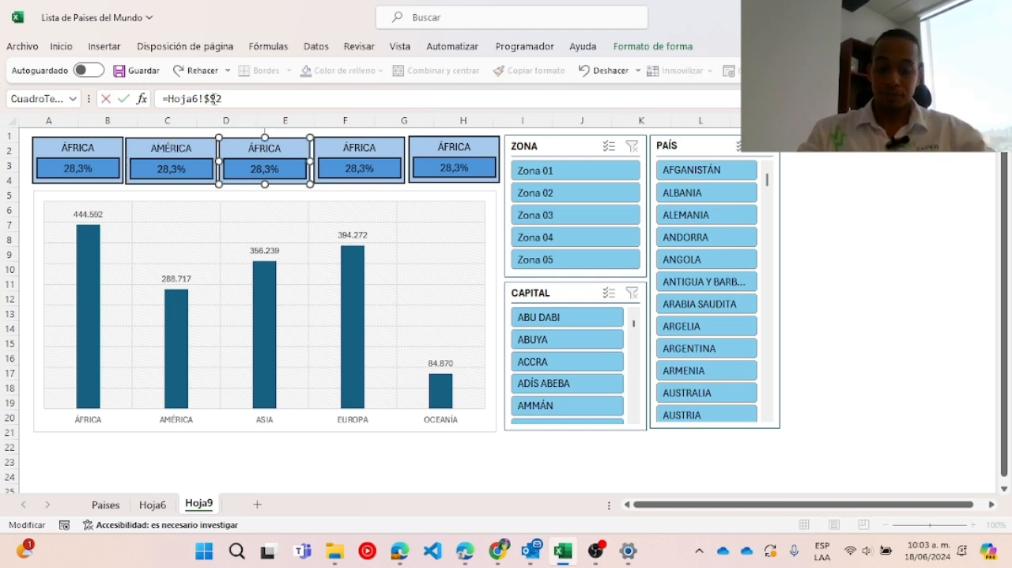
pyautogui.write('H')
pyautogui.press('Return')
# Link the fourth card's title to EUROPA with =Hoja6!$I$2.
pyautogui.click(345, 151)
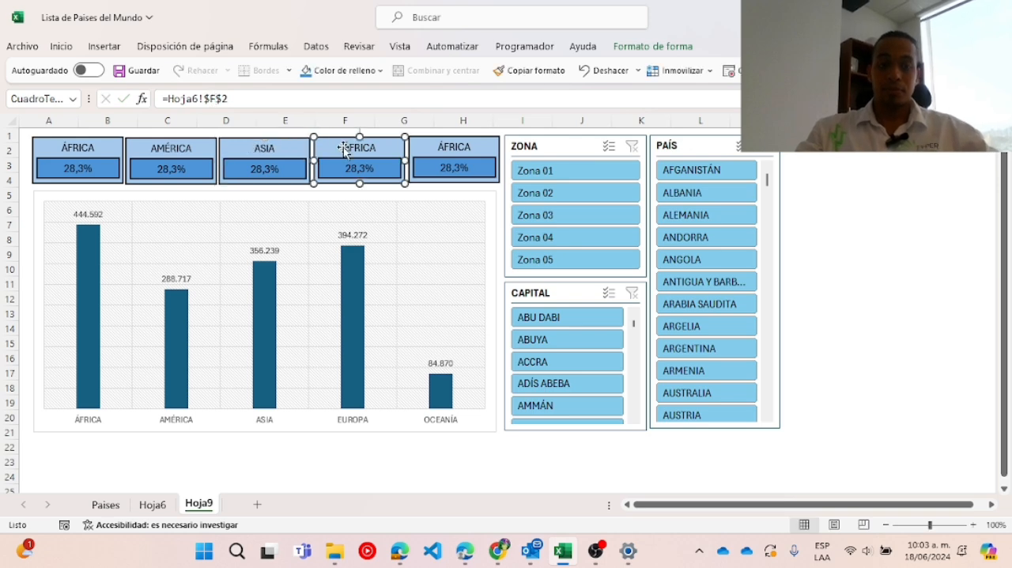
pyautogui.click(219, 94)
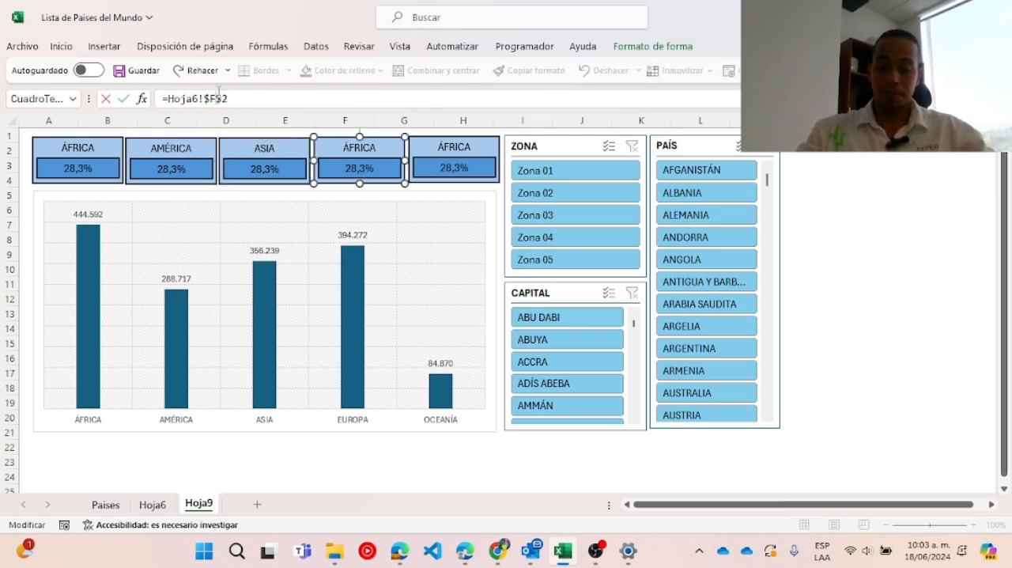
pyautogui.press('BackSpace')
pyautogui.write('I')
pyautogui.press('Return')
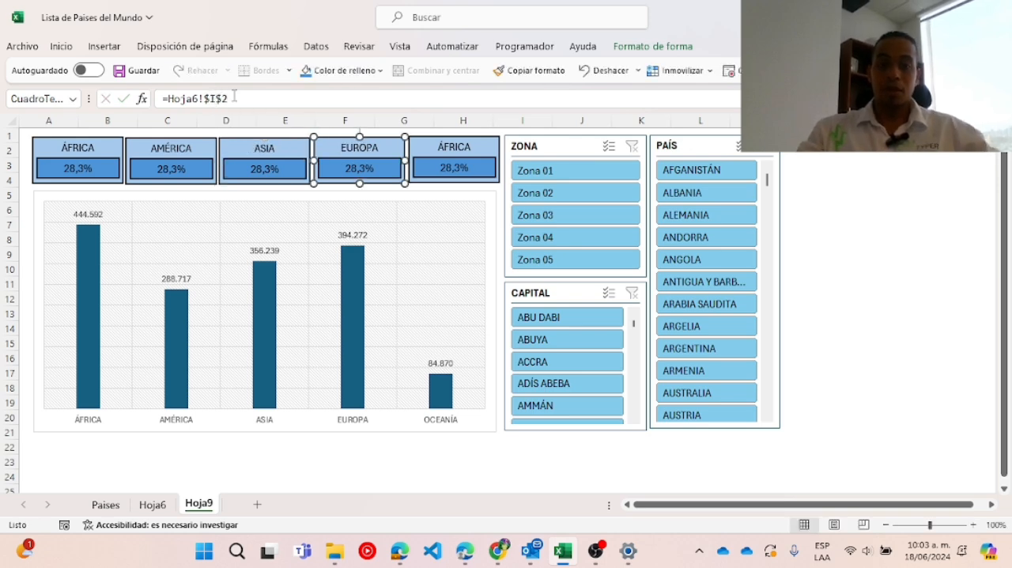
# Link the fifth card's title to OCEANÍA with =Hoja6!$J$2.
pyautogui.click(436, 150)
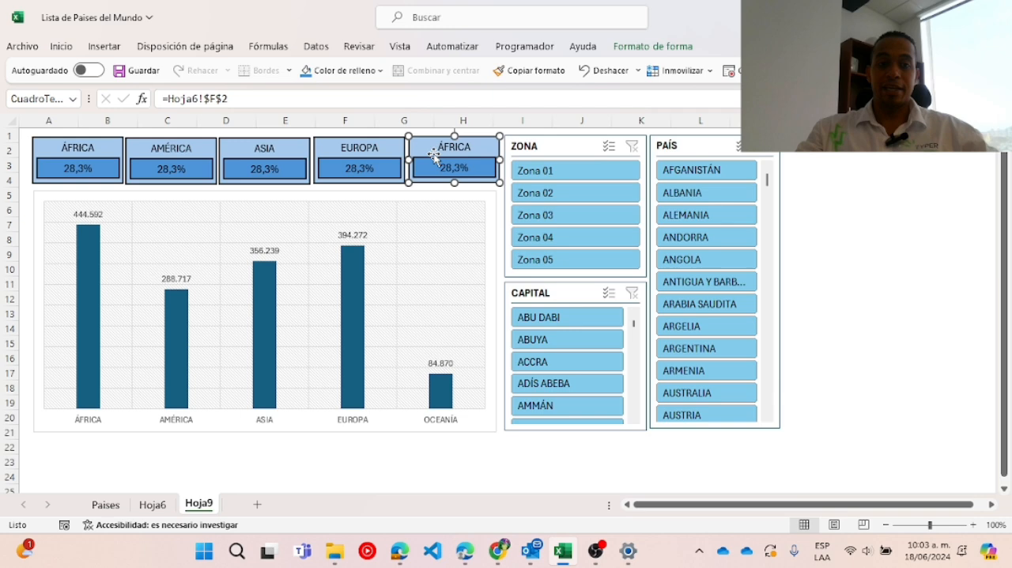
pyautogui.click(217, 94)
pyautogui.press('BackSpace')
pyautogui.press('Return')
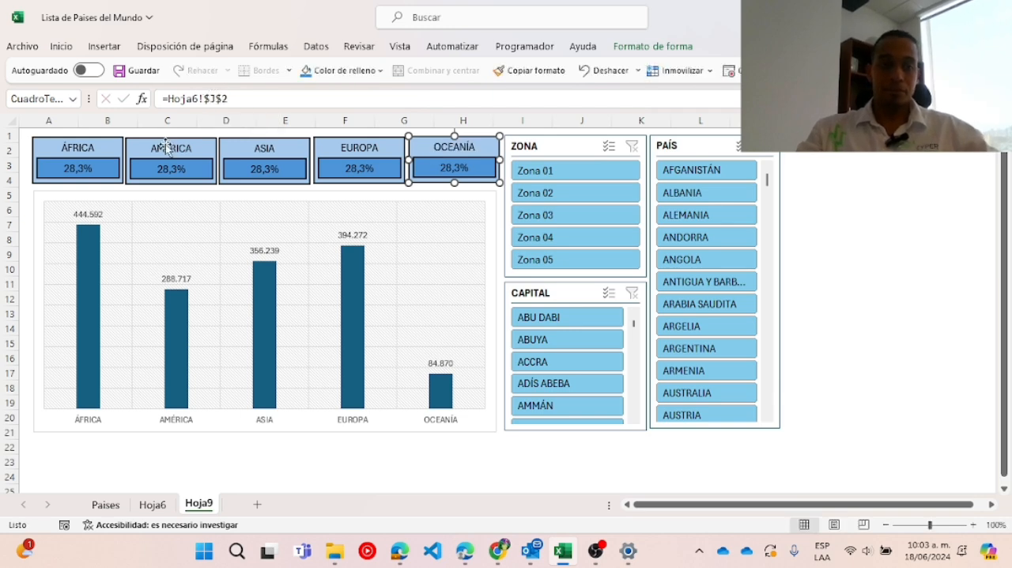
# Link the percentage box of the AMÉRICA card to =Hoja6!$G$4.
pyautogui.click(168, 168)
pyautogui.click(215, 98)
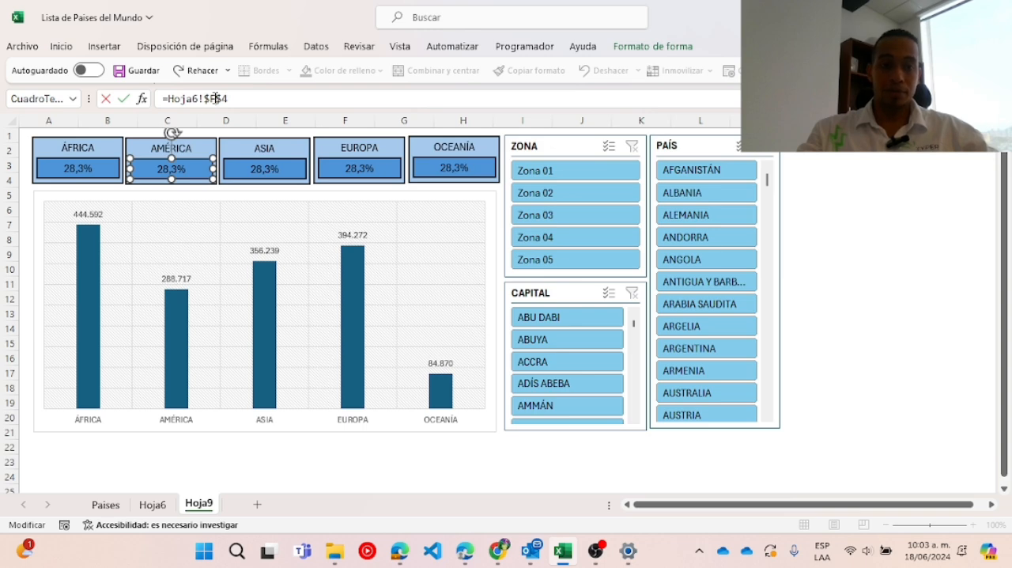
pyautogui.press('BackSpace')
pyautogui.write('G')
pyautogui.press('Return')
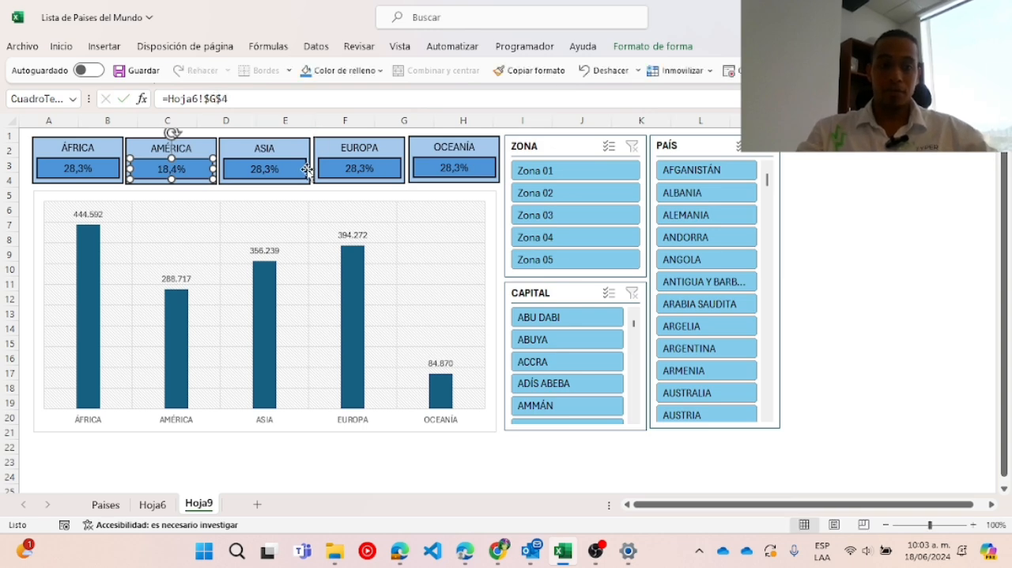
# Link the percentage box of the ASIA card to =Hoja6!$H$4.
pyautogui.click(266, 168)
pyautogui.click(217, 100)
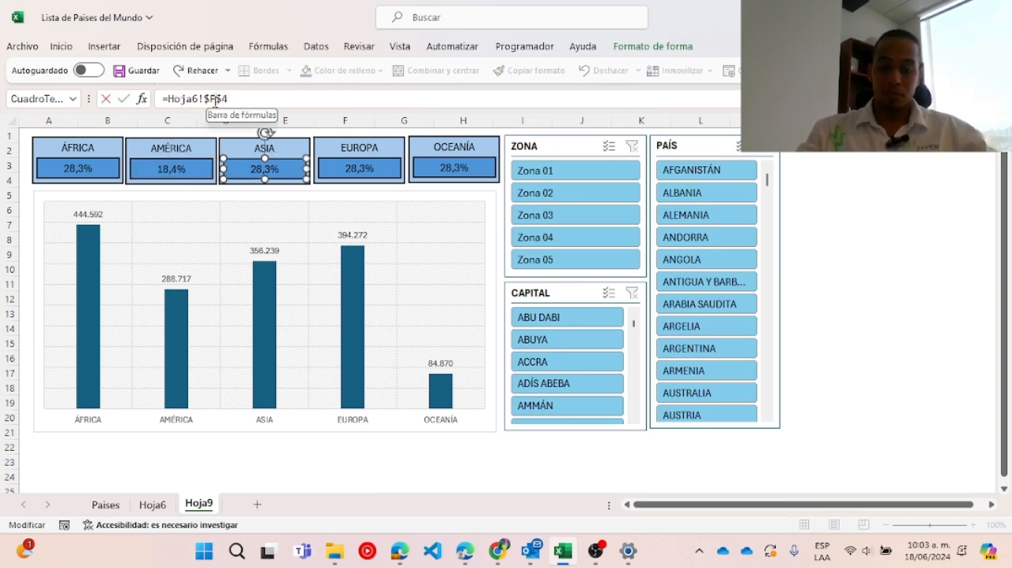
pyautogui.press('BackSpace')
pyautogui.write('H')
pyautogui.press('Return')
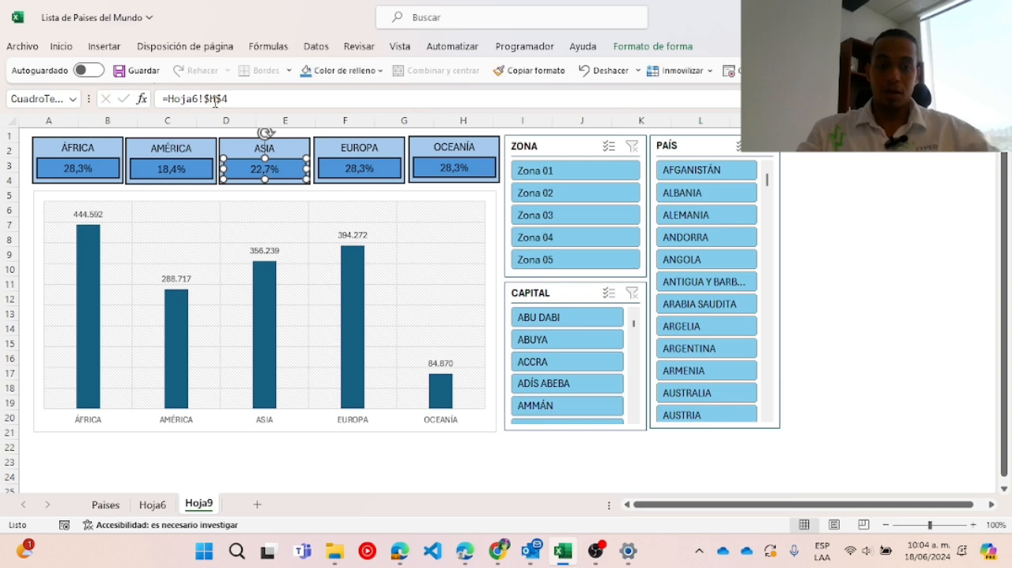
# Link the percentage box of the EUROPA card to =Hoja6!$I$4.
pyautogui.click(387, 170)
pyautogui.click(215, 100)
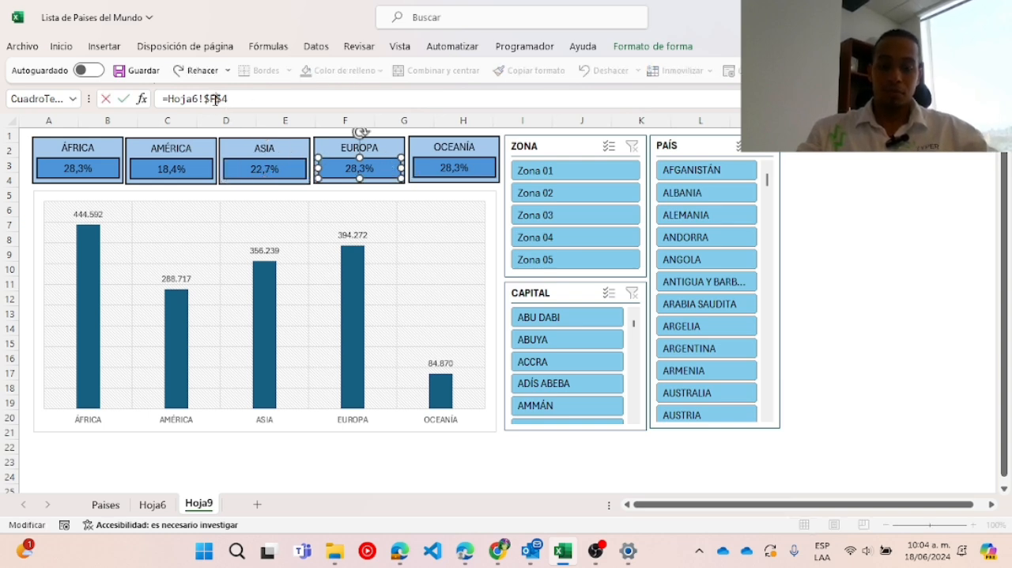
pyautogui.press('BackSpace')
pyautogui.write('I')
pyautogui.press('Return')
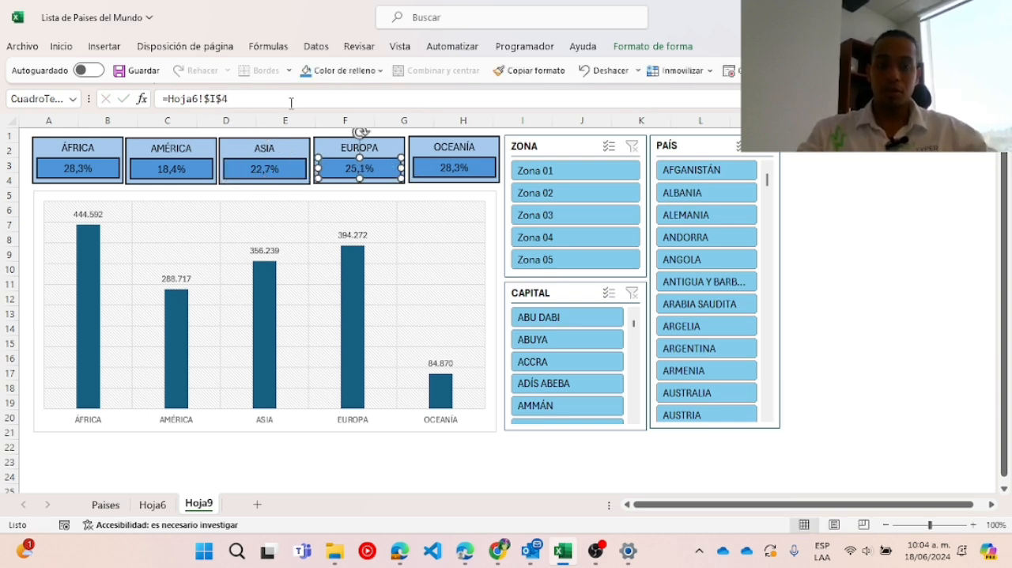
# Link the percentage box of the OCEANÍA card to =Hoja6!$J$4 and deselect the box.
pyautogui.click(451, 169)
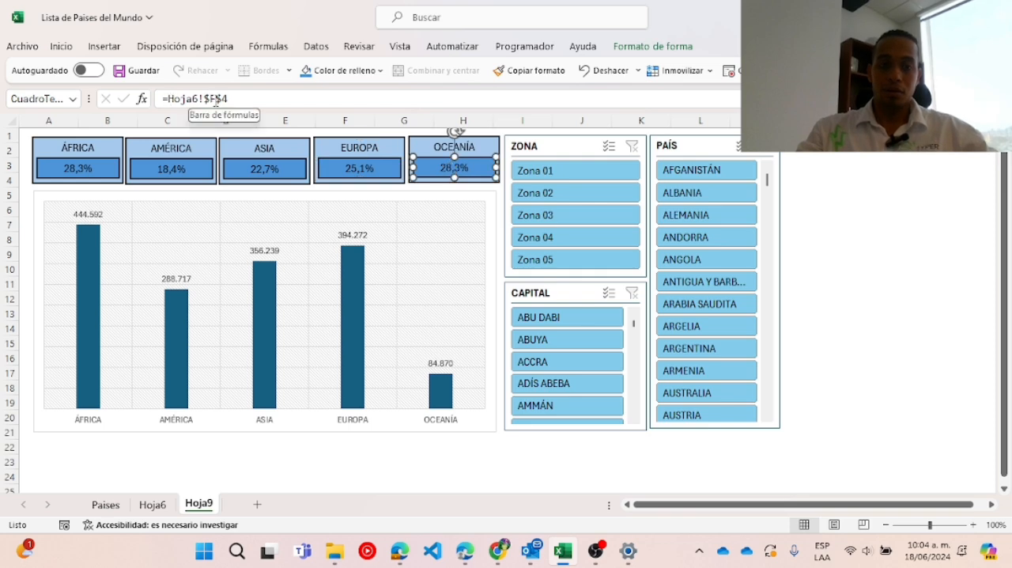
pyautogui.click(217, 101)
pyautogui.press('BackSpace')
pyautogui.write('J')
pyautogui.press('Return')
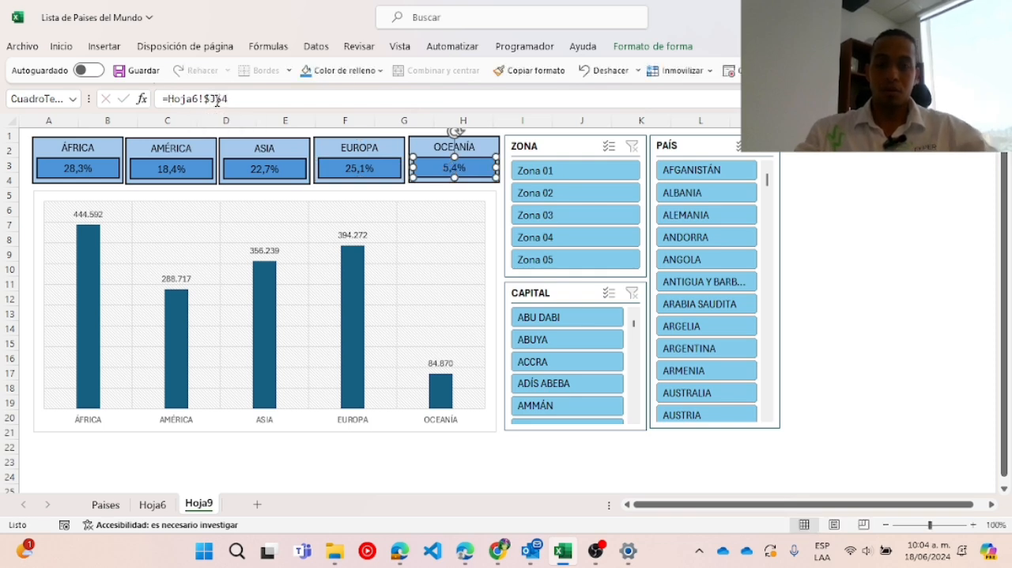
pyautogui.click(837, 205)
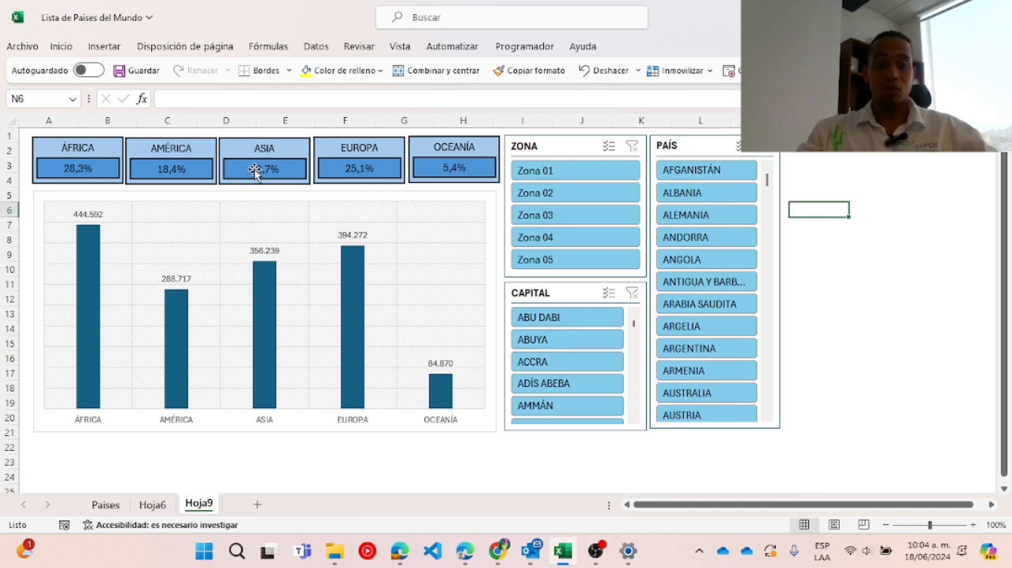
# Test the dashboard by filtering ZONA one zone at a time from Zona 01 to Zona 05, and again by Zona 01, 02 and 03.
pyautogui.click(573, 171)
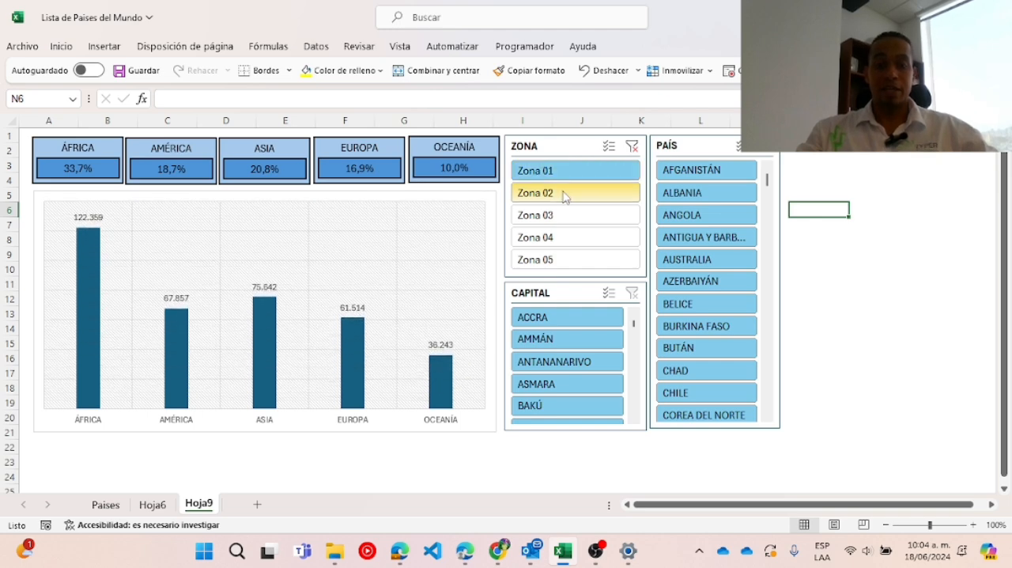
pyautogui.click(564, 195)
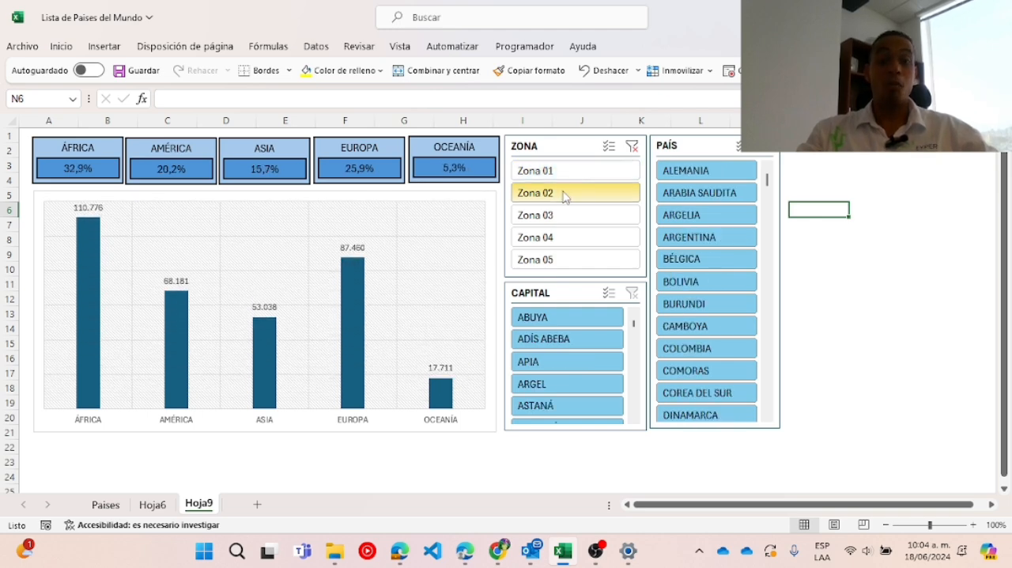
pyautogui.click(558, 218)
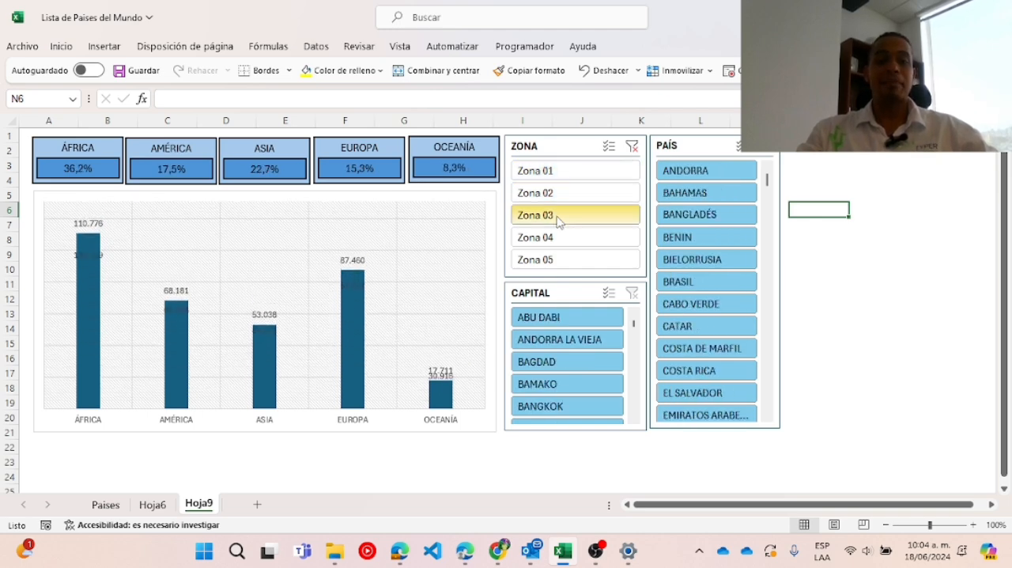
pyautogui.click(558, 237)
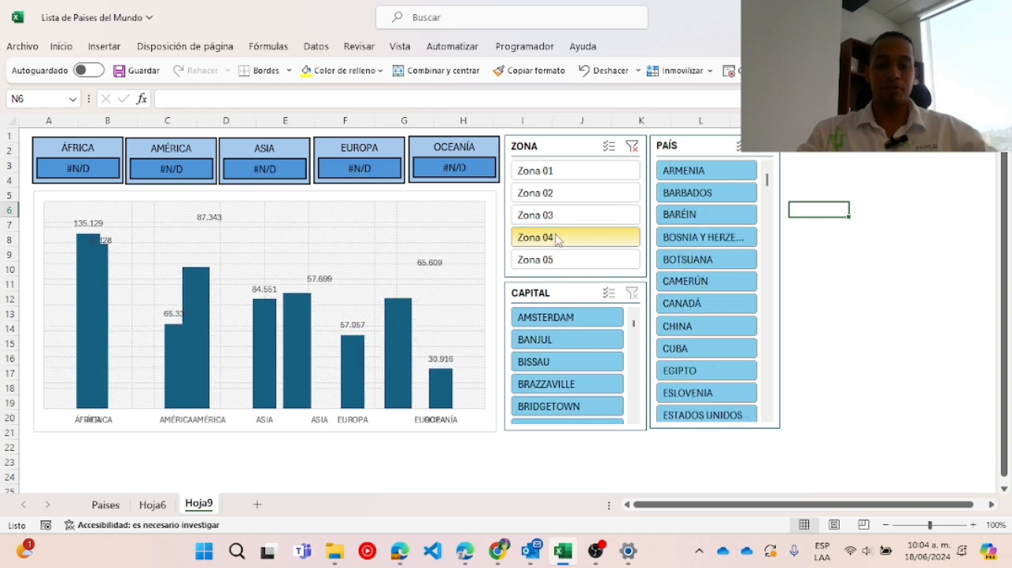
pyautogui.click(552, 261)
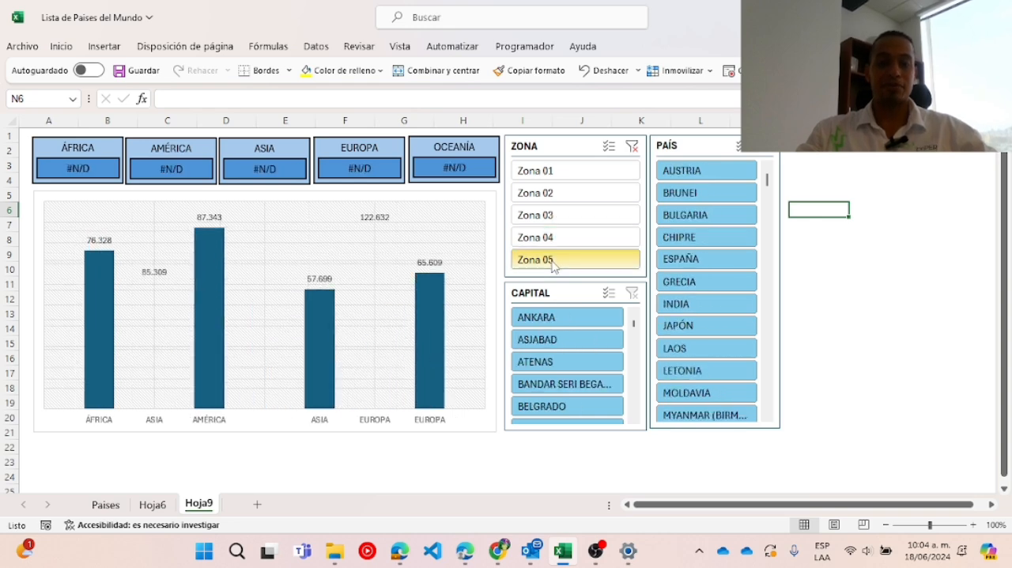
pyautogui.click(558, 174)
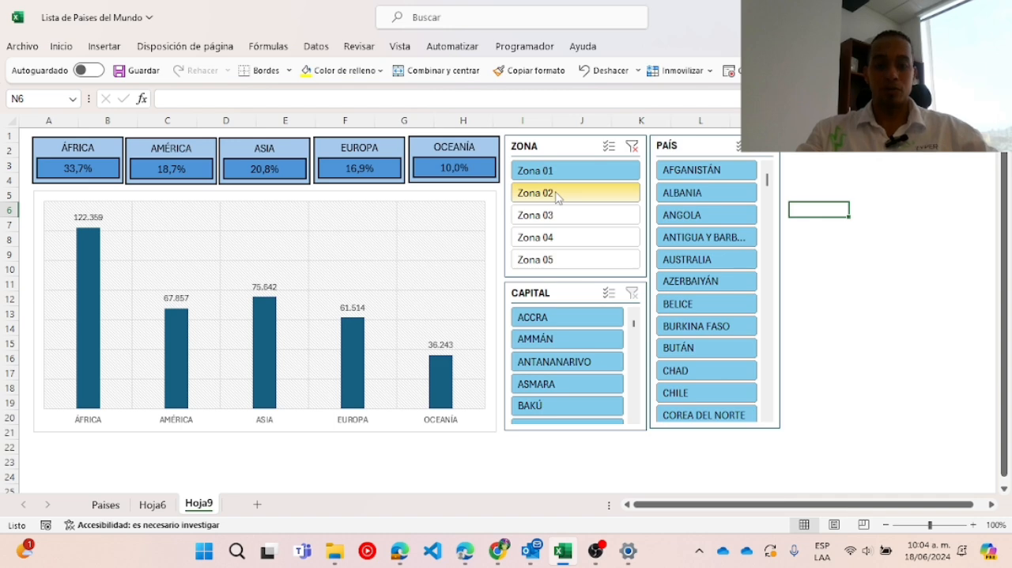
pyautogui.click(558, 193)
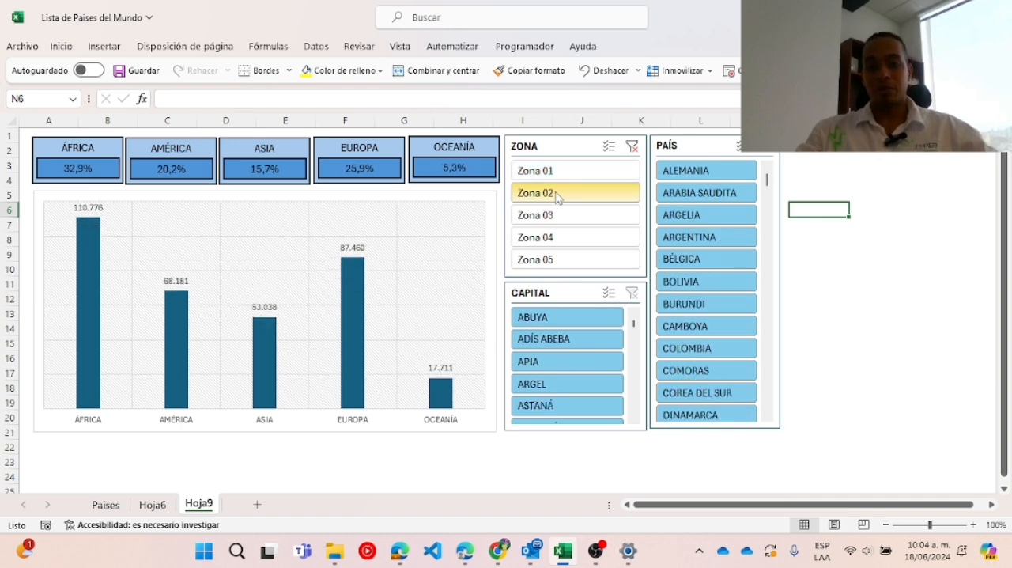
pyautogui.click(554, 216)
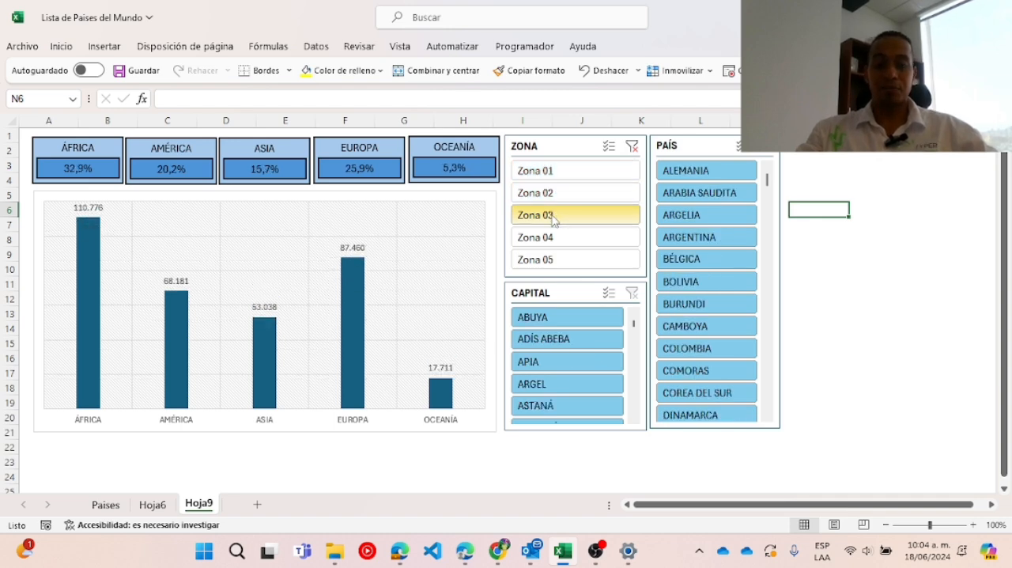